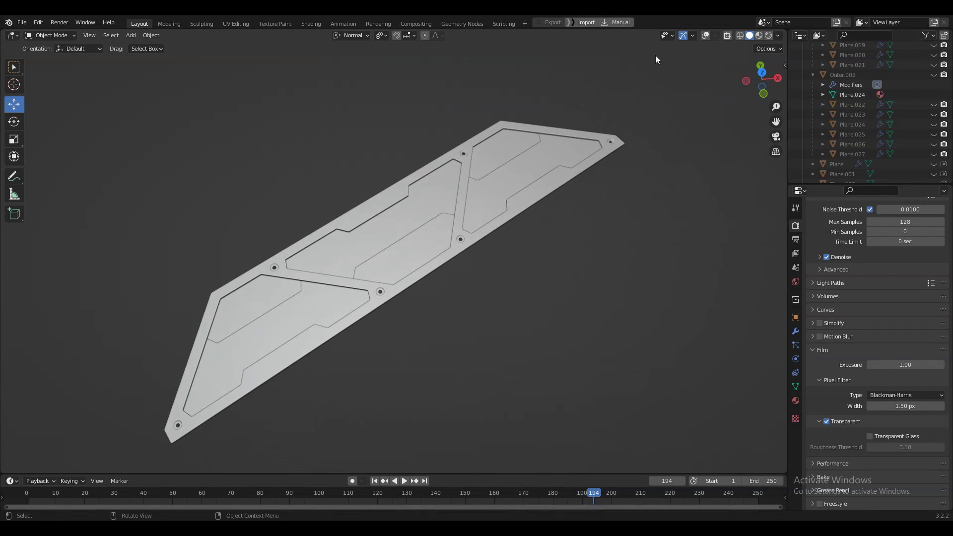
Inspect the finished panel model with its wireframe overlay and hide inner panel pieces to view the frame
{"action": "left_click", "coordinate": [705, 35]}
{"action": "scroll", "coordinate": [595, 204], "scroll_direction": "up", "scroll_amount": 2}
{"action": "scroll", "coordinate": [595, 205], "scroll_direction": "down", "scroll_amount": 1}
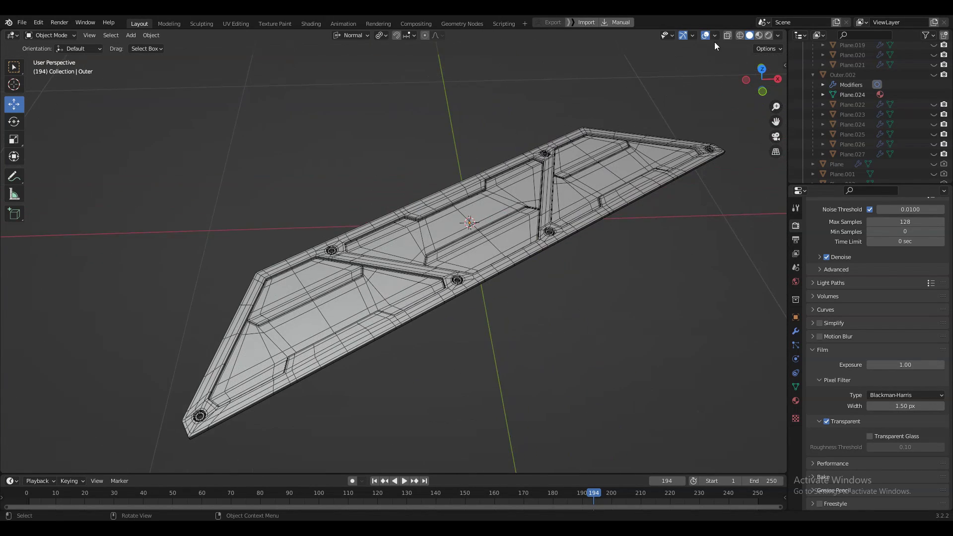
{"action": "left_click", "coordinate": [705, 35]}
{"action": "left_click", "coordinate": [390, 281]}
{"action": "key", "text": "h"}
{"action": "left_click", "coordinate": [477, 218]}
{"action": "key", "text": "h"}
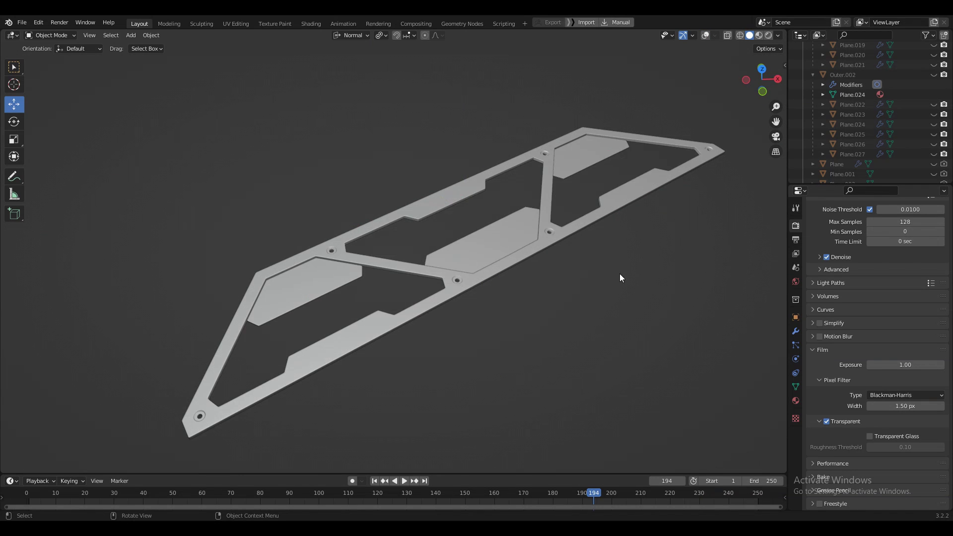
{"action": "mouse_move", "coordinate": [619, 276]}
{"action": "middle_mouse_down"}
{"action": "mouse_move", "coordinate": [574, 330]}
{"action": "mouse_move", "coordinate": [602, 266]}
{"action": "mouse_move", "coordinate": [587, 280]}
{"action": "mouse_move", "coordinate": [567, 278]}
{"action": "mouse_move", "coordinate": [610, 288]}
{"action": "middle_mouse_up"}
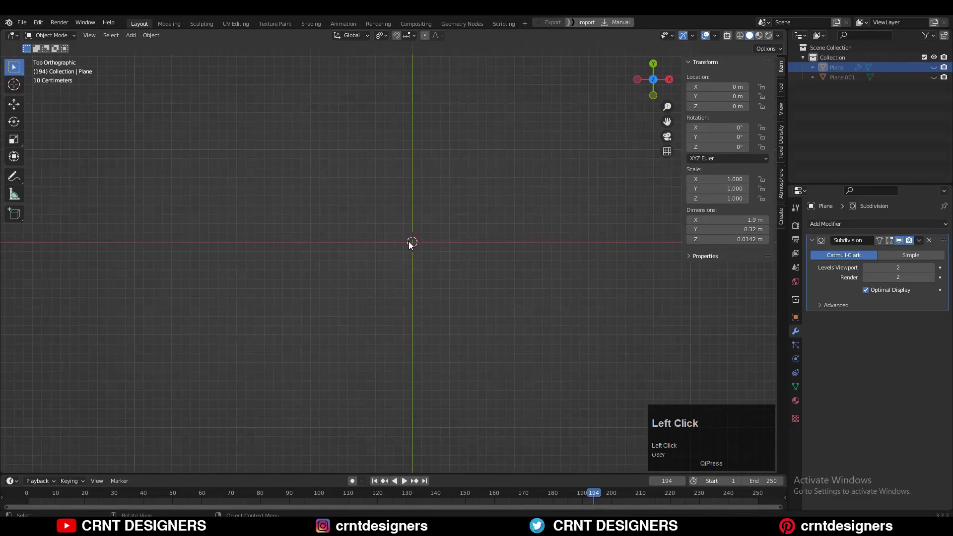
Add a plane at the world origin and scale it to 0.2 along Y
{"action": "key", "text": "shift+a"}
{"action": "mouse_move", "coordinate": [465, 223]}
{"action": "left_click", "coordinate": [496, 237]}
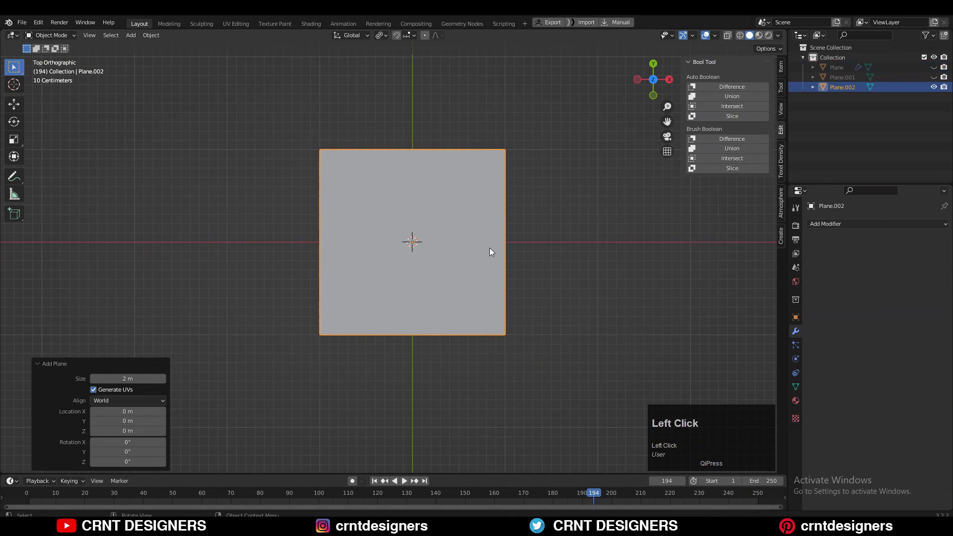
{"action": "key", "text": "s"}
{"action": "key", "text": "y"}
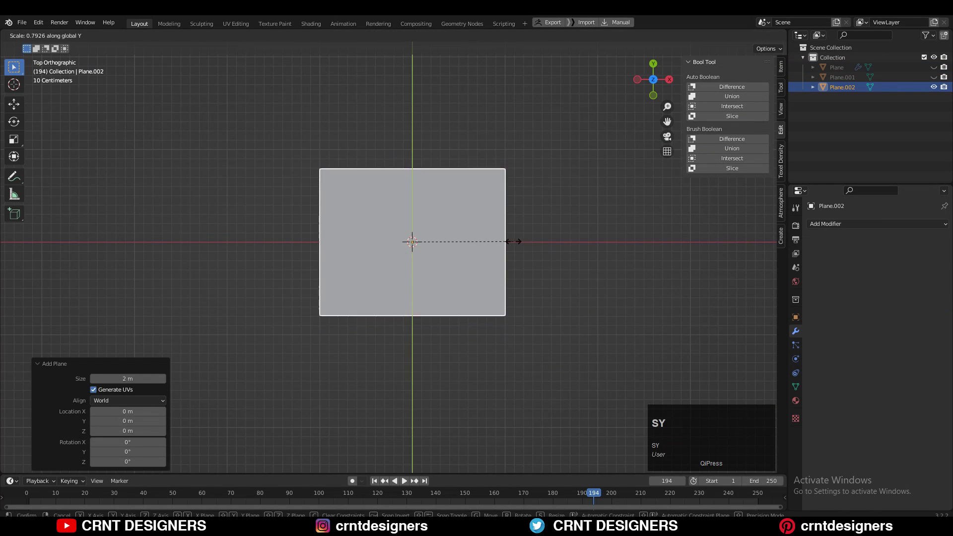
{"action": "left_click", "coordinate": [424, 256]}
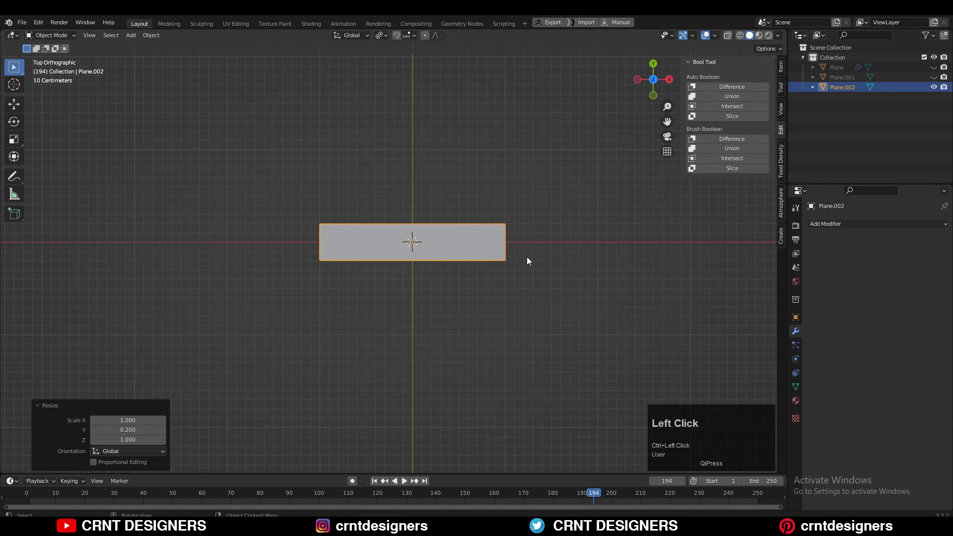
Scale the plane's upper edge to 0.7 along X to form a trapezoid
{"action": "scroll", "coordinate": [546, 244], "scroll_direction": "up", "scroll_amount": 3}
{"action": "key", "text": "Tab"}
{"action": "key", "text": "1"}
{"action": "left_click", "coordinate": [540, 200]}
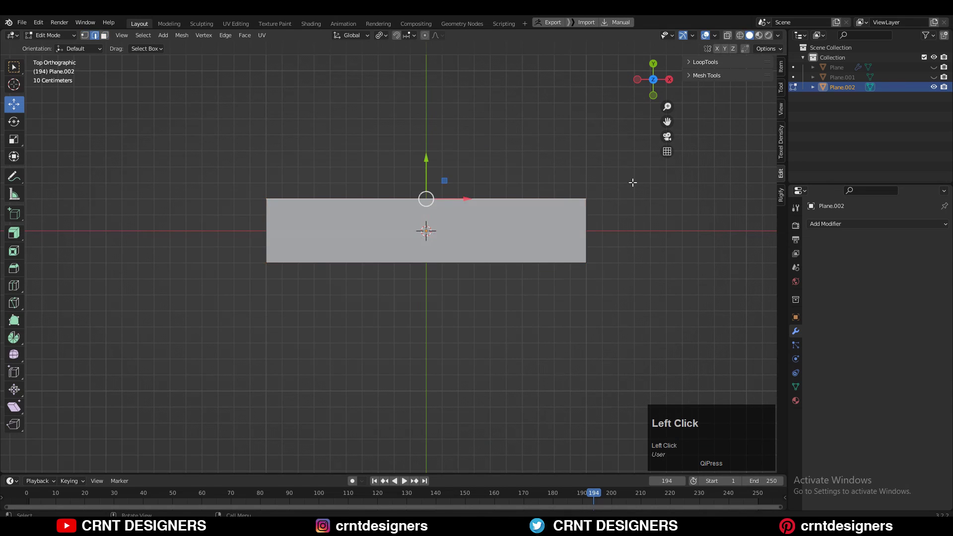
{"action": "key", "text": "s"}
{"action": "key", "text": "x"}
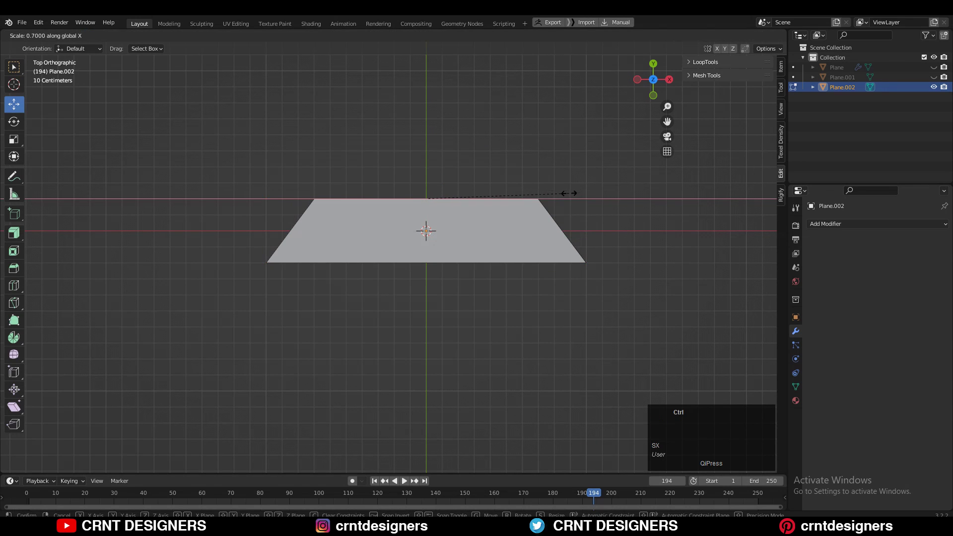
{"action": "left_click", "coordinate": [569, 193], "text": "ctrl"}
{"action": "scroll", "coordinate": [521, 221], "scroll_direction": "up", "scroll_amount": 2}
{"action": "key", "text": "Tab"}
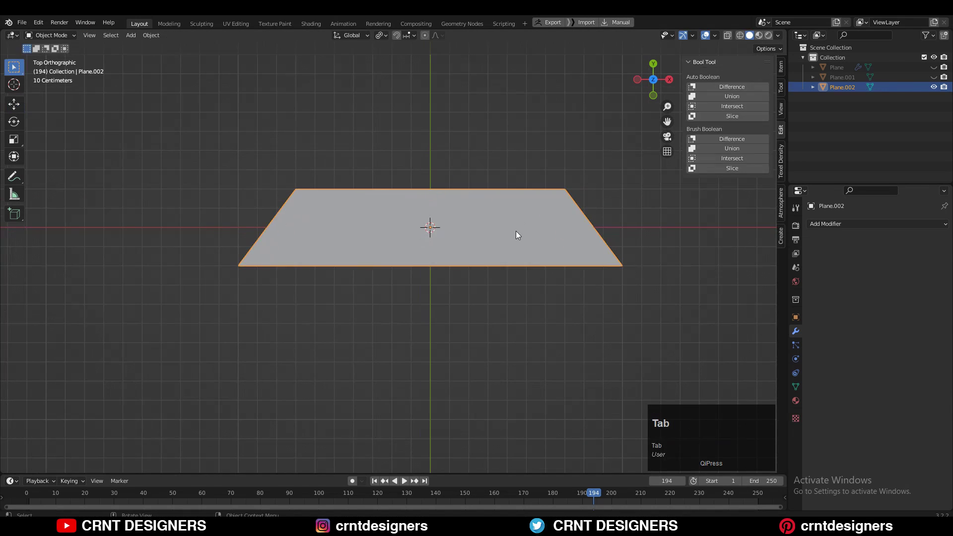
Widen the trapezoid along X and extrude its lower edge a short distance downward
{"action": "key", "text": "s"}
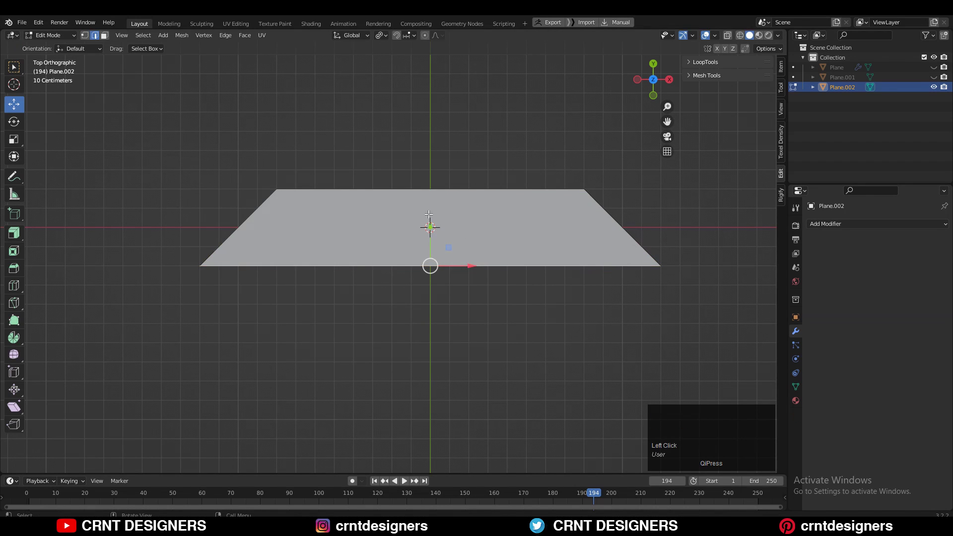
{"action": "key", "text": "e"}
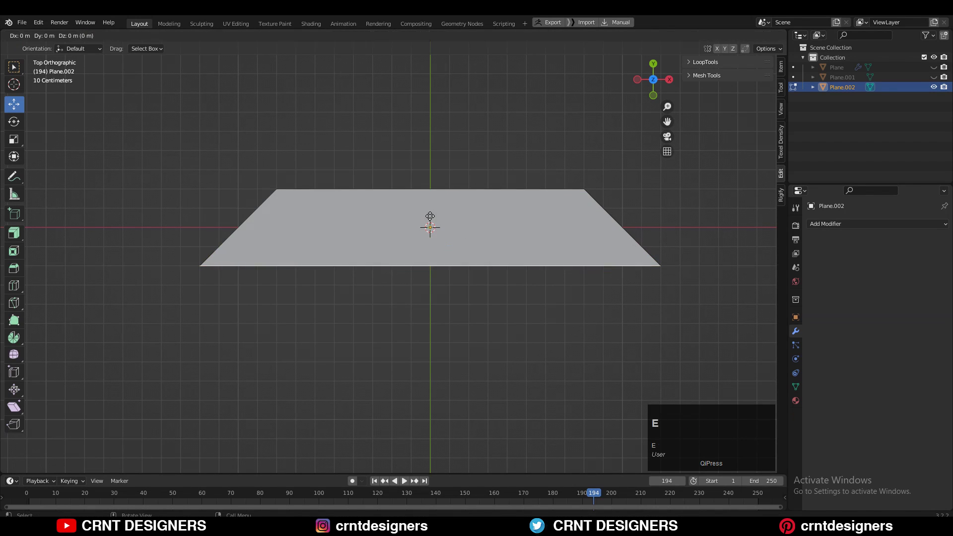
{"action": "left_click", "coordinate": [427, 228]}
Delete both faces and the edge dividing them, and fill the remaining outline with a single face
{"action": "key", "text": "3"}
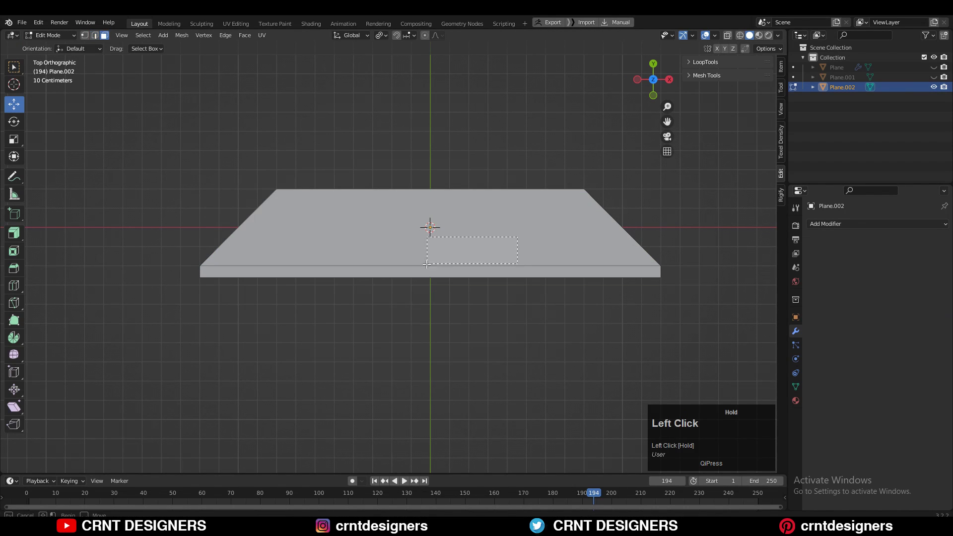
{"action": "left_click_drag", "start_coordinate": [426, 264], "coordinate": [427, 264]}
{"action": "key", "text": "x"}
{"action": "left_click", "coordinate": [451, 272]}
{"action": "key", "text": "2"}
{"action": "left_click", "coordinate": [450, 264]}
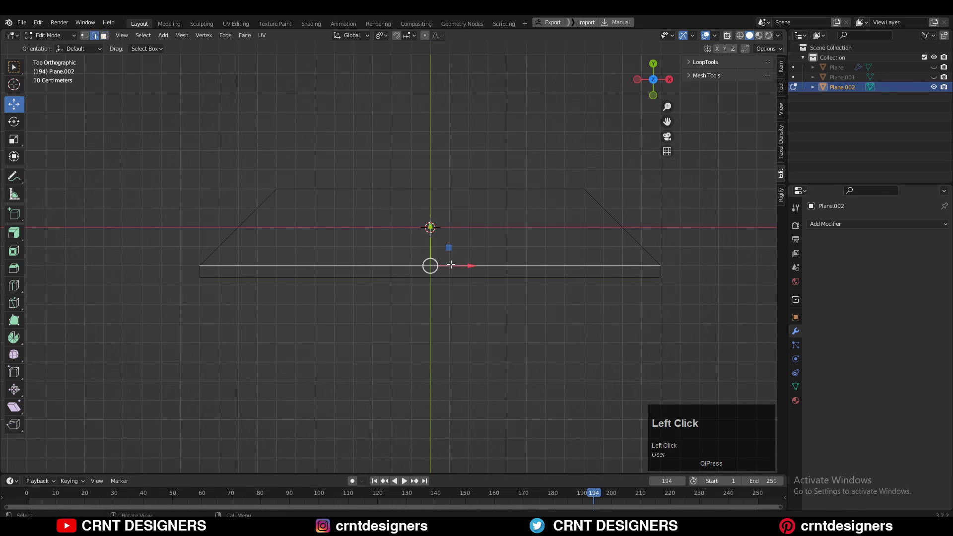
{"action": "key", "text": "x"}
{"action": "left_click", "coordinate": [451, 241]}
{"action": "key", "text": "a"}
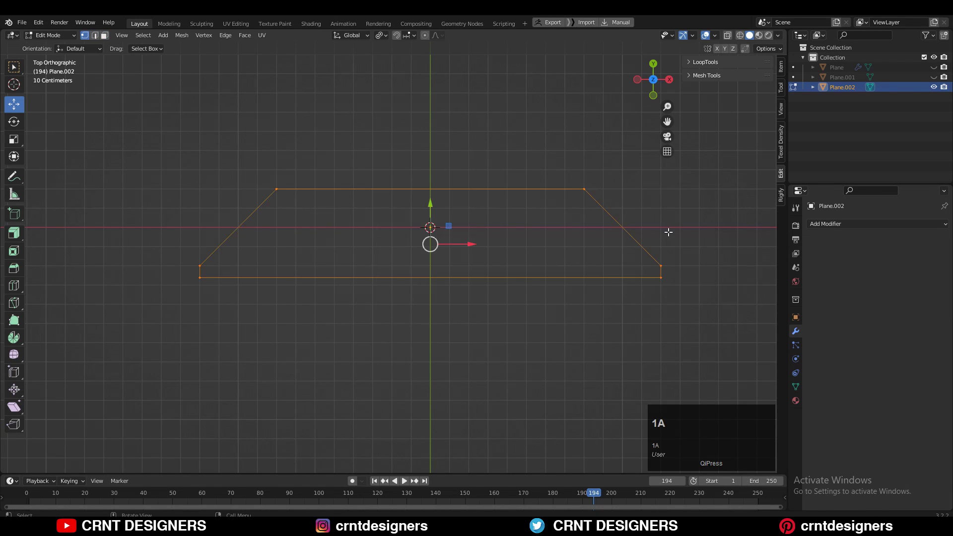
{"action": "key", "text": "f"}
Inset the face by about 0.045 m to create a border around it
{"action": "key", "text": "3"}
{"action": "left_click", "coordinate": [614, 260]}
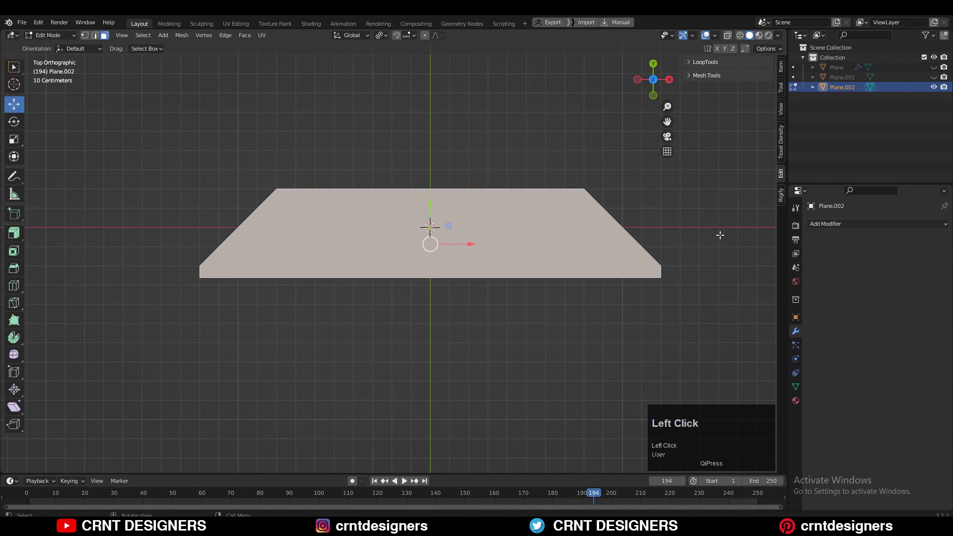
{"action": "key", "text": "i"}
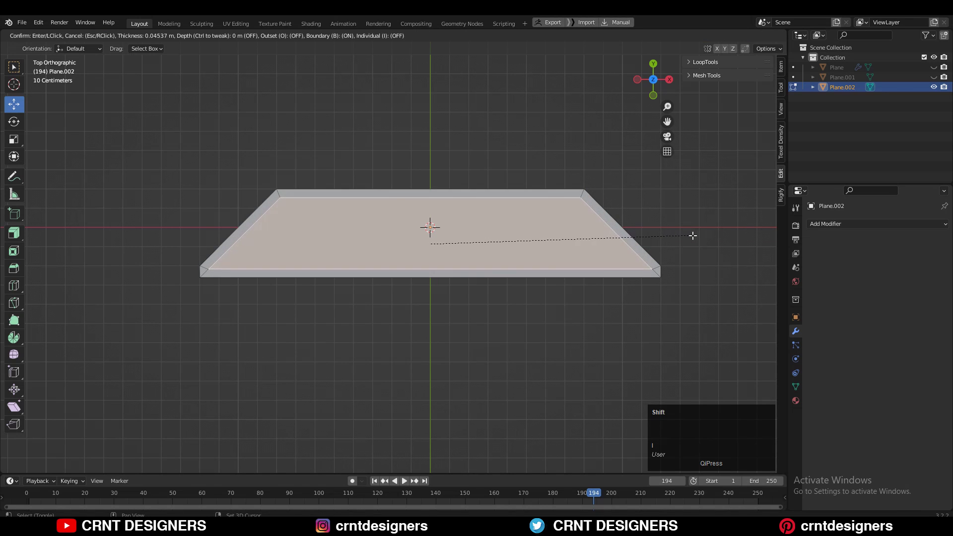
{"action": "left_click", "coordinate": [692, 238]}
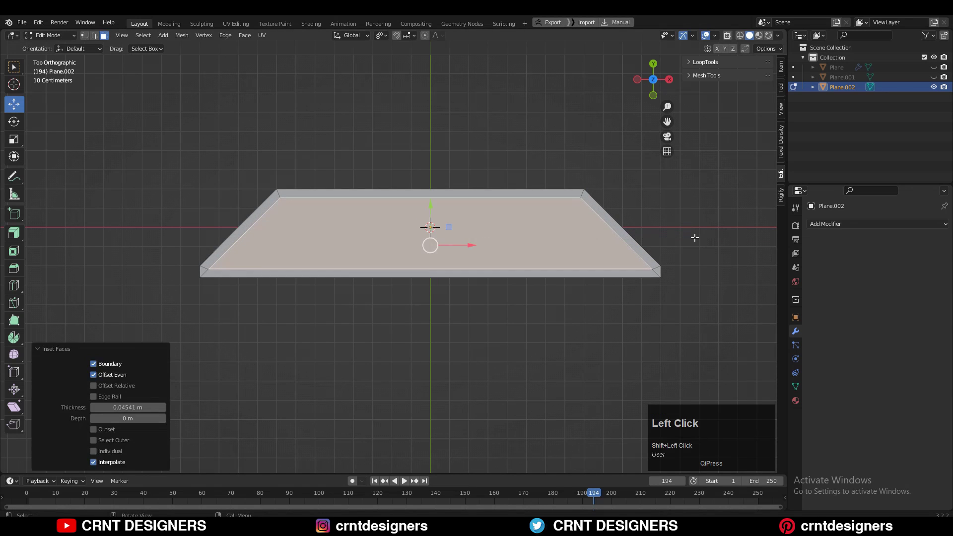
Merge all vertices by distance with a merge distance of 0.0101 m to clean up the inset corners
{"action": "key", "text": "1"}
{"action": "scroll", "coordinate": [705, 268], "scroll_direction": "up", "scroll_amount": 3}
{"action": "middle_click_drag", "start_coordinate": [707, 271], "coordinate": [657, 267], "text": "shift"}
{"action": "key", "text": "a"}
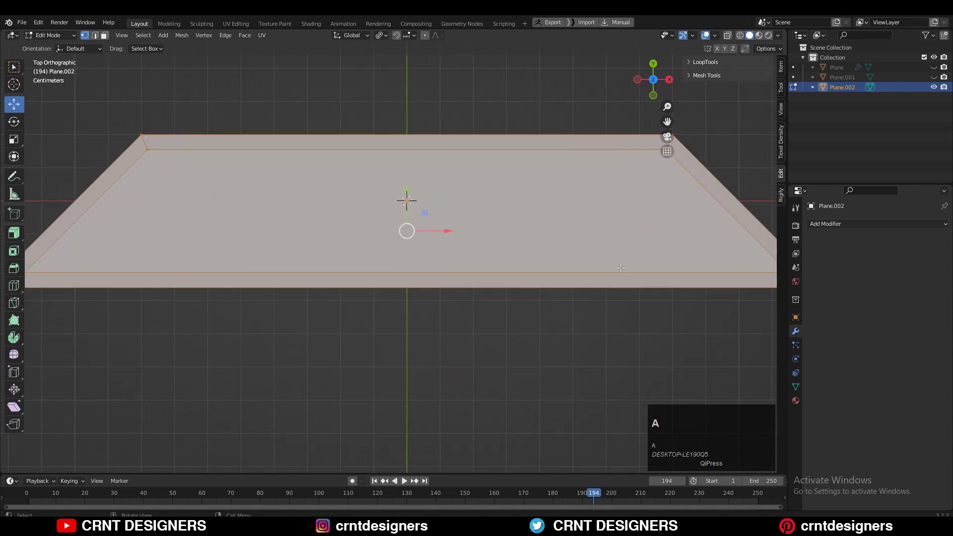
{"action": "key", "text": "m"}
{"action": "left_click", "coordinate": [615, 268]}
{"action": "scroll", "coordinate": [614, 268], "scroll_direction": "down", "scroll_amount": 3}
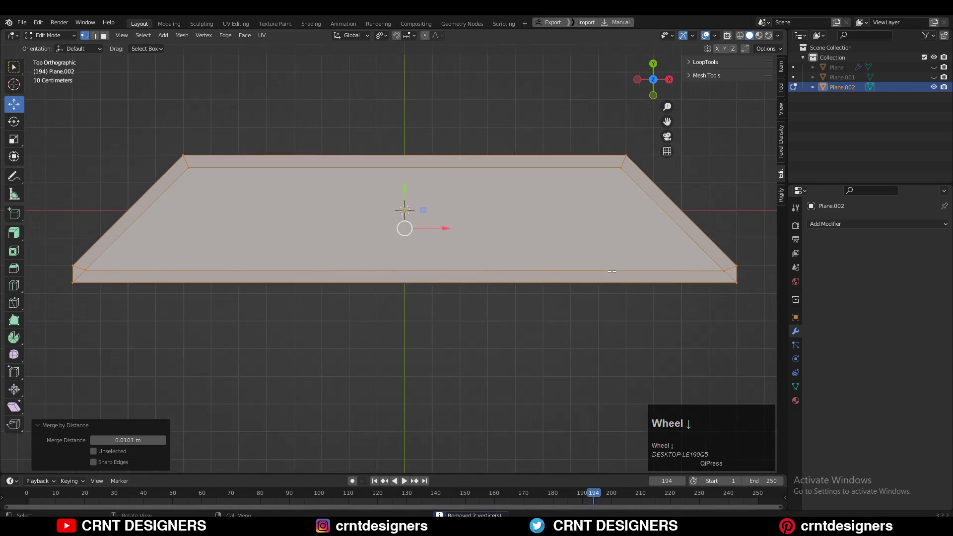
{"action": "middle_click_drag", "start_coordinate": [397, 270], "coordinate": [551, 263], "text": "shift"}
{"action": "scroll", "coordinate": [552, 262], "scroll_direction": "up", "scroll_amount": 4}
{"action": "left_click", "coordinate": [494, 230]}
{"action": "scroll", "coordinate": [494, 231], "scroll_direction": "down", "scroll_amount": 3}
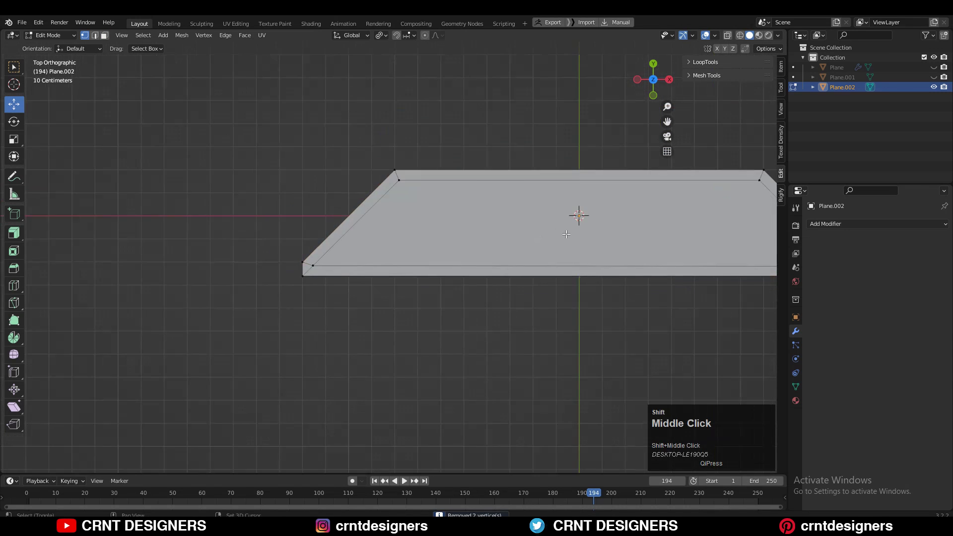
Cut a vertical edge through the middle of the panel at the Y axis
{"action": "middle_click_drag", "start_coordinate": [494, 230], "coordinate": [389, 249], "text": "shift"}
{"action": "key", "text": "2"}
{"action": "scroll", "coordinate": [388, 173], "scroll_direction": "up", "scroll_amount": 1}
{"action": "left_click", "coordinate": [389, 173]}
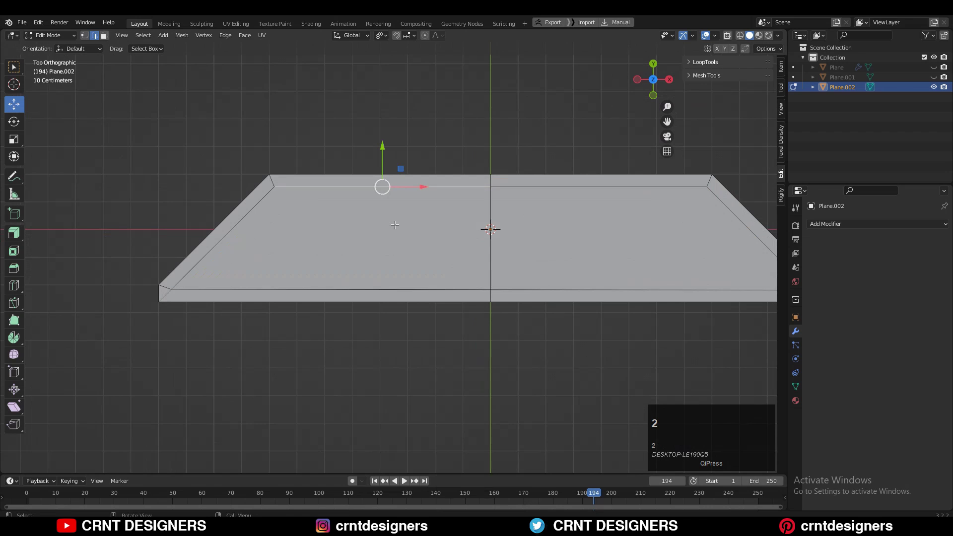
Subdivide the upper and lower inner edges of the panel's left half
{"action": "left_click", "coordinate": [288, 282]}
{"action": "left_click", "coordinate": [436, 187]}
{"action": "right_click", "coordinate": [488, 156]}
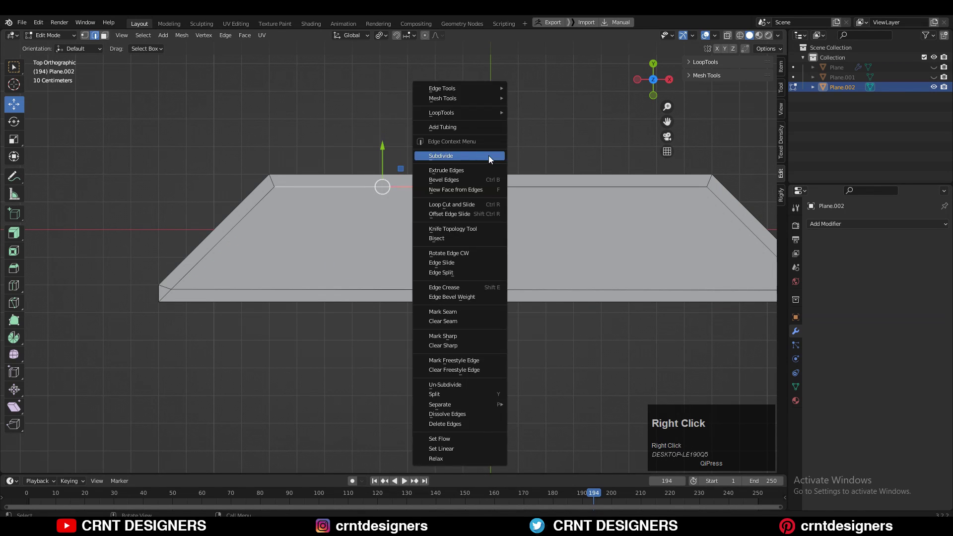
{"action": "left_click", "coordinate": [488, 156]}
{"action": "left_click", "coordinate": [359, 287]}
{"action": "right_click", "coordinate": [368, 246]}
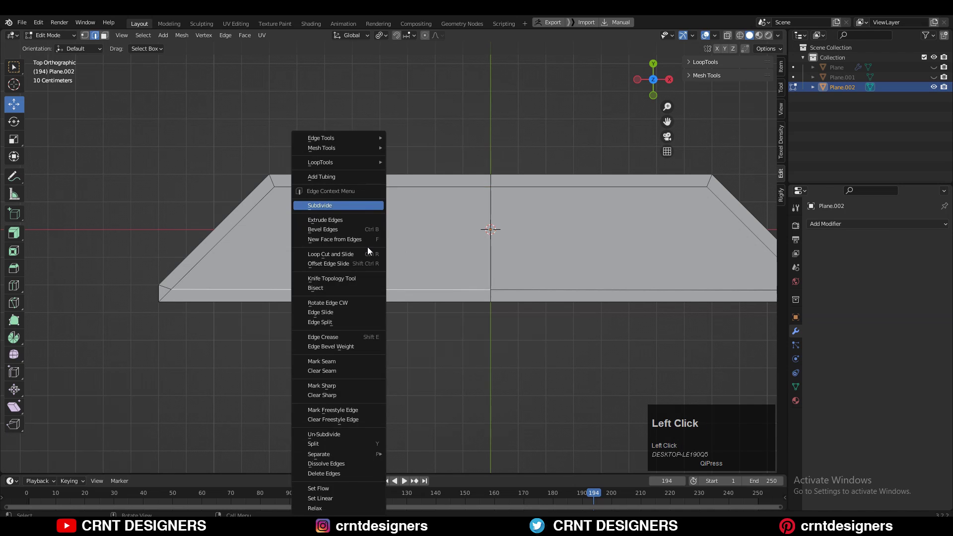
{"action": "left_click", "coordinate": [366, 206]}
Subdivide the outer segment of the upper inner edge and the segment of the lower inner edge nearest the centre
{"action": "key", "text": "1"}
{"action": "key", "text": "2"}
{"action": "left_click", "coordinate": [331, 188]}
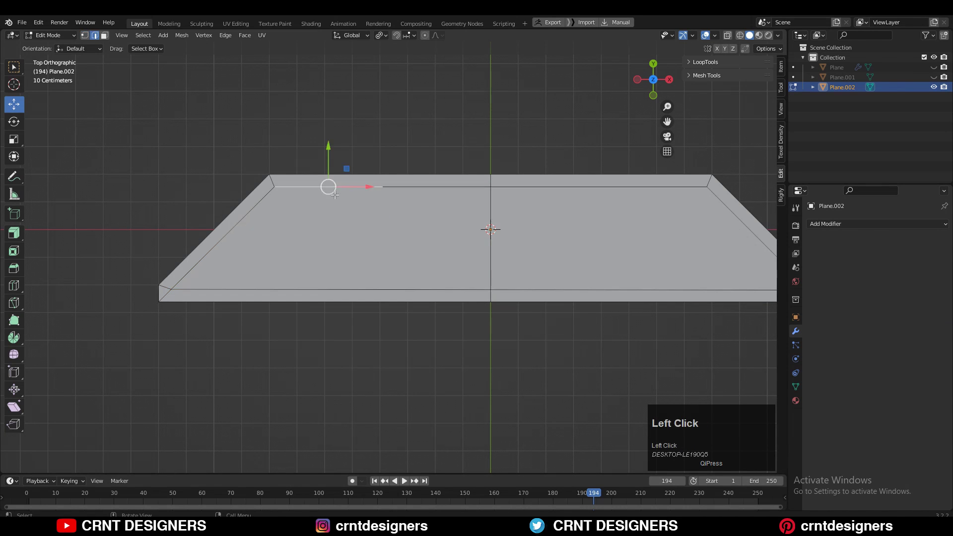
{"action": "right_click", "coordinate": [327, 213]}
{"action": "left_click", "coordinate": [327, 213]}
{"action": "left_click", "coordinate": [419, 288]}
{"action": "right_click", "coordinate": [424, 247]}
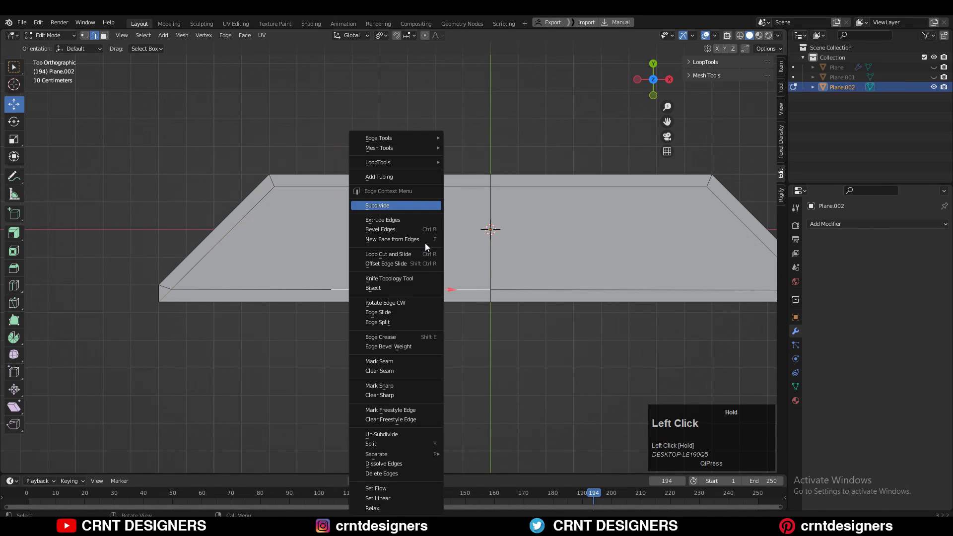
{"action": "left_click", "coordinate": [402, 204]}
Connect the two new midpoints with a diagonal edge and dissolve the spare vertex on the lower inner edge
{"action": "key", "text": "1"}
{"action": "right_click", "coordinate": [467, 252]}
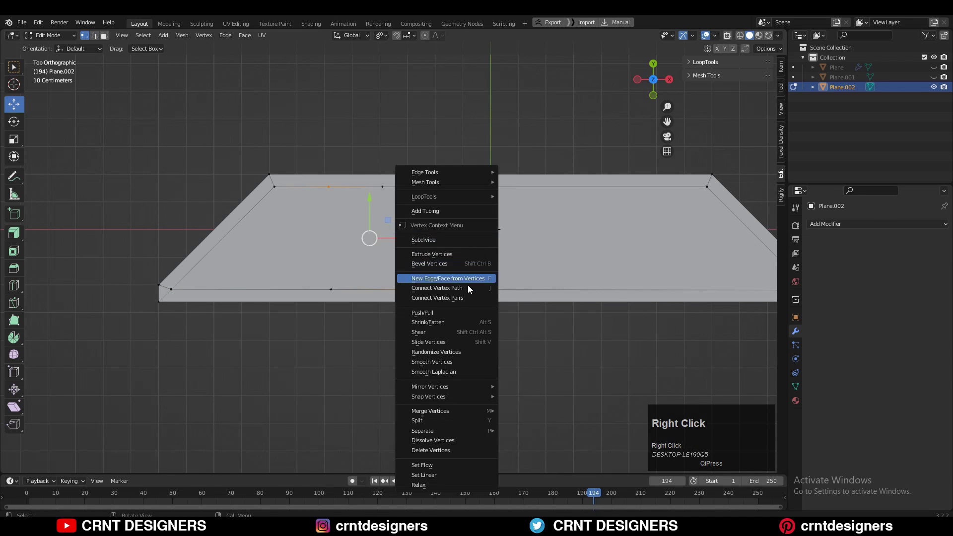
{"action": "left_click", "coordinate": [466, 297]}
{"action": "left_click", "coordinate": [473, 205]}
{"action": "key", "text": "3"}
{"action": "left_click", "coordinate": [328, 230]}
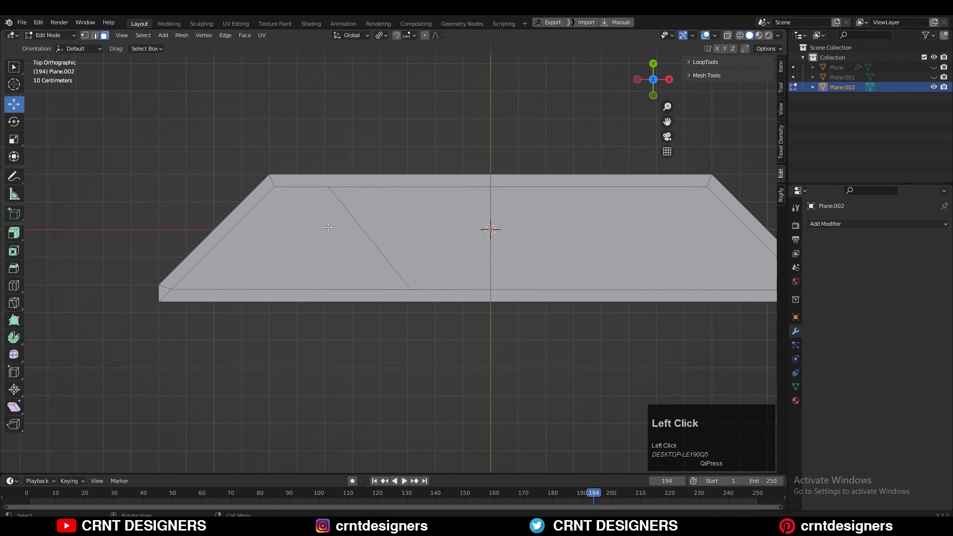
Subdivide the upper and lower inner edges of the section left of the diagonal
{"action": "key", "text": "2"}
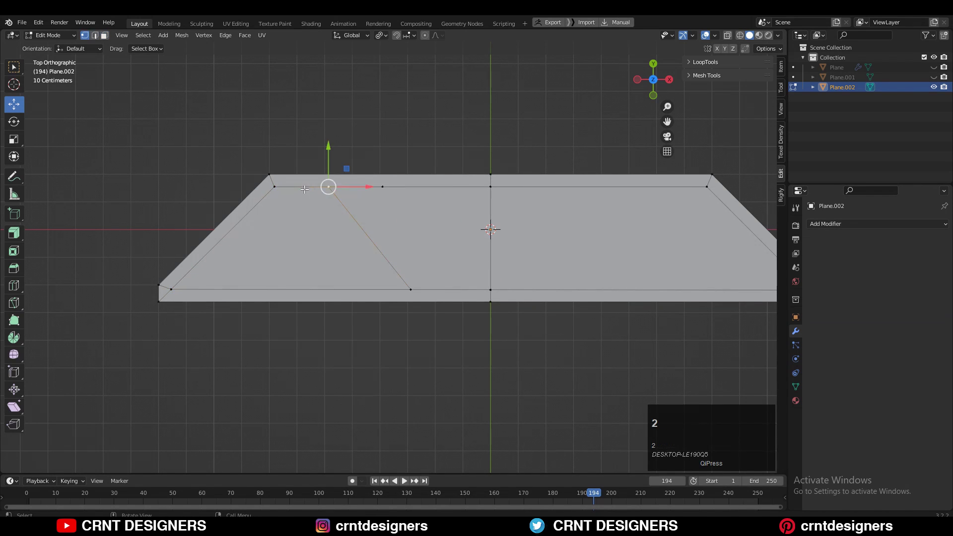
{"action": "left_click", "coordinate": [310, 191]}
{"action": "right_click", "coordinate": [309, 191]}
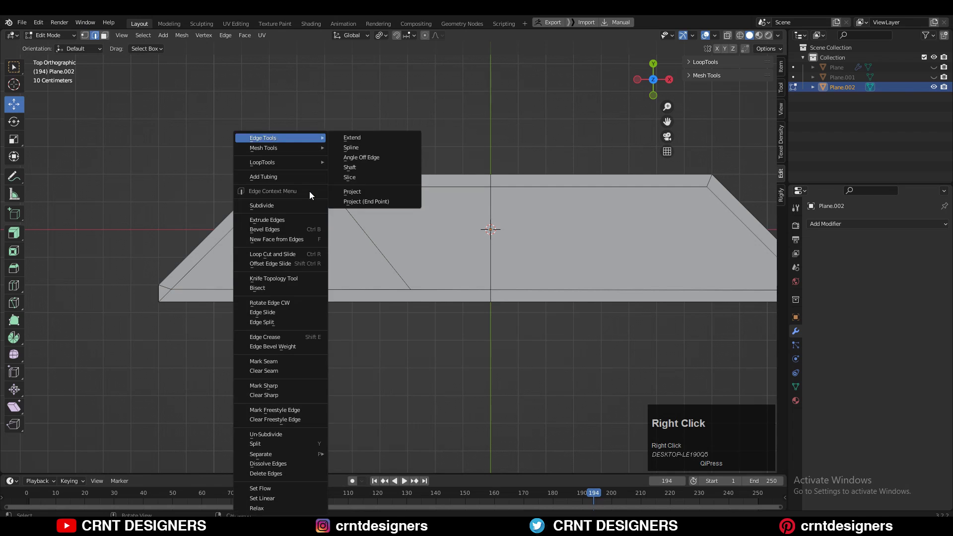
{"action": "left_click", "coordinate": [301, 213]}
{"action": "left_click", "coordinate": [324, 273]}
{"action": "right_click", "coordinate": [323, 266]}
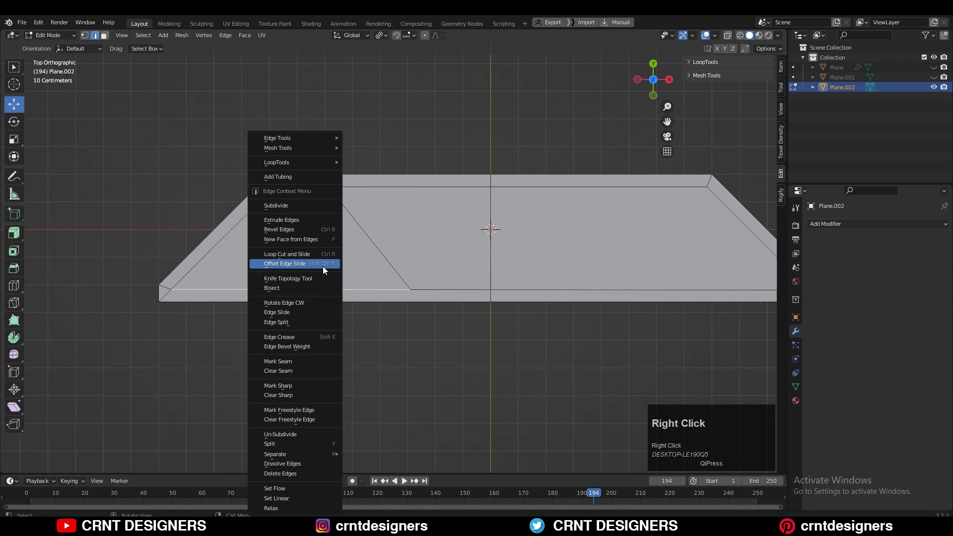
{"action": "left_click", "coordinate": [317, 207]}
Knife a vertical cut from the upper edge's midpoint down through the lower border and dissolve the spare vertex beside it
{"action": "key", "text": "k"}
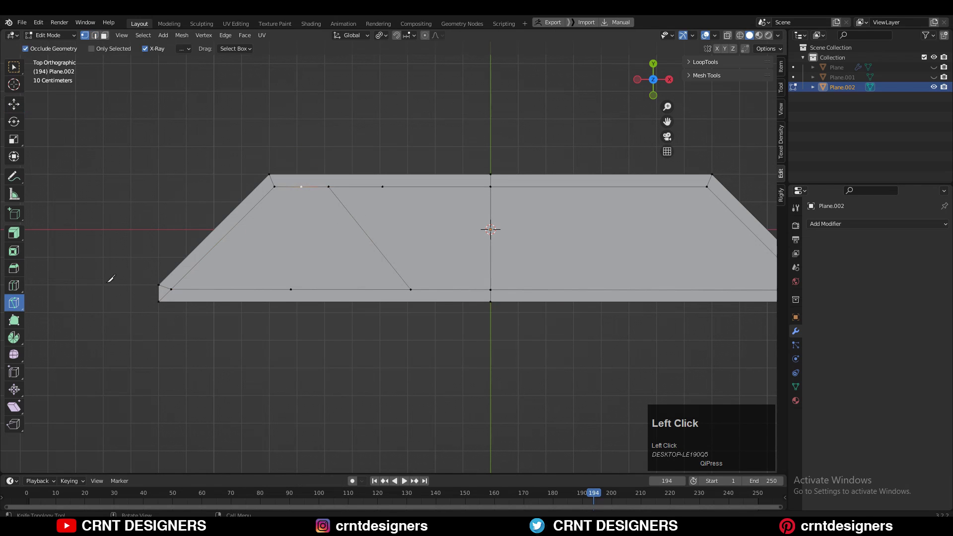
{"action": "left_click", "coordinate": [301, 187]}
{"action": "left_click", "coordinate": [302, 379]}
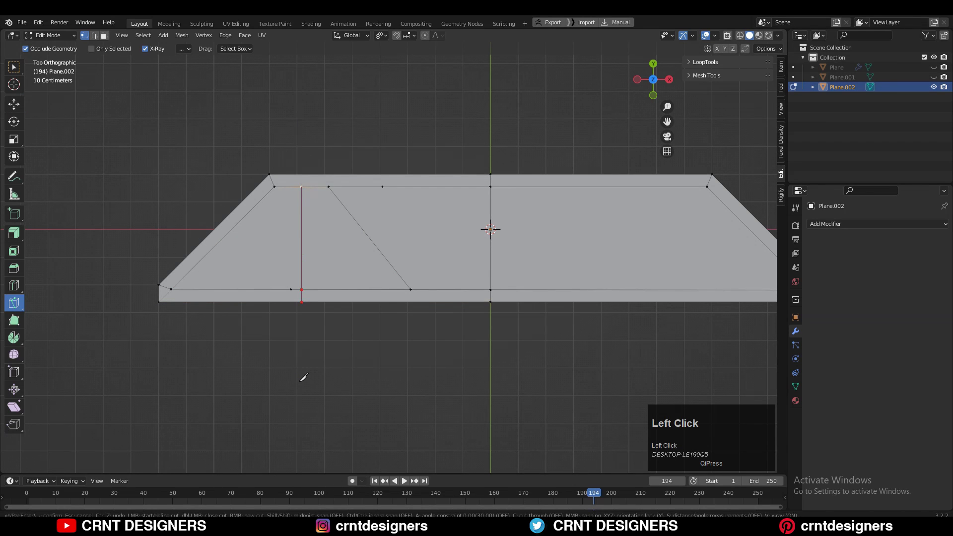
{"action": "key", "text": "space"}
{"action": "scroll", "coordinate": [317, 272], "scroll_direction": "up", "scroll_amount": 2}
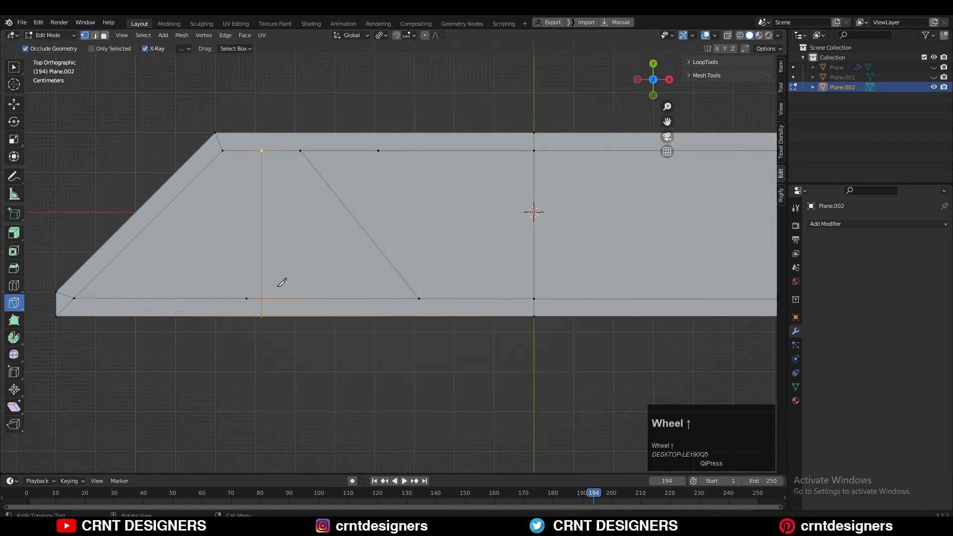
{"action": "key", "text": "x"}
{"action": "key", "text": "c"}
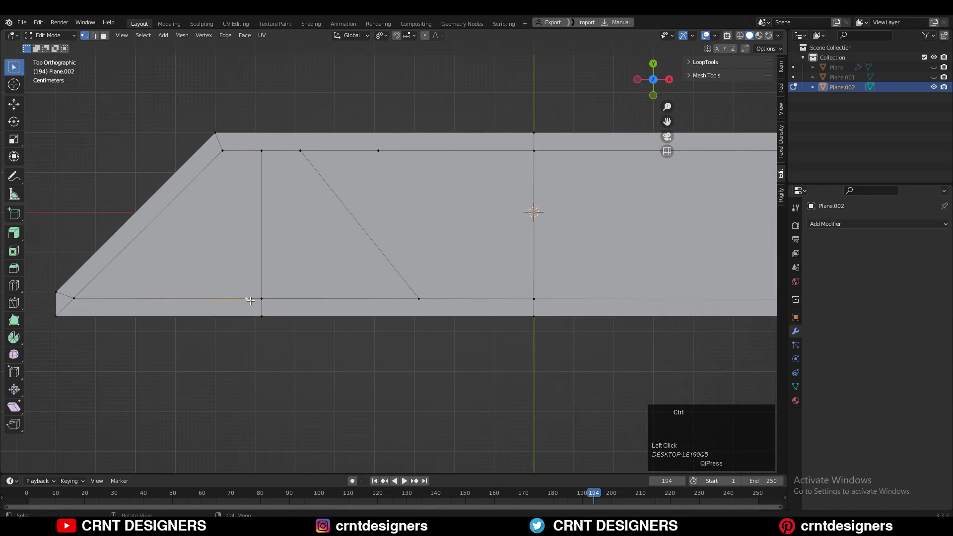
Separate the two inner faces between the slanted border and the diagonal into their own object and open it for mesh editing
{"action": "key", "text": "3"}
{"action": "left_click", "coordinate": [243, 258]}
{"action": "left_click", "coordinate": [296, 244], "text": "shift"}
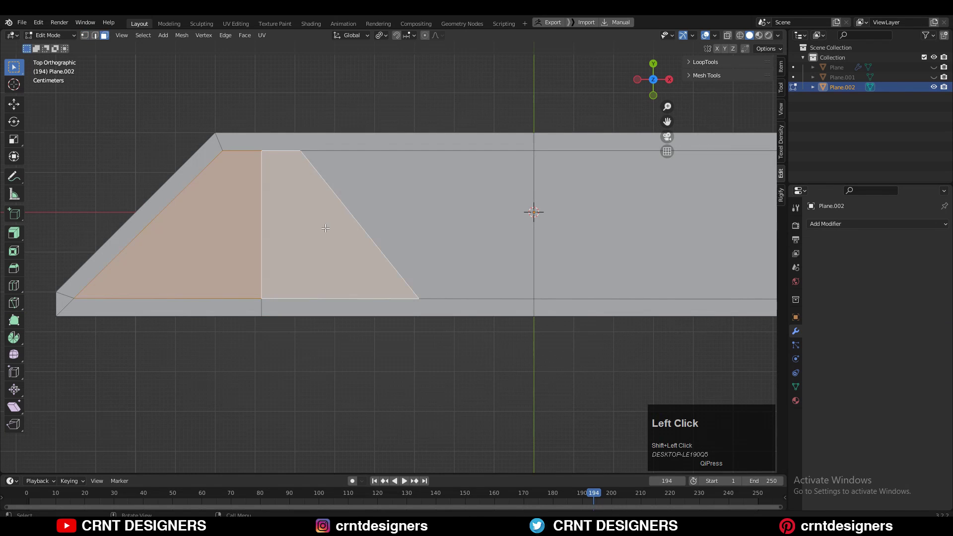
{"action": "key", "text": "p"}
{"action": "left_click", "coordinate": [276, 233]}
{"action": "key", "text": "Tab"}
{"action": "left_click", "coordinate": [277, 246]}
{"action": "key", "text": "Tab"}
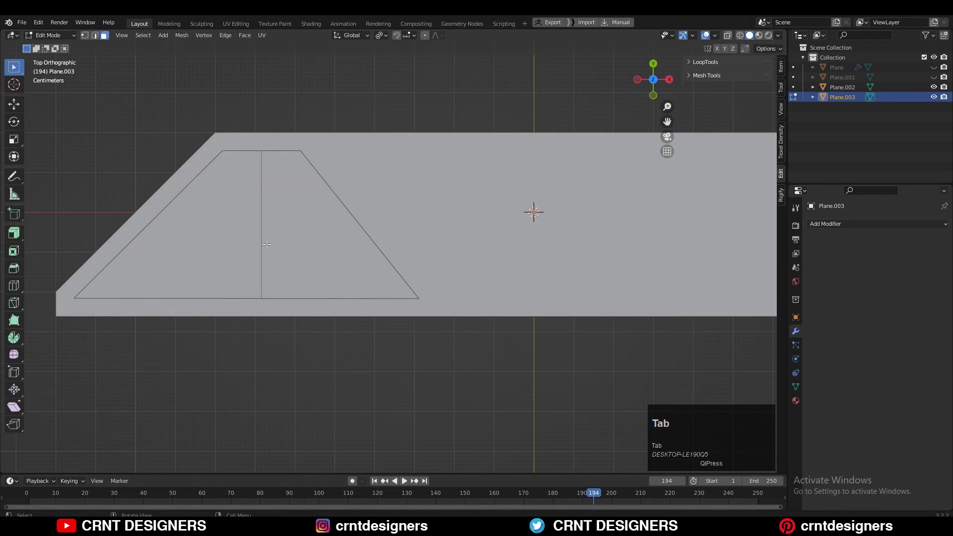
Snap the 3D cursor to the vertical middle edge of the separated piece
{"action": "key", "text": "2"}
{"action": "left_click", "coordinate": [285, 193]}
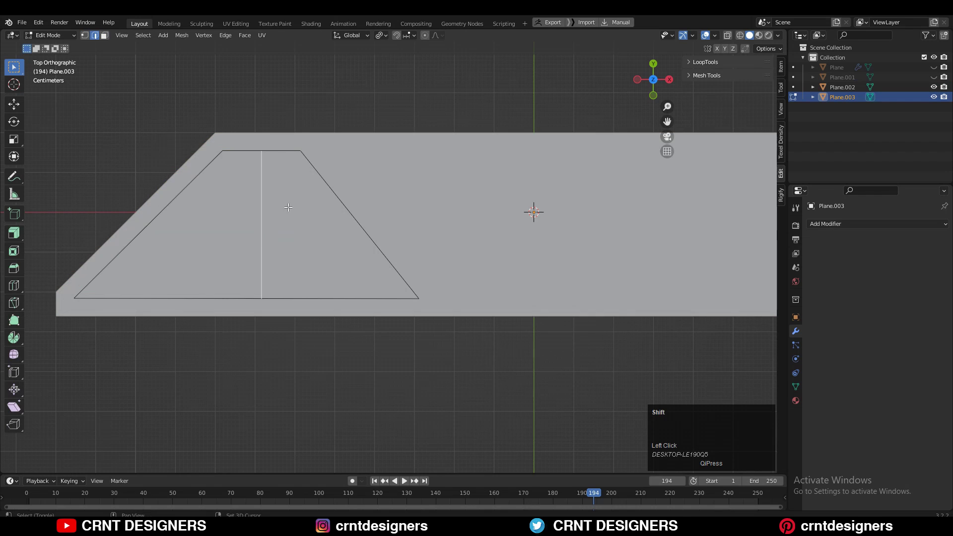
{"action": "key", "text": "shift+s"}
{"action": "left_click", "coordinate": [284, 278]}
{"action": "key", "text": "Tab"}
{"action": "left_click", "coordinate": [255, 249]}
{"action": "key", "text": "Tab"}
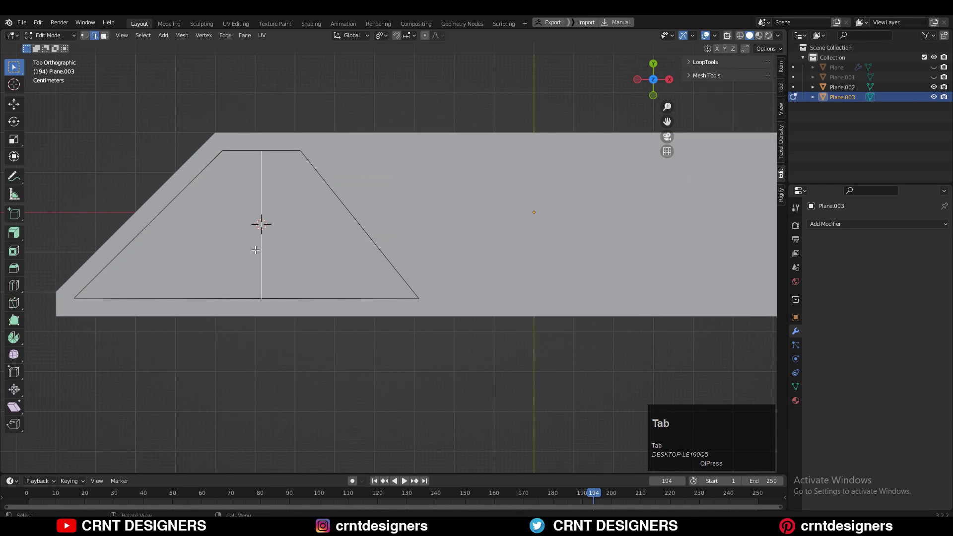
{"action": "key", "text": "Tab"}
{"action": "right_click", "coordinate": [278, 237]}
{"action": "mouse_move", "coordinate": [278, 271]}
{"action": "left_click", "coordinate": [333, 283]}
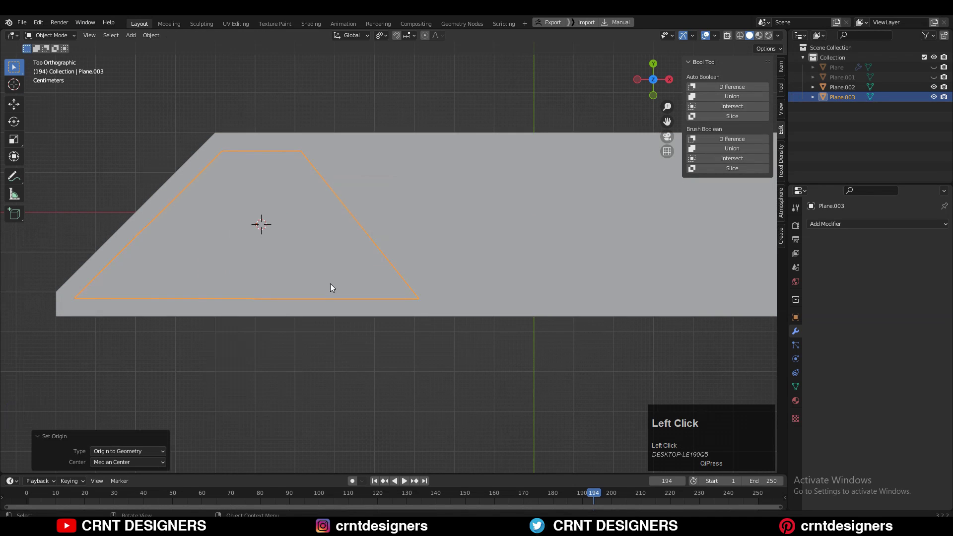
Set the separated piece's origin to the 3D cursor
{"action": "right_click", "coordinate": [293, 243]}
{"action": "mouse_move", "coordinate": [296, 236]}
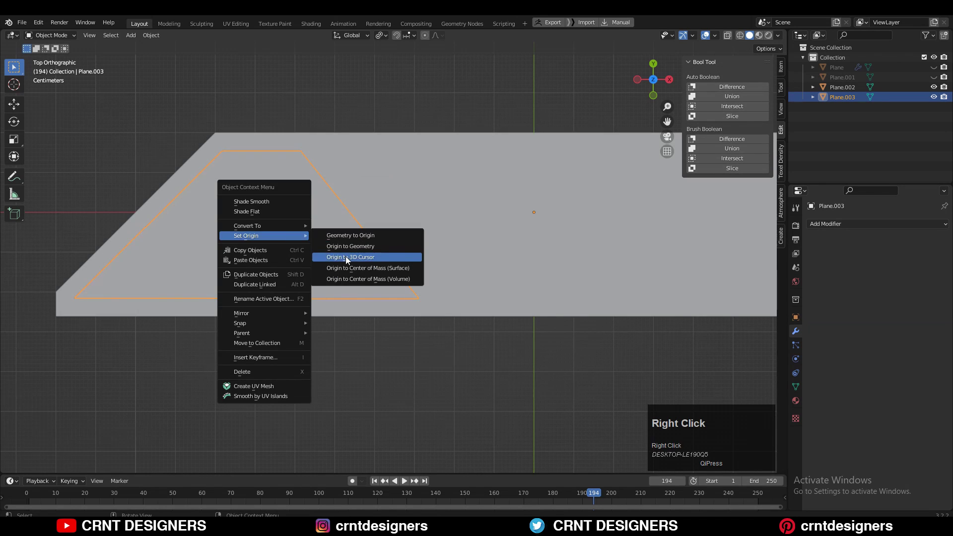
{"action": "left_click", "coordinate": [367, 253]}
Symmetrize the separated piece's whole mesh from -X to +X
{"action": "key", "text": "Tab"}
{"action": "key", "text": "a"}
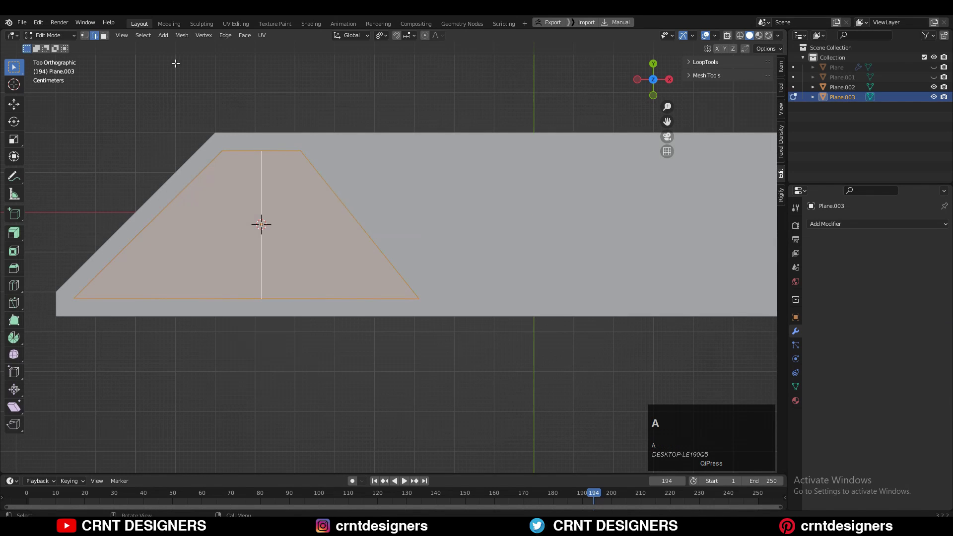
{"action": "left_click", "coordinate": [182, 36]}
{"action": "left_click", "coordinate": [217, 190]}
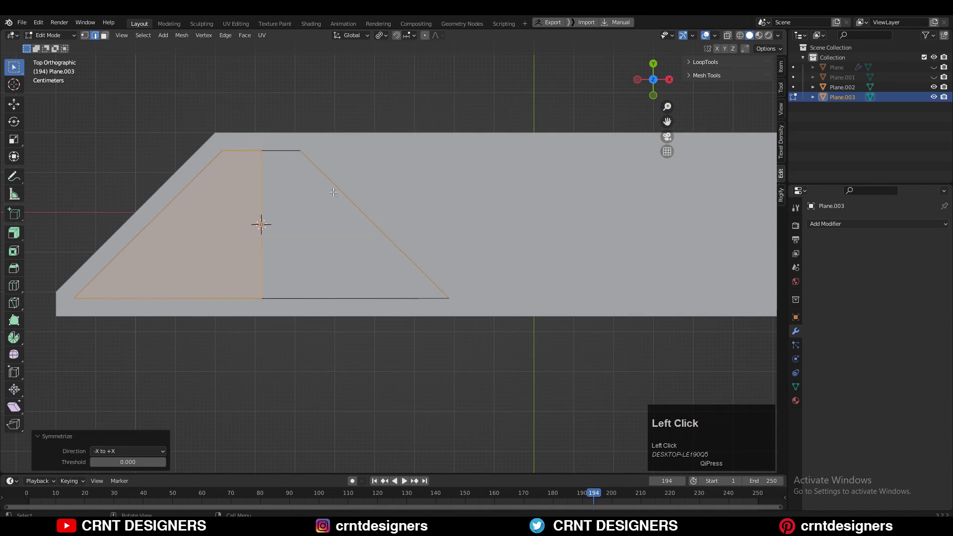
{"action": "key", "text": "Tab"}
Join the symmetrized piece with the main panel into a single object and edit its mesh
{"action": "left_click", "coordinate": [384, 171], "text": "shift"}
{"action": "left_click", "coordinate": [337, 230], "text": "shift"}
{"action": "key", "text": "Tab"}
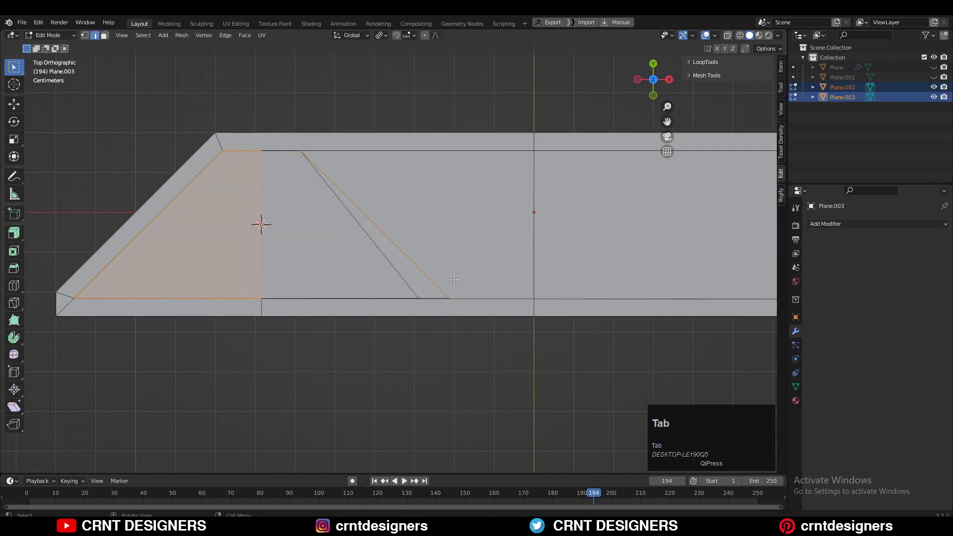
{"action": "key", "text": "1"}
{"action": "left_click", "coordinate": [420, 297]}
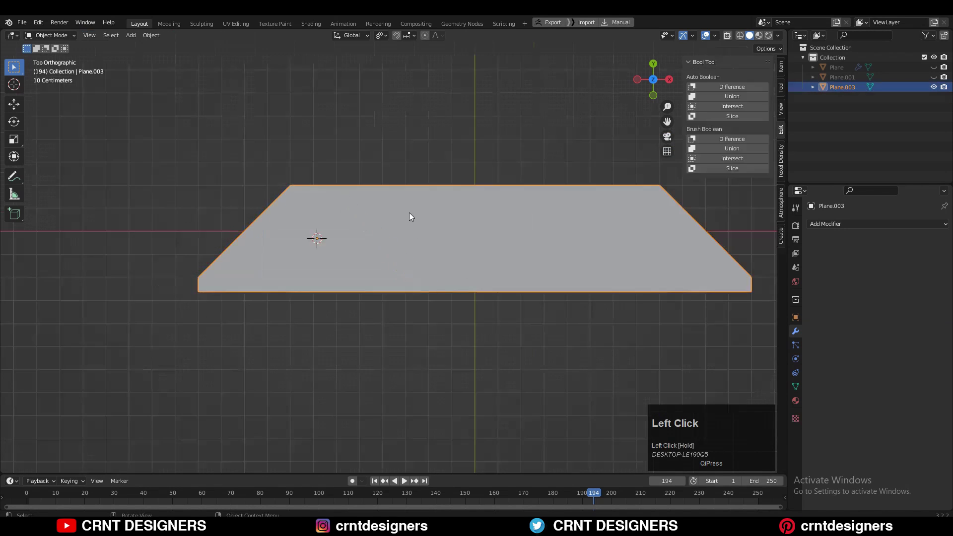
{"action": "key", "text": "Tab"}
Merge the old diagonal's lower vertex into the new diagonal's lower vertex with At Last and merge the whole mesh by distance
{"action": "scroll", "coordinate": [417, 258], "scroll_direction": "up", "scroll_amount": 3}
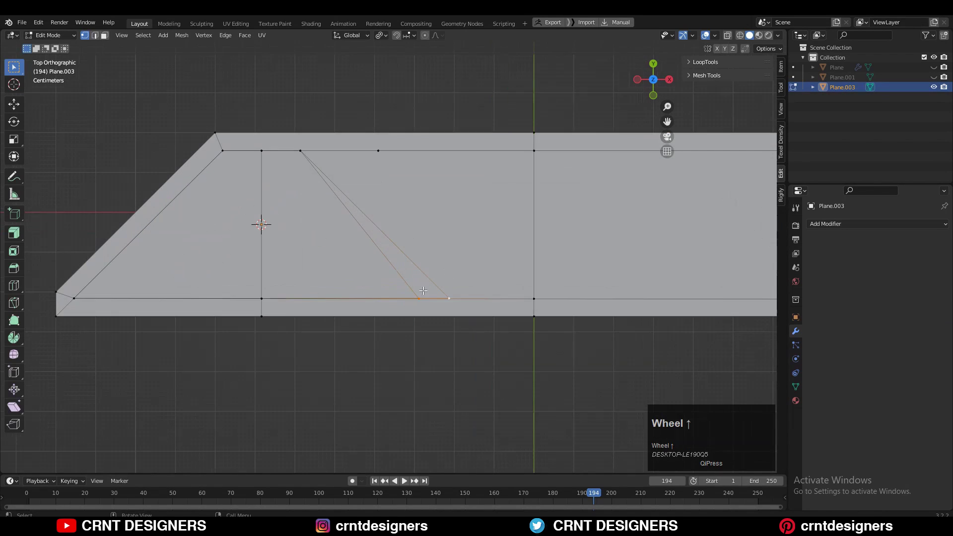
{"action": "key", "text": "m"}
{"action": "left_click", "coordinate": [457, 283]}
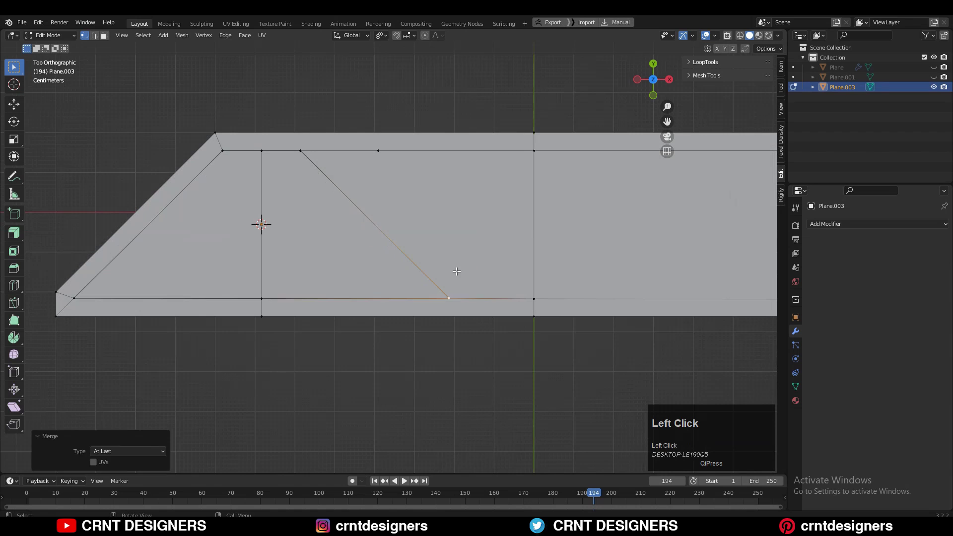
{"action": "left_click", "coordinate": [411, 321]}
{"action": "key", "text": "a"}
{"action": "key", "text": "m"}
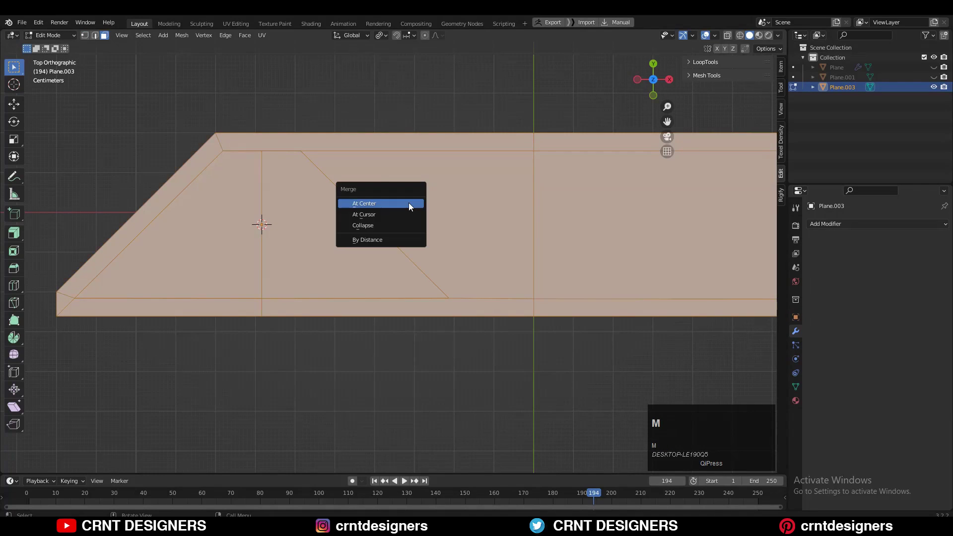
{"action": "left_click", "coordinate": [407, 239]}
Knife vertical cuts through the upper border above the diagonal's upper end and above the vertical divider
{"action": "left_click", "coordinate": [296, 263]}
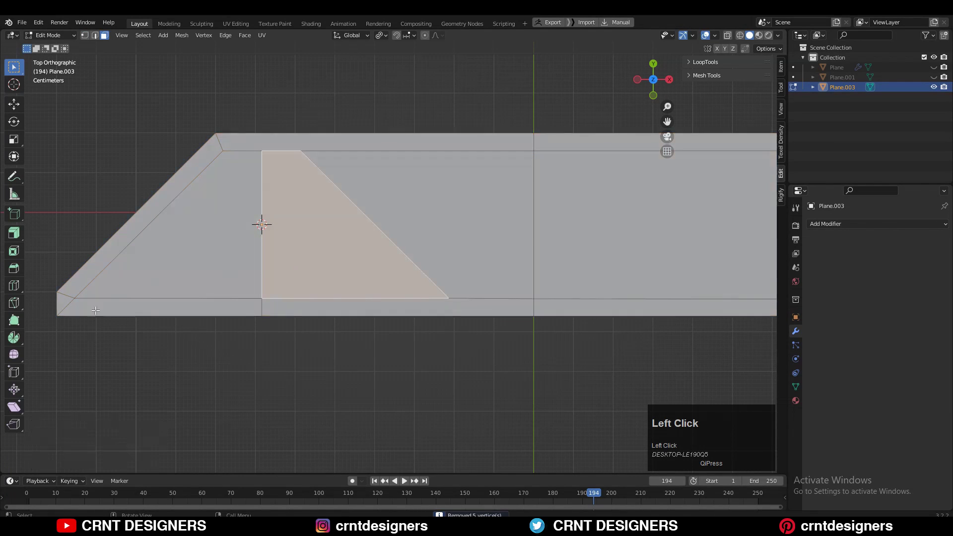
{"action": "key", "text": "alt+a"}
{"action": "left_click", "coordinate": [14, 304]}
{"action": "key", "text": "1"}
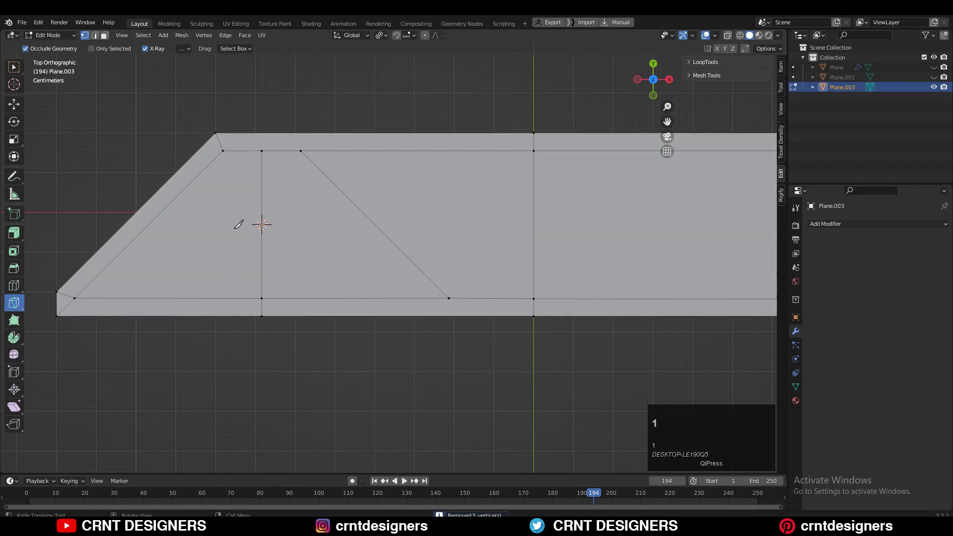
{"action": "left_click", "coordinate": [301, 150]}
{"action": "key", "text": "a"}
{"action": "left_click", "coordinate": [303, 84]}
{"action": "key", "text": "space"}
{"action": "left_click", "coordinate": [261, 151]}
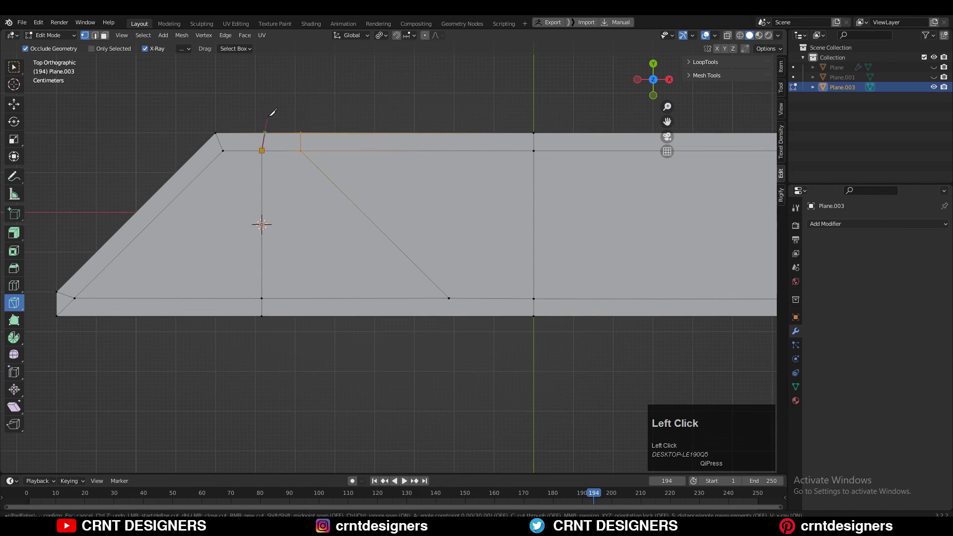
{"action": "left_click", "coordinate": [265, 113]}
{"action": "key", "text": "space"}
Knife a vertical cut through the lower border below the diagonal's lower end
{"action": "scroll", "coordinate": [449, 288], "scroll_direction": "down", "scroll_amount": 1}
{"action": "middle_click_drag", "start_coordinate": [449, 288], "coordinate": [419, 257], "text": "shift"}
{"action": "left_click", "coordinate": [412, 257]}
{"action": "left_click", "coordinate": [408, 273]}
{"action": "key", "text": "space"}
{"action": "scroll", "coordinate": [438, 271], "scroll_direction": "down", "scroll_amount": 1}
{"action": "middle_click_drag", "start_coordinate": [235, 269], "coordinate": [289, 242], "text": "shift"}
{"action": "scroll", "coordinate": [288, 242], "scroll_direction": "up", "scroll_amount": 1}
Snap the 3D cursor to the world origin and set the panel's origin to the cursor
{"action": "key", "text": "Tab"}
{"action": "key", "text": "shift+s"}
{"action": "left_click", "coordinate": [440, 217]}
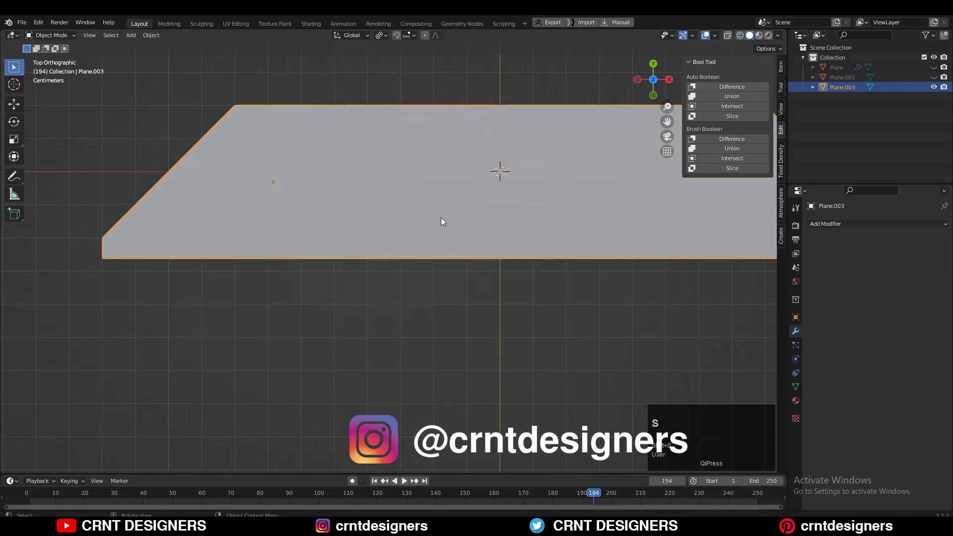
{"action": "right_click", "coordinate": [528, 140]}
{"action": "mouse_move", "coordinate": [540, 174]}
{"action": "left_click", "coordinate": [573, 196]}
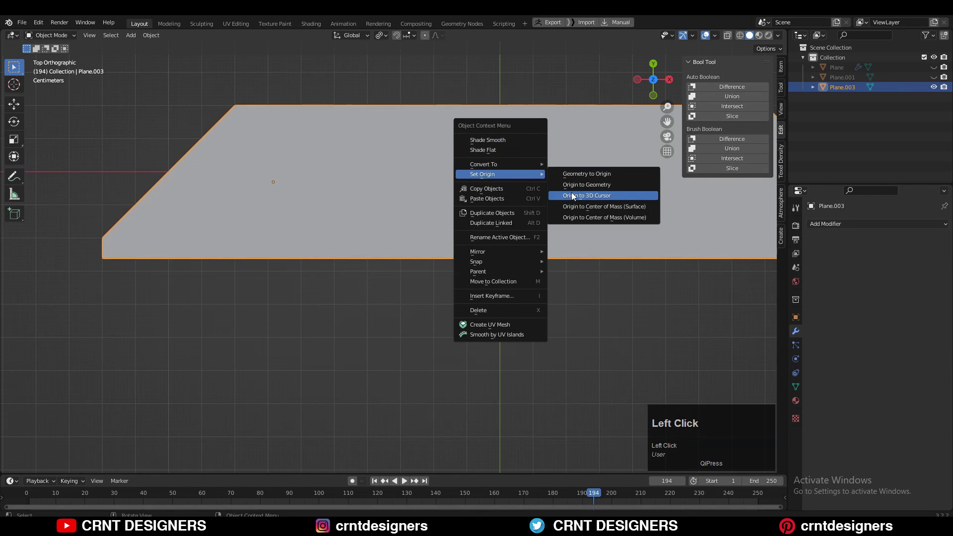
Symmetrize the panel mesh from -X to +X so both halves have the same divisions
{"action": "key", "text": "Tab"}
{"action": "scroll", "coordinate": [546, 157], "scroll_direction": "down", "scroll_amount": 2}
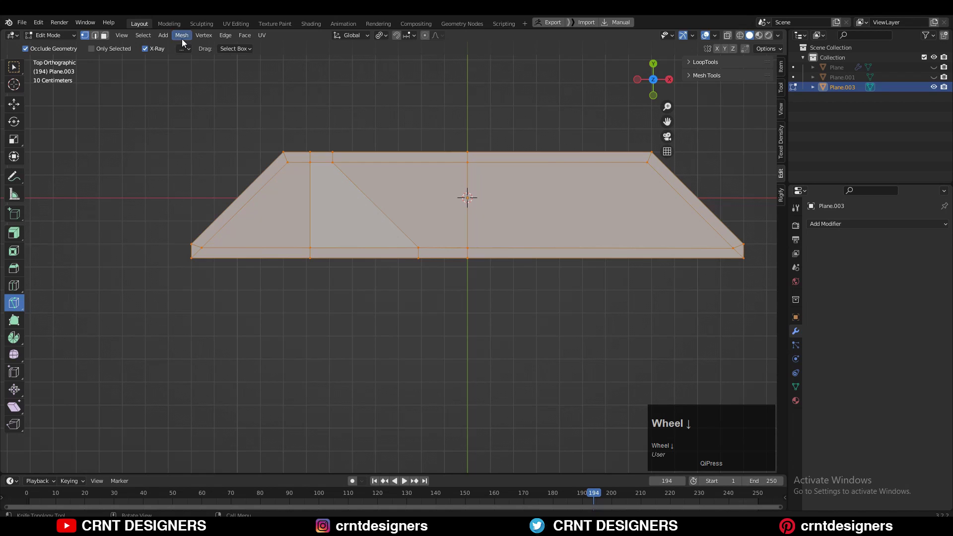
{"action": "left_click", "coordinate": [182, 35]}
{"action": "left_click", "coordinate": [212, 189]}
{"action": "middle_click_drag", "start_coordinate": [496, 119], "coordinate": [471, 139], "text": "shift"}
{"action": "key", "text": "Tab"}
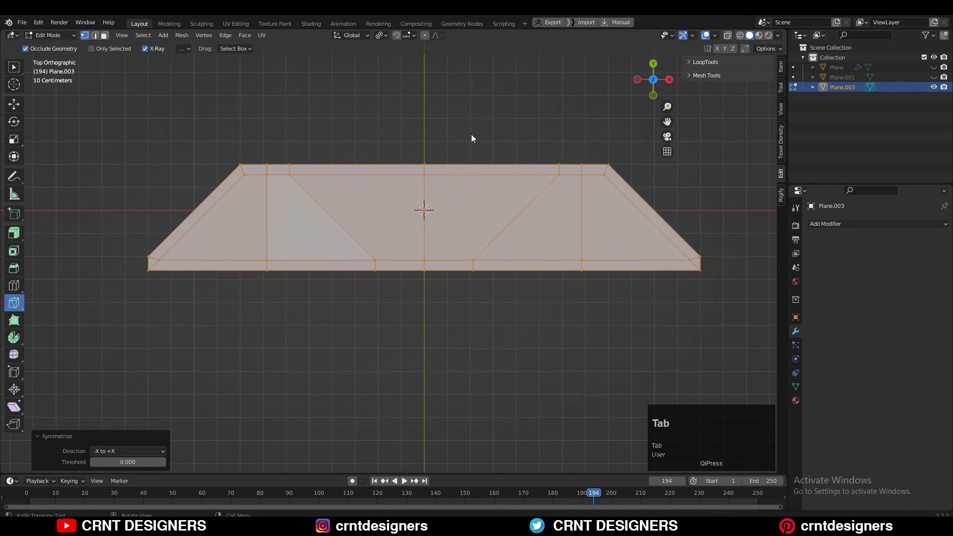
Add one loop cut on the inner side of the left diagonal, slid close to it with a factor of 0.855
{"action": "key", "text": "Tab"}
{"action": "key", "text": "2"}
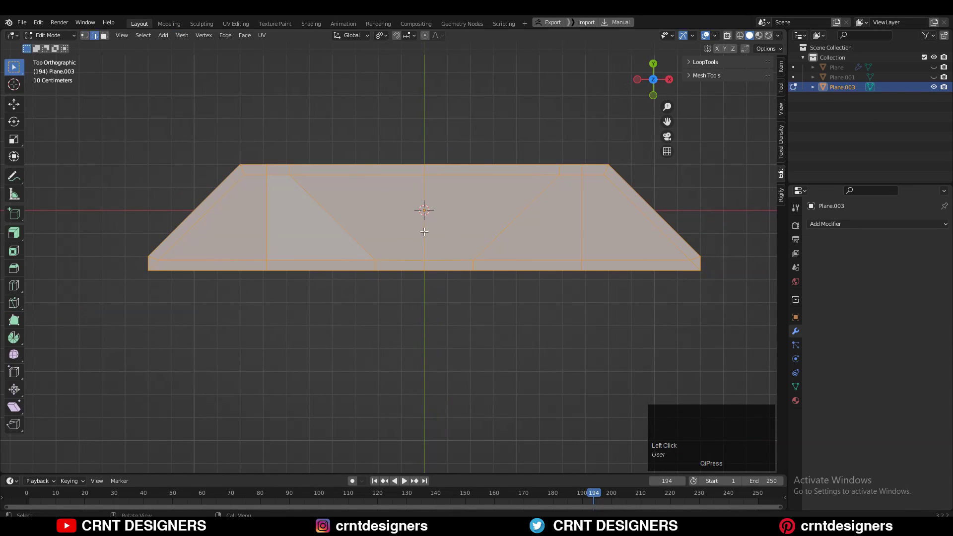
{"action": "left_click", "coordinate": [337, 223], "text": "alt"}
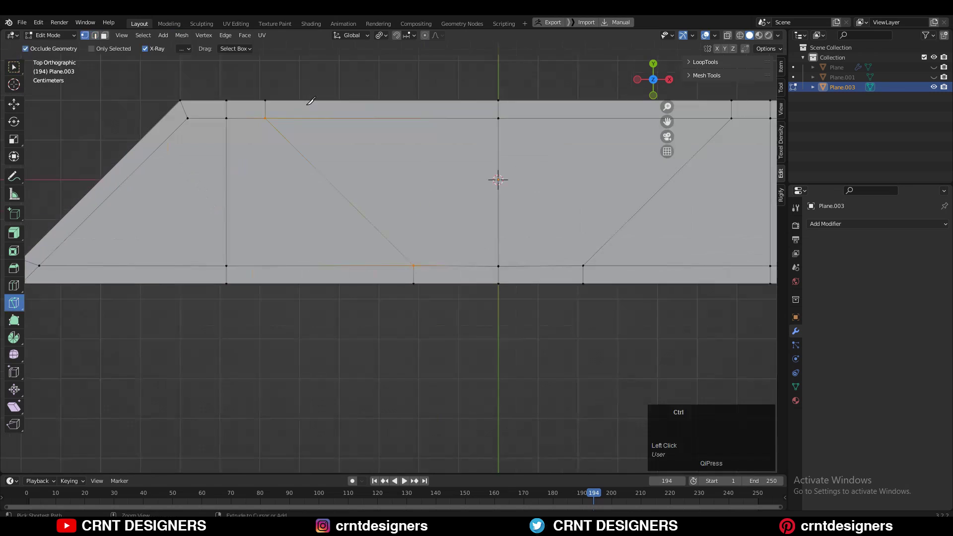
{"action": "key", "text": "ctrl+r"}
{"action": "left_click", "coordinate": [309, 103]}
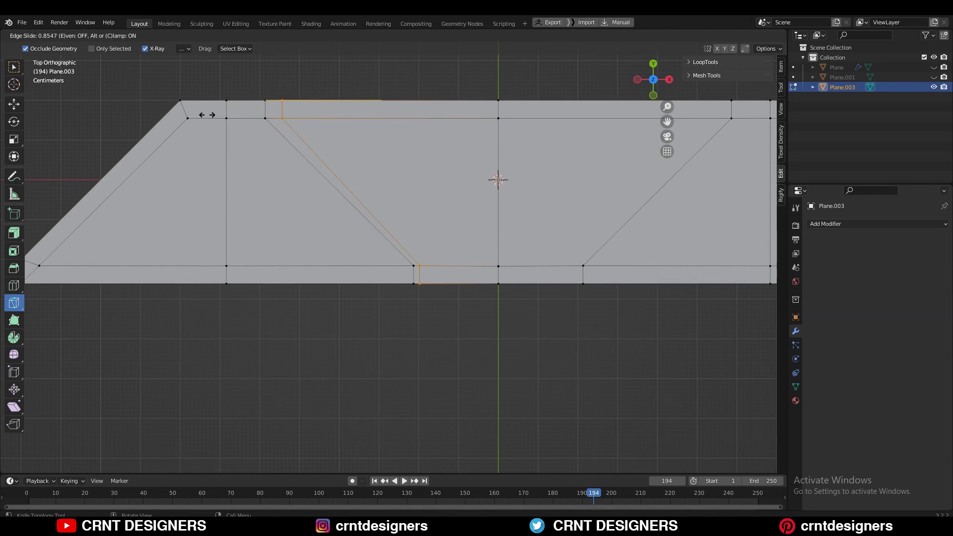
{"action": "left_click", "coordinate": [207, 115]}
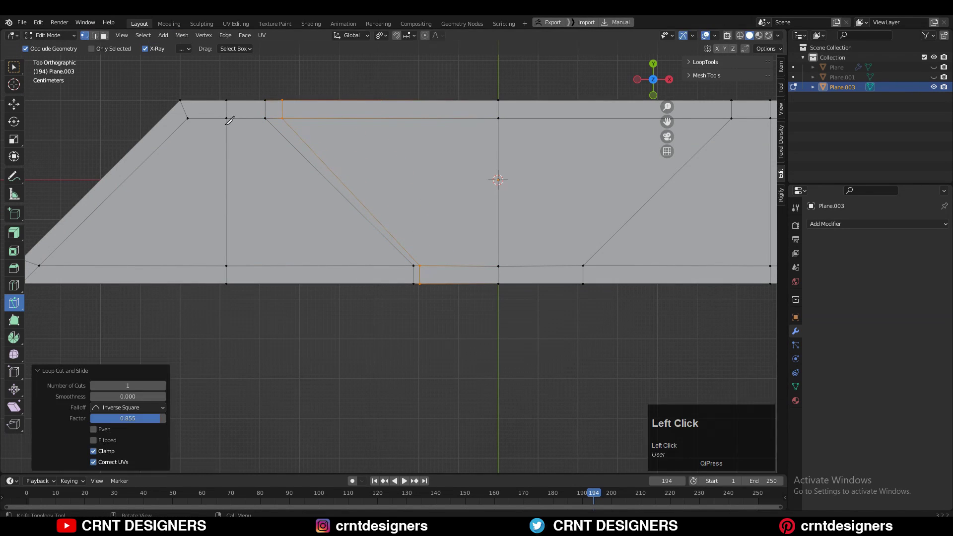
Edge-slide the new loop's short lower border edge towards the centre so the strip runs parallel to the diagonal
{"action": "key", "text": "w"}
{"action": "left_click", "coordinate": [433, 267]}
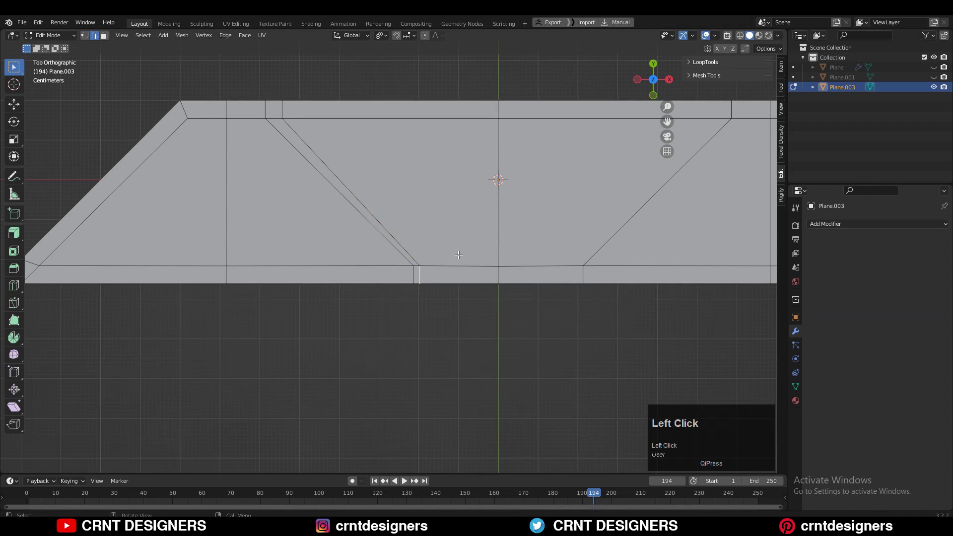
{"action": "key", "text": "g"}
{"action": "key", "text": "g"}
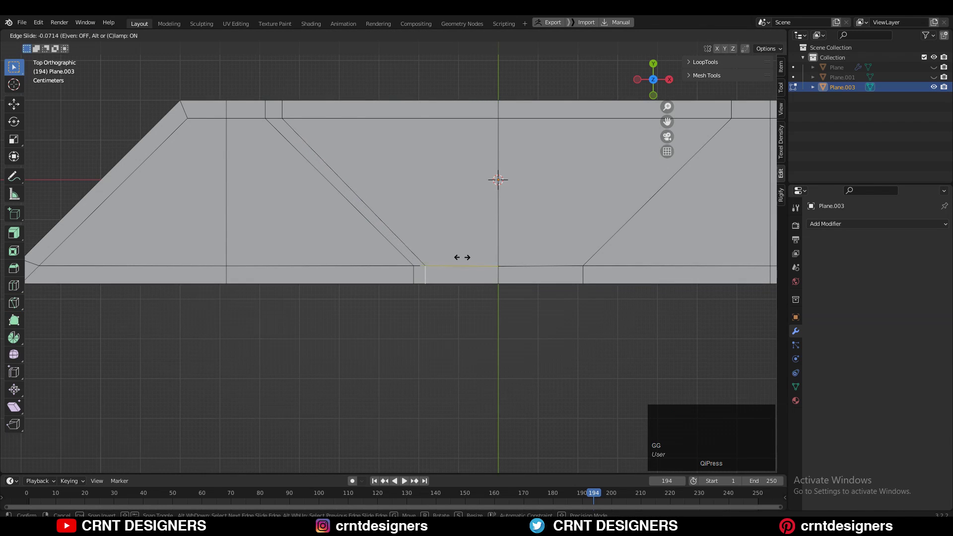
{"action": "left_click", "coordinate": [466, 257]}
Symmetrize the whole panel mesh to mirror the diagonal strip onto the other half
{"action": "scroll", "coordinate": [416, 77], "scroll_direction": "down", "scroll_amount": 3}
{"action": "key", "text": "a"}
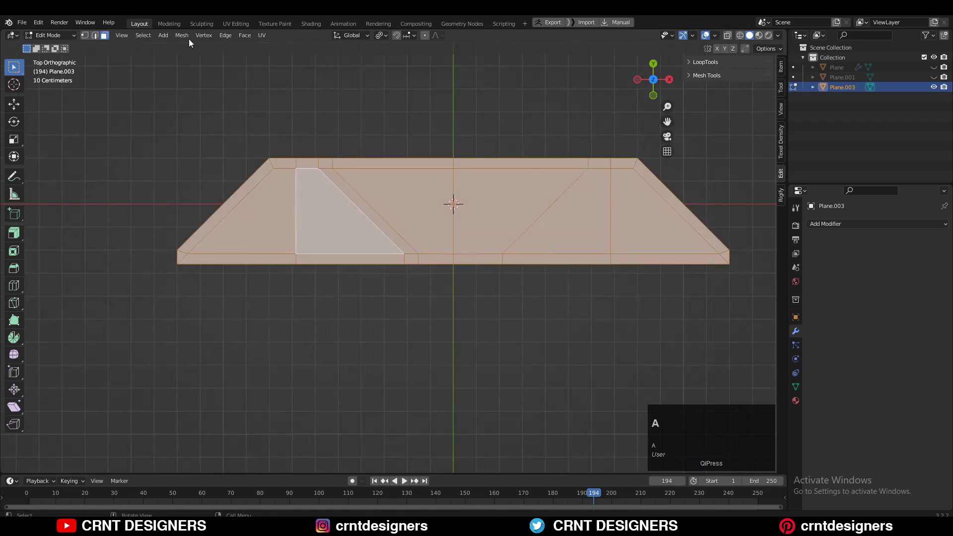
{"action": "left_click", "coordinate": [182, 35]}
{"action": "left_click", "coordinate": [242, 171]}
{"action": "left_click", "coordinate": [241, 171]}
{"action": "scroll", "coordinate": [242, 171], "scroll_direction": "up", "scroll_amount": 4}
Duplicate the two outer left faces of the lower border and move the copy about 0.17 m down along Y
{"action": "left_click", "coordinate": [376, 273]}
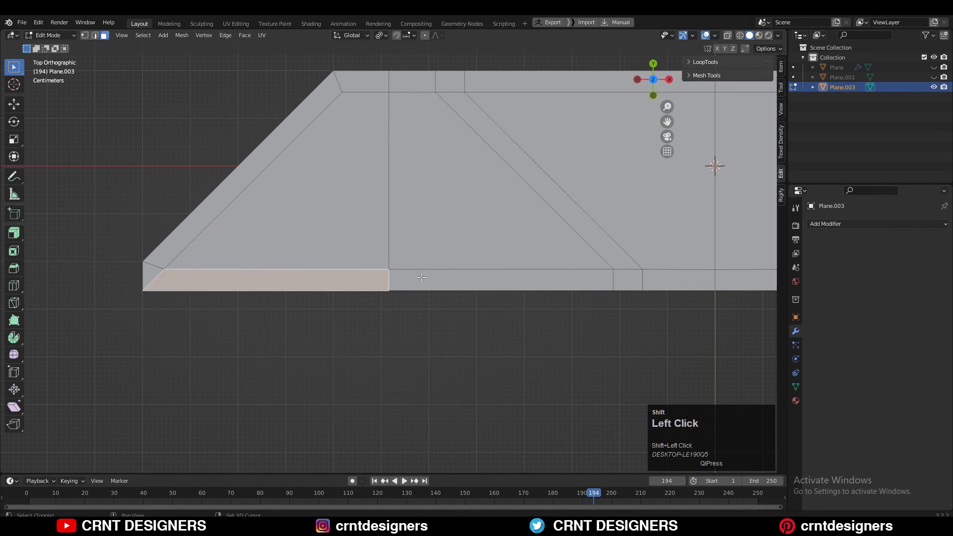
{"action": "left_click", "coordinate": [421, 277], "text": "shift"}
{"action": "key", "text": "shift+d"}
{"action": "right_click", "coordinate": [422, 277]}
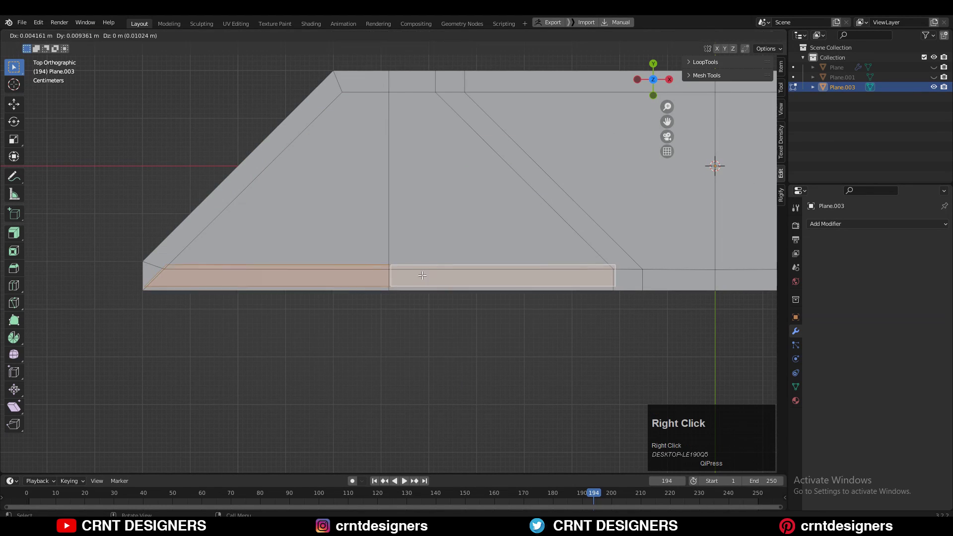
{"action": "left_click", "coordinate": [14, 104]}
{"action": "left_click_drag", "start_coordinate": [383, 247], "coordinate": [391, 323]}
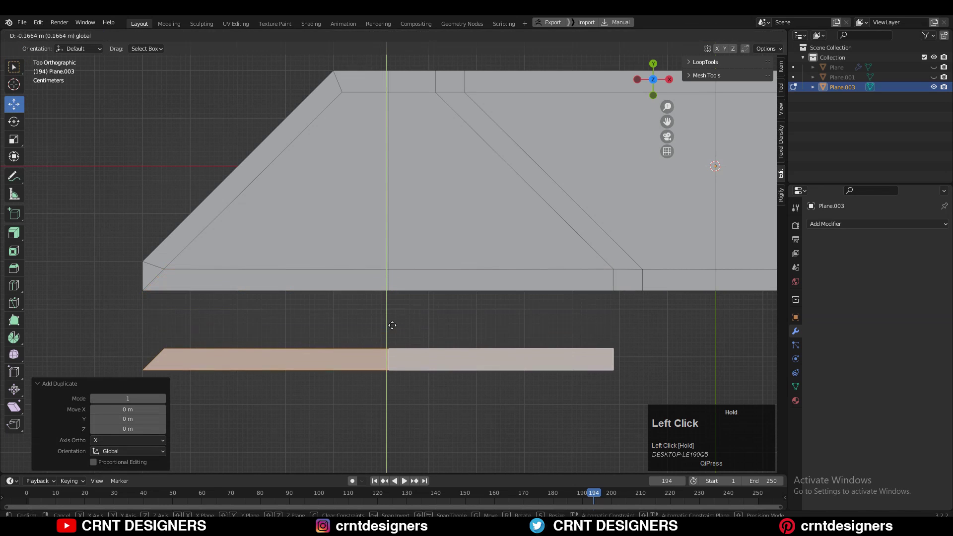
{"action": "left_click", "coordinate": [391, 323]}
Separate the two duplicated border faces into their own object
{"action": "key", "text": "a"}
{"action": "left_click", "coordinate": [397, 330]}
{"action": "left_click", "coordinate": [397, 359]}
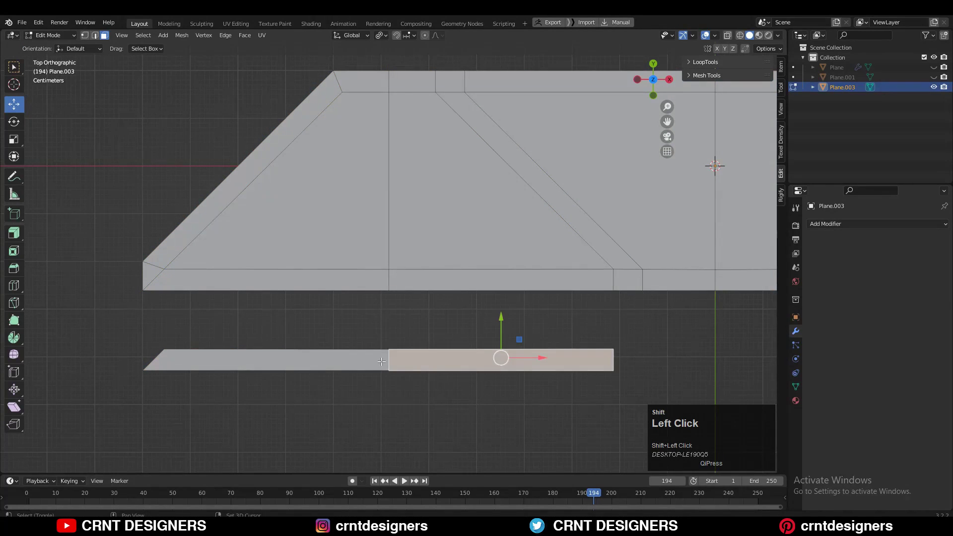
{"action": "left_click", "coordinate": [369, 359], "text": "shift"}
{"action": "key", "text": "p"}
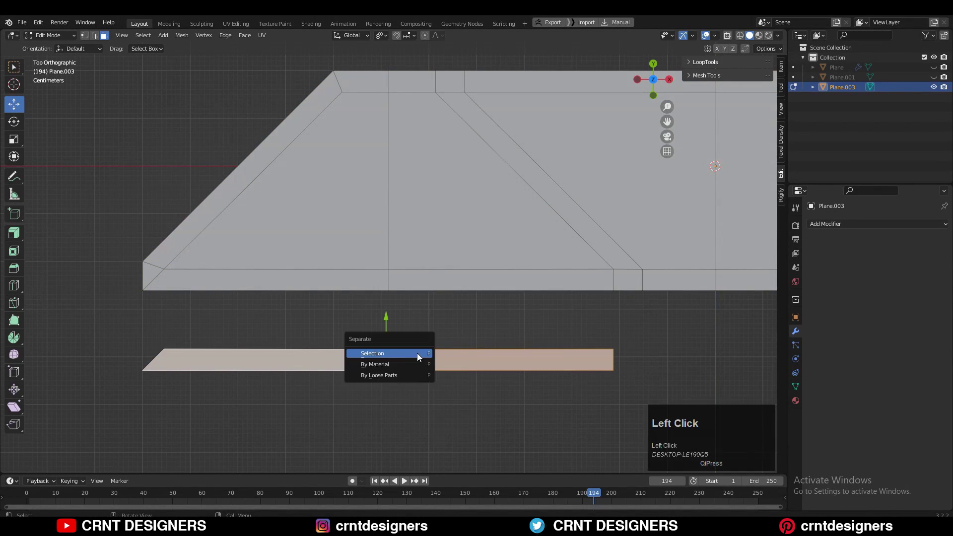
{"action": "left_click", "coordinate": [417, 353]}
Snap the 3D cursor to the middle edge of the separated border strip
{"action": "key", "text": "Tab"}
{"action": "left_click", "coordinate": [386, 360]}
{"action": "key", "text": "ctrl+z"}
{"action": "key", "text": "shift+s"}
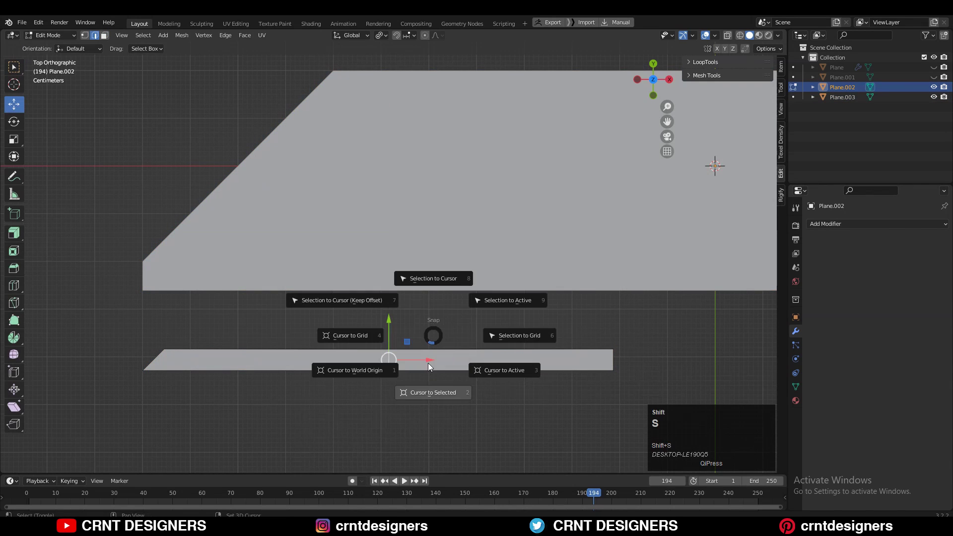
{"action": "left_click", "coordinate": [425, 393]}
Set the border strip's origin to the 3D cursor and reopen its mesh for editing
{"action": "key", "text": "Tab"}
{"action": "left_click", "coordinate": [421, 367]}
{"action": "right_click", "coordinate": [424, 366]}
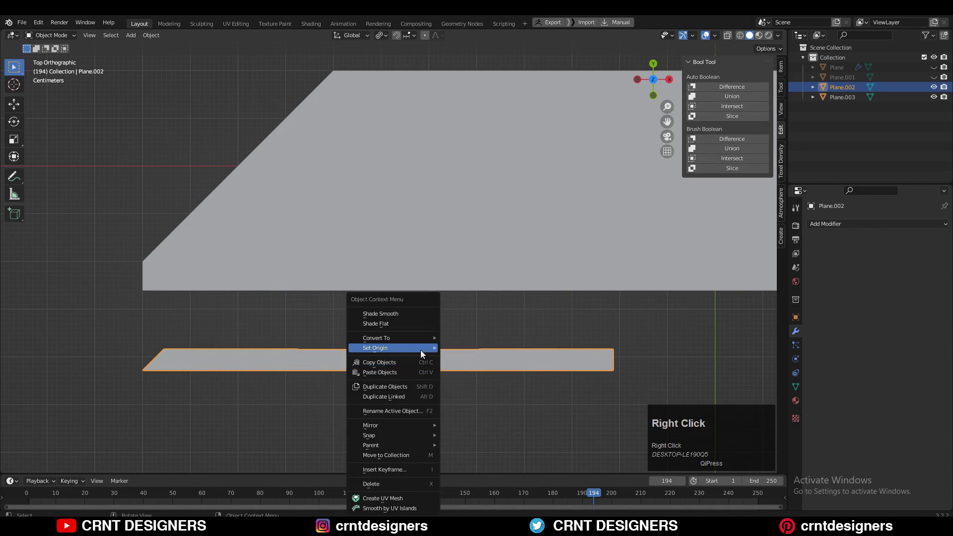
{"action": "mouse_move", "coordinate": [420, 350]}
{"action": "left_click", "coordinate": [467, 366]}
{"action": "key", "text": "Tab"}
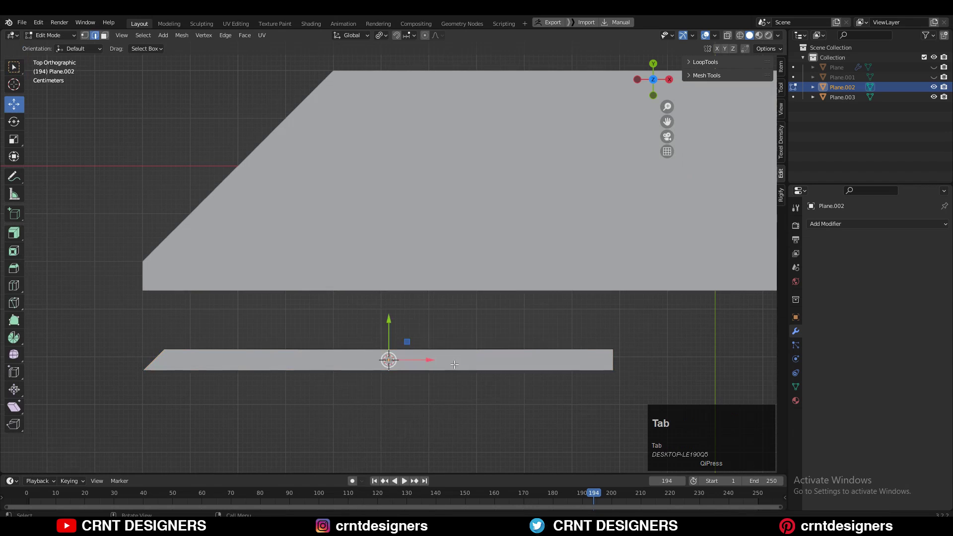
Pull the border strip's slanted end inward to shorten it and symmetrize the strip from -X to +X
{"action": "key", "text": "a"}
{"action": "left_click", "coordinate": [182, 35]}
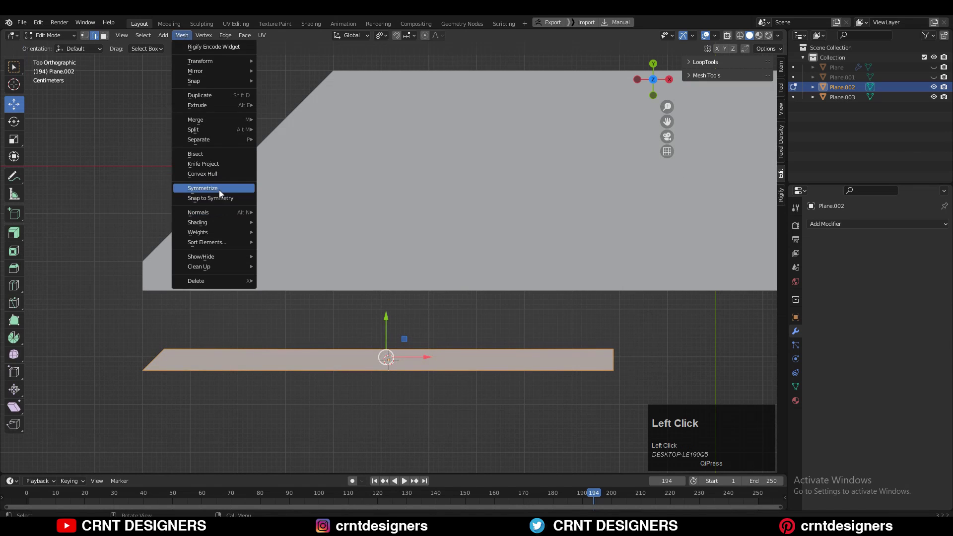
{"action": "left_click", "coordinate": [219, 189]}
{"action": "key", "text": "2"}
{"action": "left_click_drag", "start_coordinate": [207, 360], "coordinate": [309, 363]}
{"action": "key", "text": "a"}
{"action": "left_click", "coordinate": [182, 35]}
{"action": "left_click", "coordinate": [217, 188]}
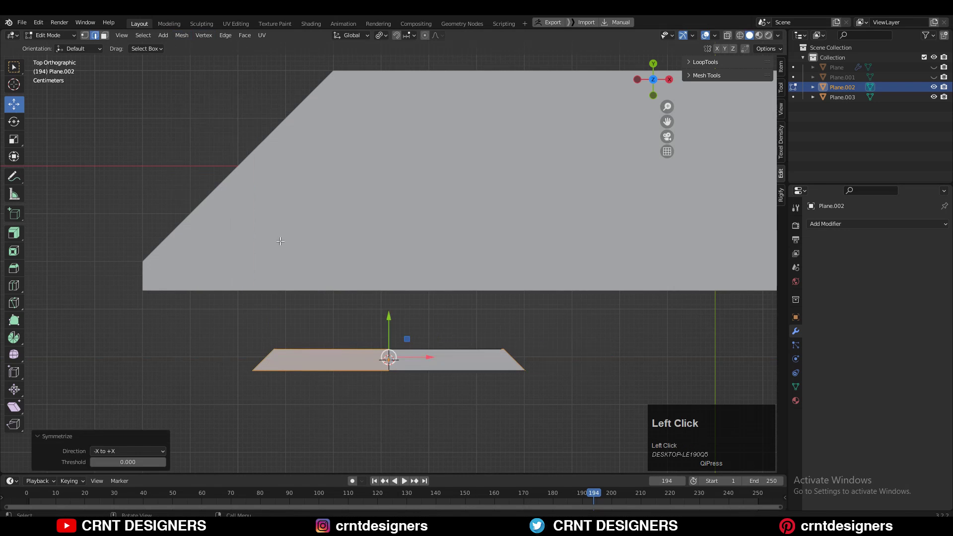
Merge the whole strip's overlapping vertices by distance at 0.0101 m and leave its mesh editing
{"action": "key", "text": "a"}
{"action": "key", "text": "m"}
{"action": "left_click", "coordinate": [386, 311]}
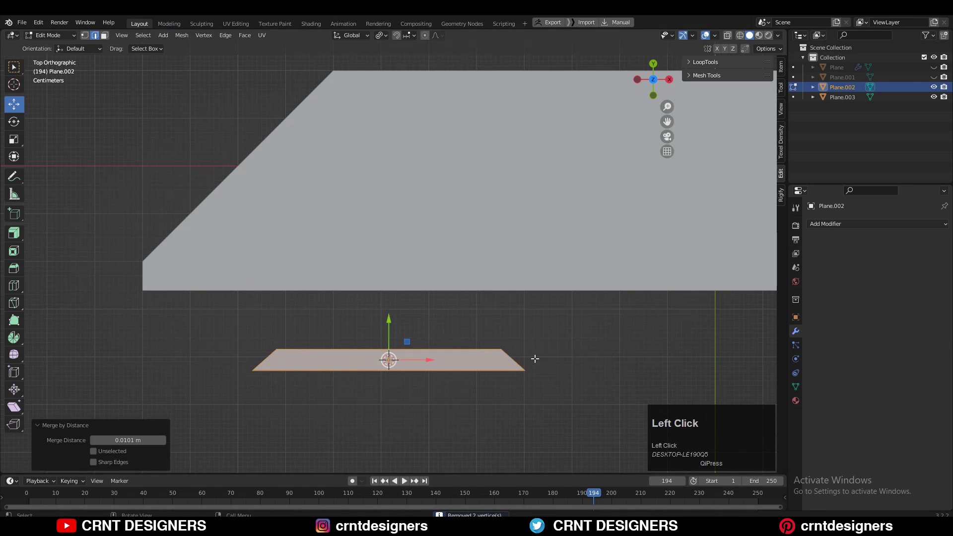
{"action": "key", "text": "Tab"}
Edit the strip and panel together, move the strip about 0.21 m up along Y and scale it to 0.7 along X
{"action": "left_click", "coordinate": [434, 279], "text": "shift"}
{"action": "key", "text": "Tab"}
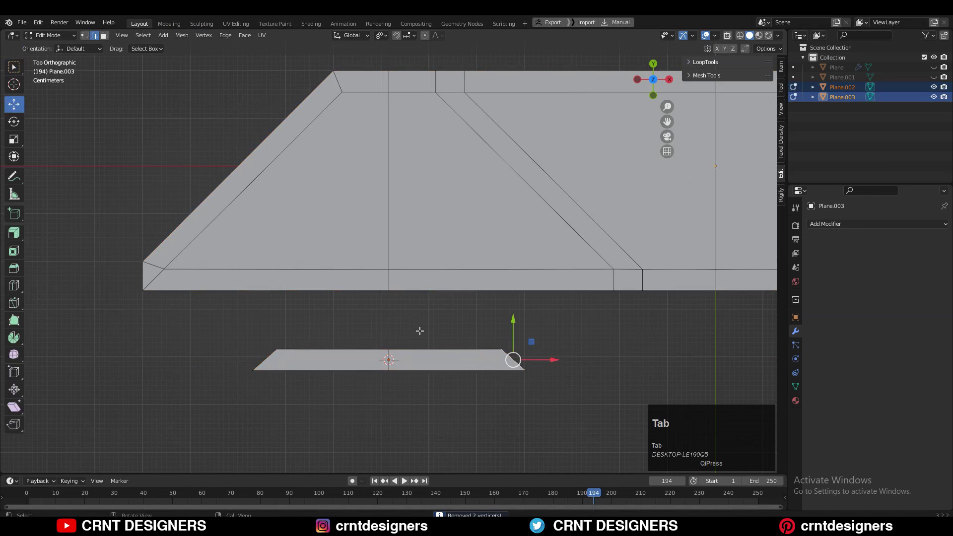
{"action": "key", "text": "3"}
{"action": "left_click", "coordinate": [406, 364]}
{"action": "left_click_drag", "start_coordinate": [387, 359], "coordinate": [390, 218], "text": "ctrl"}
{"action": "key", "text": "s"}
{"action": "key", "text": "x"}
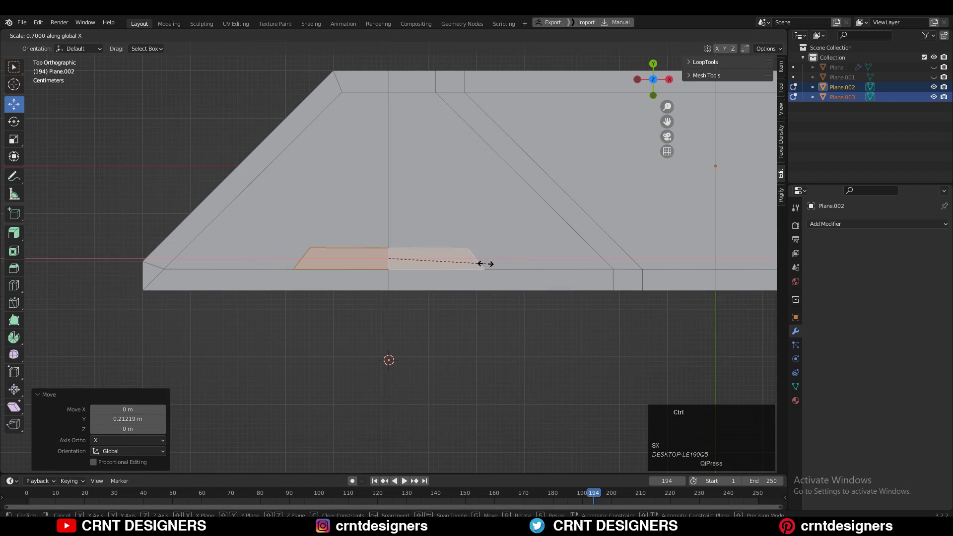
{"action": "left_click", "coordinate": [485, 263]}
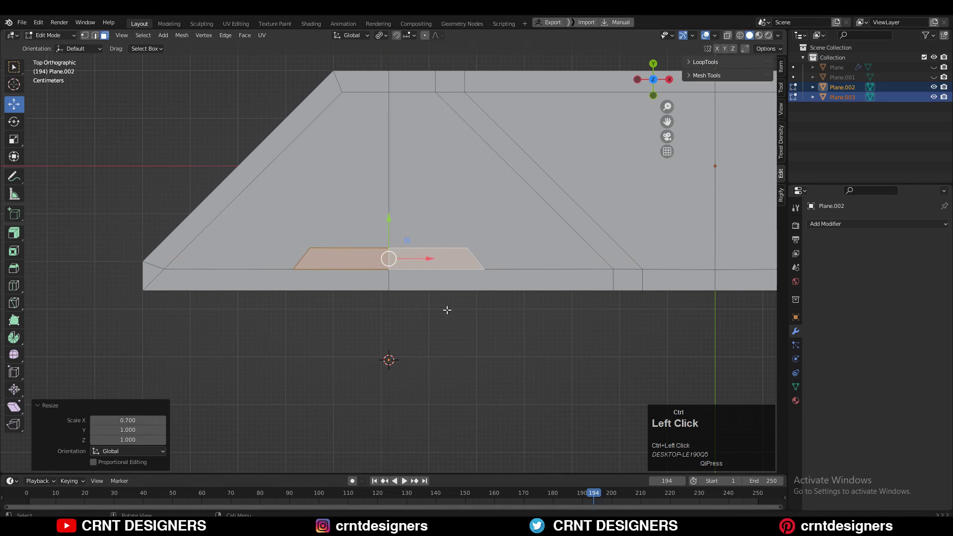
Nudge the strip slightly along Y onto the lower border's inner edge and return to Object Mode
{"action": "scroll", "coordinate": [462, 357], "scroll_direction": "up", "scroll_amount": 2}
{"action": "scroll", "coordinate": [436, 364], "scroll_direction": "up", "scroll_amount": 6}
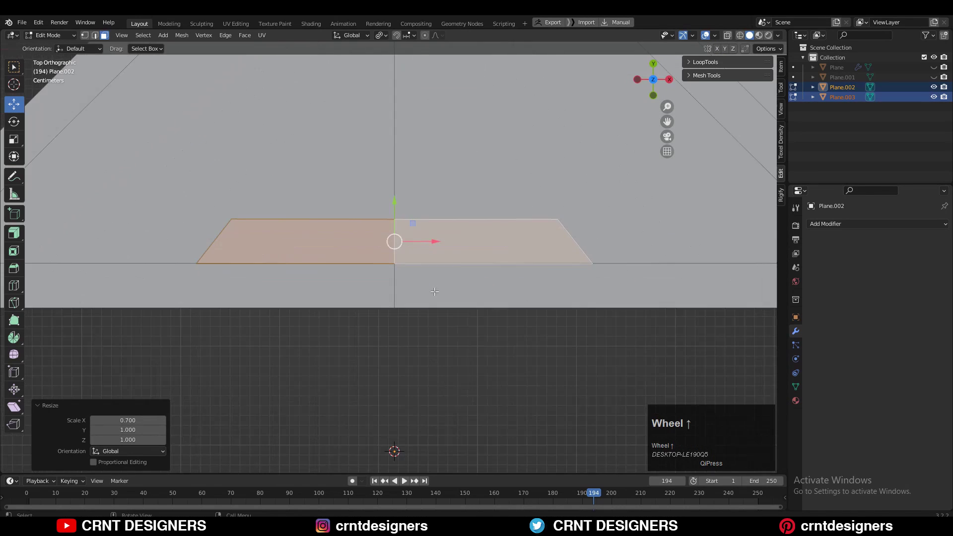
{"action": "left_click_drag", "start_coordinate": [392, 170], "coordinate": [392, 172]}
{"action": "scroll", "coordinate": [467, 321], "scroll_direction": "down", "scroll_amount": 4}
{"action": "scroll", "coordinate": [468, 322], "scroll_direction": "down", "scroll_amount": 2}
{"action": "key", "text": "Tab"}
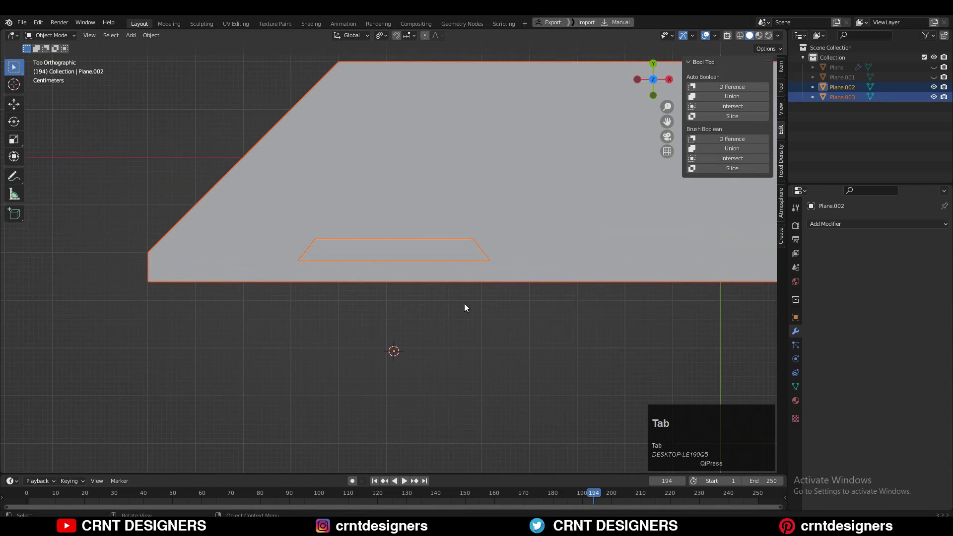
Union the trapezoid strip with the panel as a brush boolean and apply the boolean modifier
{"action": "left_click", "coordinate": [461, 273], "text": "shift"}
{"action": "left_click", "coordinate": [763, 150]}
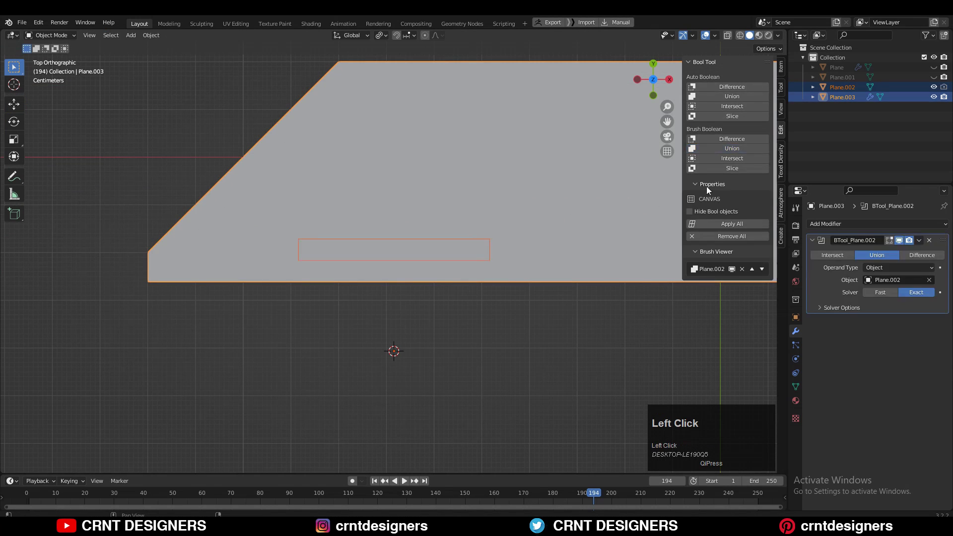
{"action": "left_click", "coordinate": [920, 241]}
{"action": "left_click", "coordinate": [893, 253]}
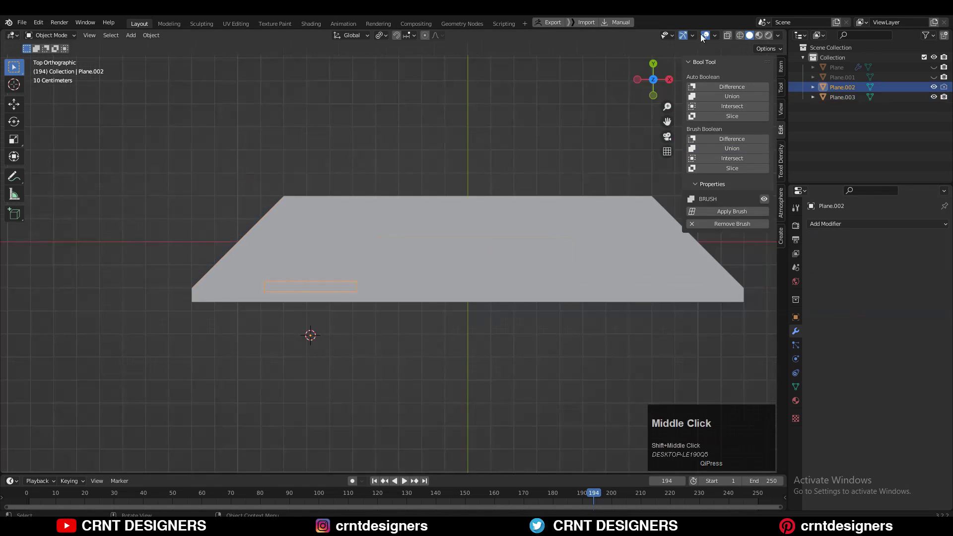
Turn on the wireframe overlay and duplicate the trapezoid strip in place
{"action": "left_click", "coordinate": [714, 35]}
{"action": "left_click", "coordinate": [659, 203]}
{"action": "scroll", "coordinate": [327, 297], "scroll_direction": "up", "scroll_amount": 3}
{"action": "key", "text": "shift+d"}
{"action": "right_click", "coordinate": [242, 294]}
Reset the 3D cursor to the world origin and snap the duplicated strip to it
{"action": "left_click", "coordinate": [14, 103]}
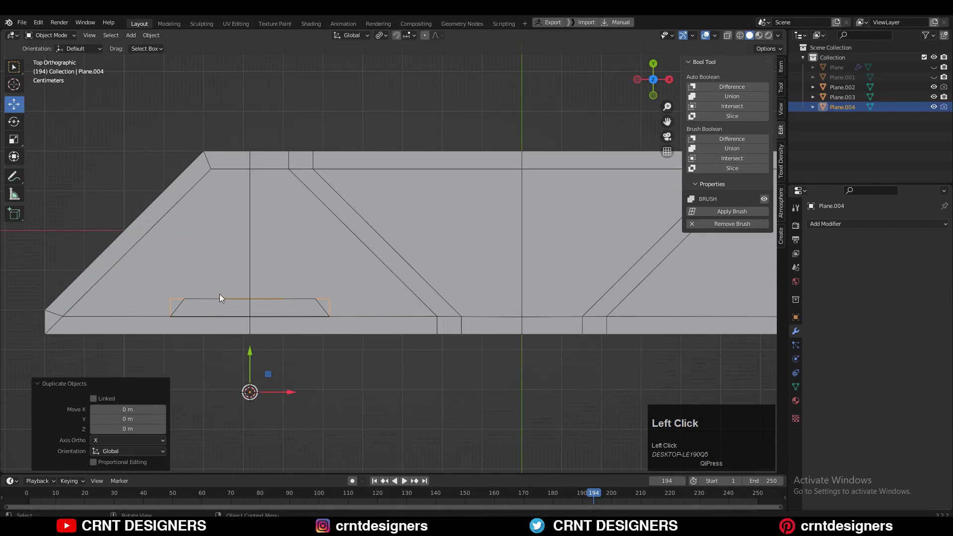
{"action": "left_click_drag", "start_coordinate": [253, 354], "coordinate": [291, 207]}
{"action": "left_click_drag", "start_coordinate": [290, 245], "coordinate": [561, 224], "text": "ctrl"}
{"action": "key", "text": "shift+s"}
{"action": "left_click", "coordinate": [499, 266]}
{"action": "key", "text": "shift+s"}
{"action": "left_click", "coordinate": [546, 162]}
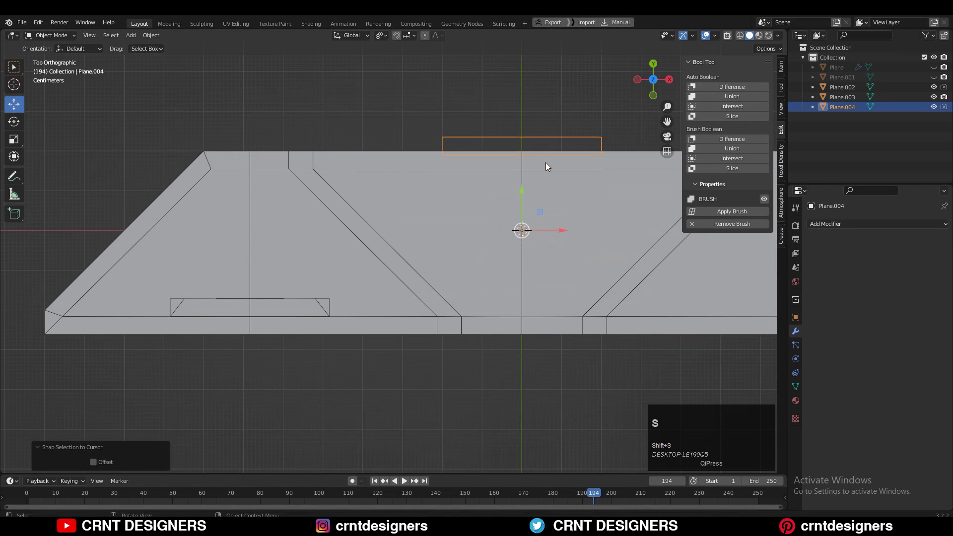
Turn the duplicated strip upside down and align it along Y under the centre of the upper border
{"action": "left_click_drag", "start_coordinate": [524, 193], "coordinate": [521, 50]}
{"action": "key", "text": "r"}
{"action": "left_click", "coordinate": [296, 467], "text": "ctrl"}
{"action": "key", "text": "Tab"}
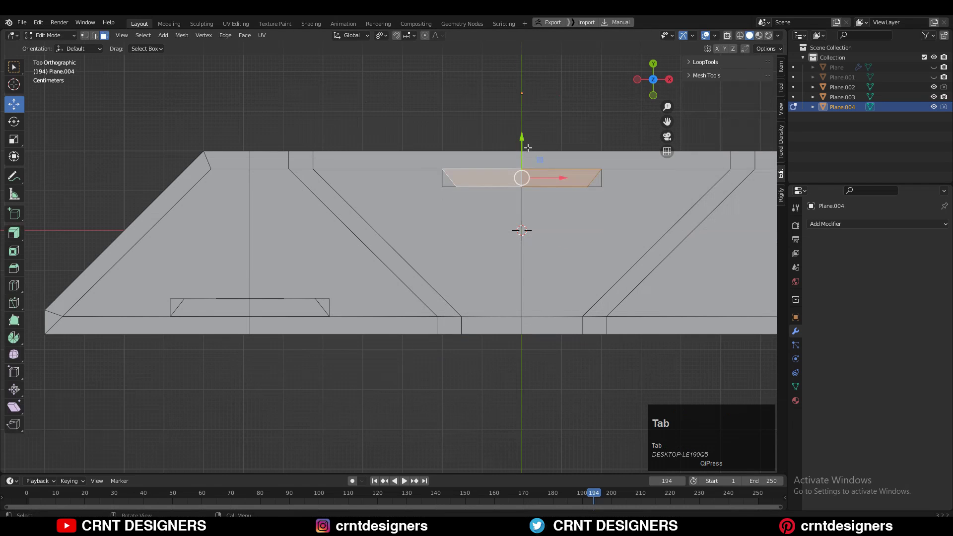
{"action": "key", "text": "Tab"}
Union the upper duplicated strip with the panel as a brush boolean and apply its modifier
{"action": "left_click", "coordinate": [608, 191], "text": "shift"}
{"action": "left_click", "coordinate": [726, 149]}
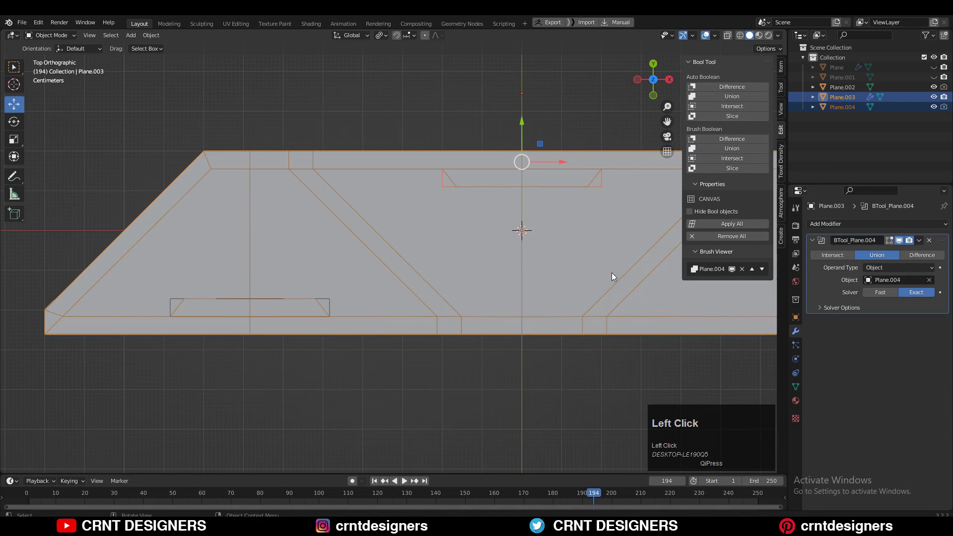
{"action": "left_click", "coordinate": [918, 240]}
{"action": "left_click", "coordinate": [869, 251]}
Delete the two leftover boolean brush strips at the upper and lower borders
{"action": "left_click", "coordinate": [599, 183]}
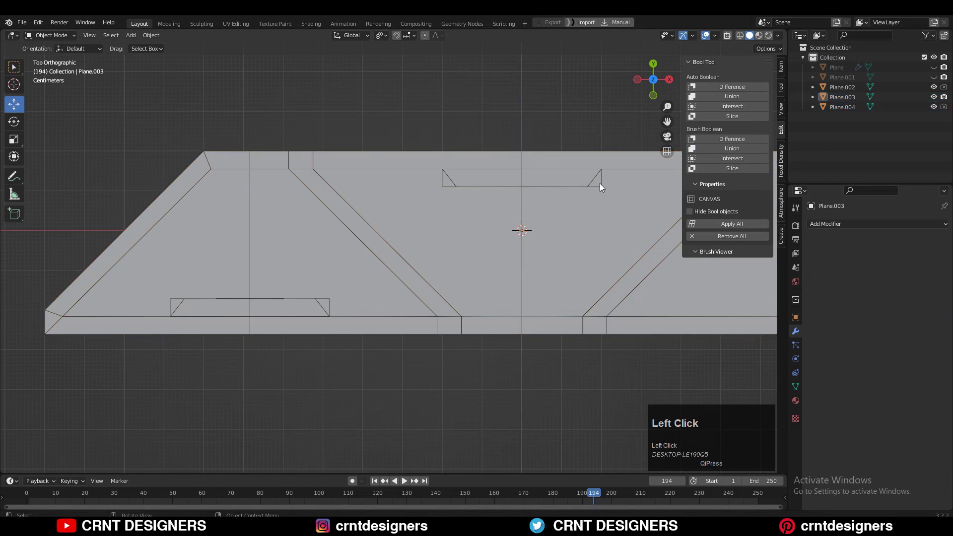
{"action": "key", "text": "x"}
{"action": "left_click", "coordinate": [600, 184]}
{"action": "left_click", "coordinate": [326, 305]}
{"action": "key", "text": "x"}
{"action": "left_click", "coordinate": [327, 302]}
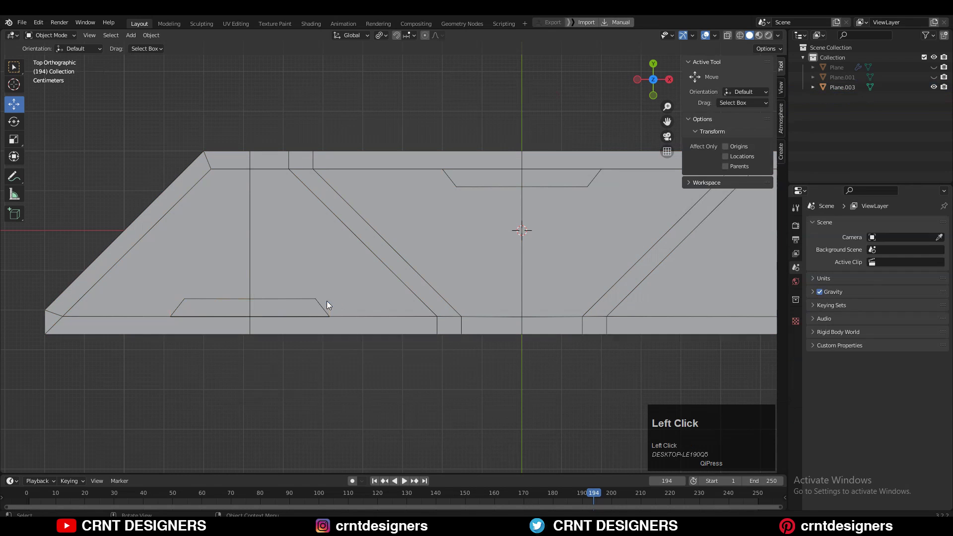
Edit the panel mesh and merge the stray vertex beside the lower left insert's left corner into that corner
{"action": "left_click", "coordinate": [499, 296]}
{"action": "key", "text": "Tab"}
{"action": "middle_click_drag", "start_coordinate": [500, 296], "coordinate": [675, 233], "text": "shift"}
{"action": "scroll", "coordinate": [576, 274], "scroll_direction": "up", "scroll_amount": 8}
{"action": "key", "text": "1"}
{"action": "left_click", "coordinate": [142, 241]}
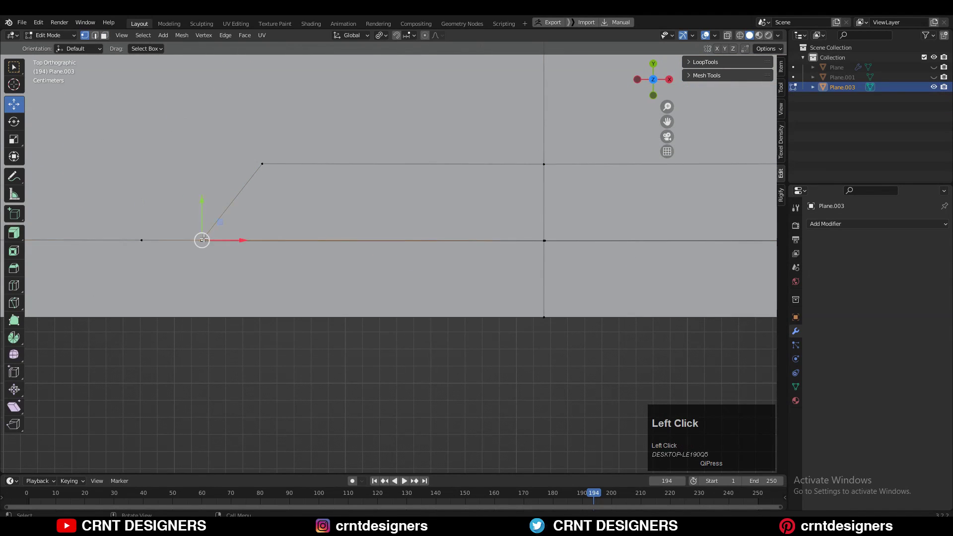
{"action": "key", "text": "m"}
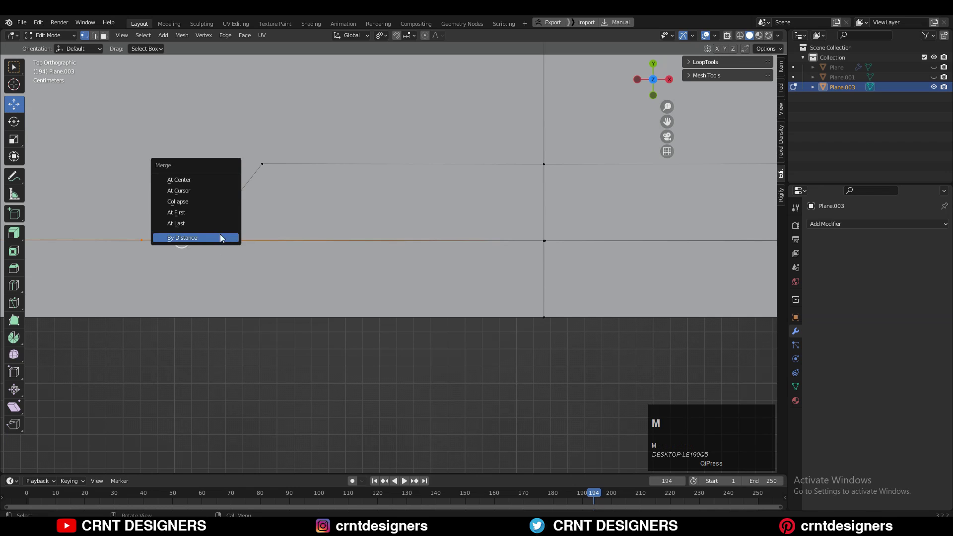
{"action": "left_click", "coordinate": [228, 246]}
{"action": "left_click", "coordinate": [353, 287]}
Merge the stray vertex beside the lower left insert's right corner into that corner
{"action": "scroll", "coordinate": [575, 278], "scroll_direction": "down", "scroll_amount": 3}
{"action": "middle_click_drag", "start_coordinate": [576, 278], "coordinate": [351, 286], "text": "shift"}
{"action": "scroll", "coordinate": [548, 259], "scroll_direction": "up", "scroll_amount": 2}
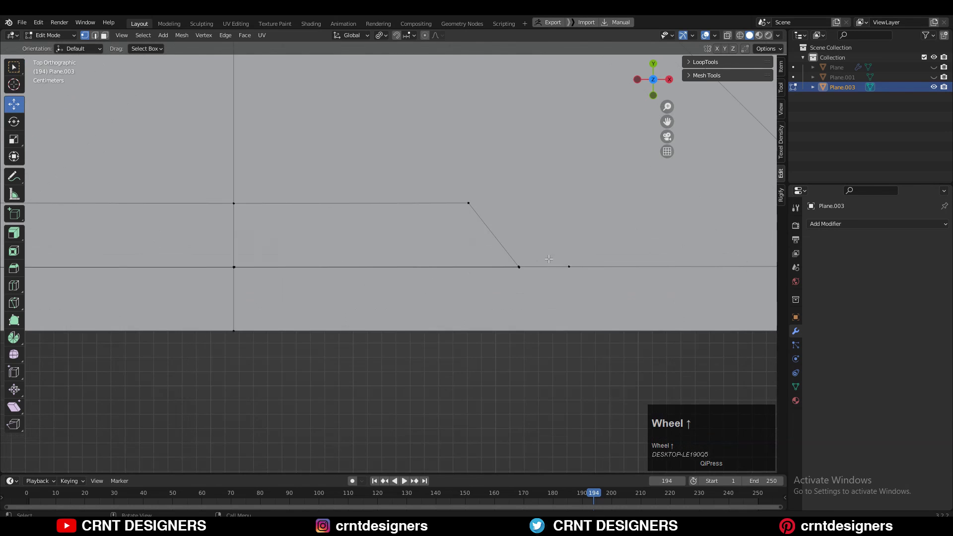
{"action": "key", "text": "m"}
{"action": "left_click", "coordinate": [521, 272]}
Merge the entire panel mesh's overlapping vertices by distance and clear the selection
{"action": "scroll", "coordinate": [521, 272], "scroll_direction": "down", "scroll_amount": 2}
{"action": "key", "text": "a"}
{"action": "scroll", "coordinate": [458, 240], "scroll_direction": "down", "scroll_amount": 2}
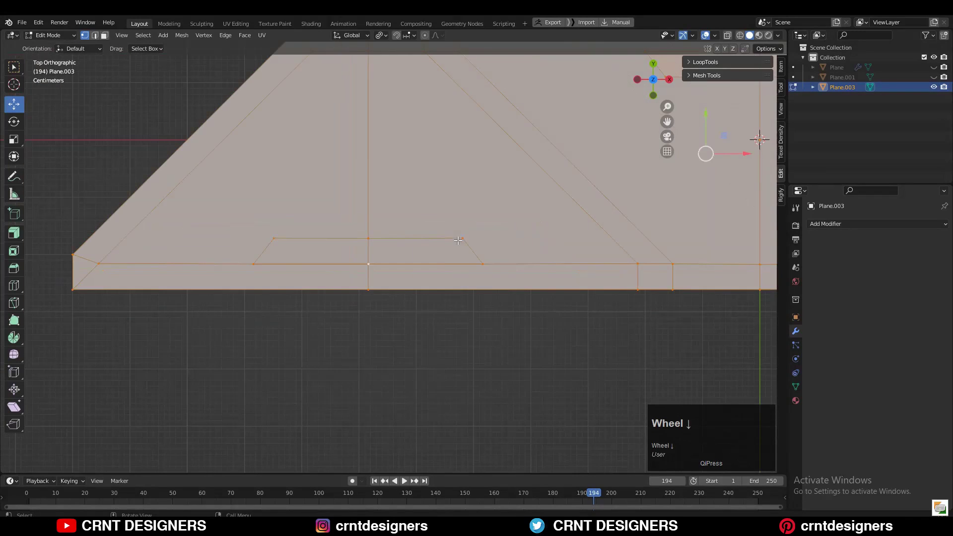
{"action": "key", "text": "m"}
{"action": "left_click", "coordinate": [458, 252]}
{"action": "left_click", "coordinate": [482, 363]}
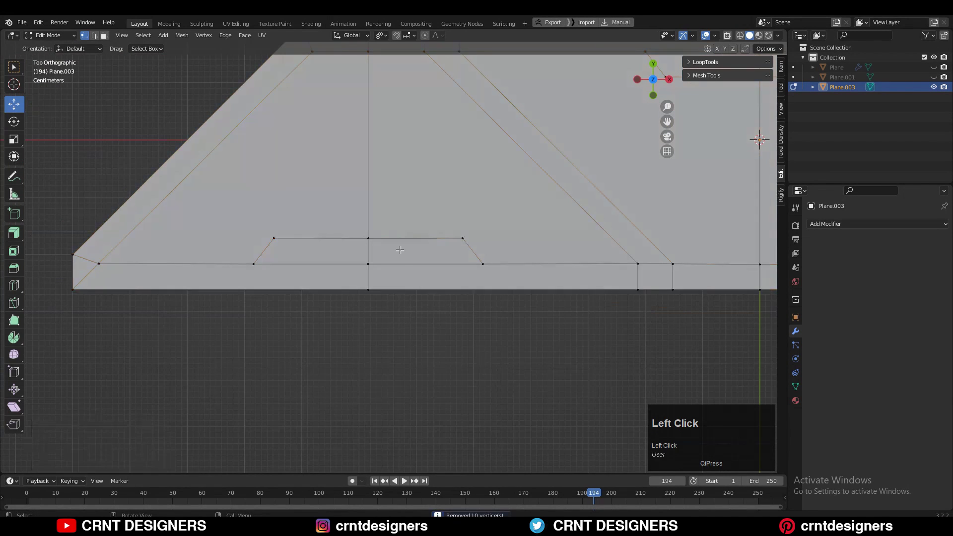
Symmetrize the panel mesh from -X to +X to mirror the lower insert
{"action": "scroll", "coordinate": [652, 200], "scroll_direction": "down", "scroll_amount": 4}
{"action": "middle_click_drag", "start_coordinate": [652, 201], "coordinate": [472, 326], "text": "shift"}
{"action": "scroll", "coordinate": [590, 271], "scroll_direction": "up", "scroll_amount": 3}
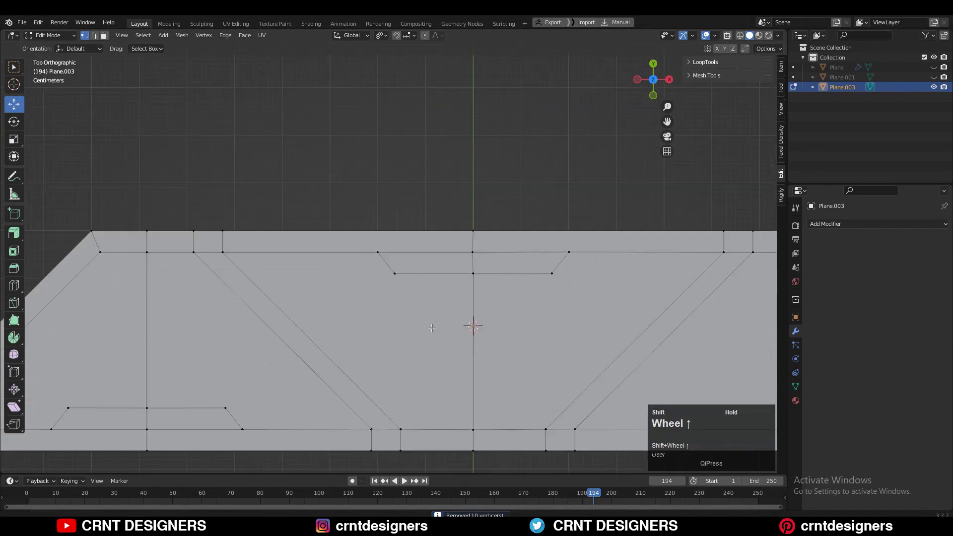
{"action": "scroll", "coordinate": [455, 292], "scroll_direction": "up", "scroll_amount": 2}
{"action": "left_click", "coordinate": [197, 35]}
{"action": "left_click", "coordinate": [214, 189]}
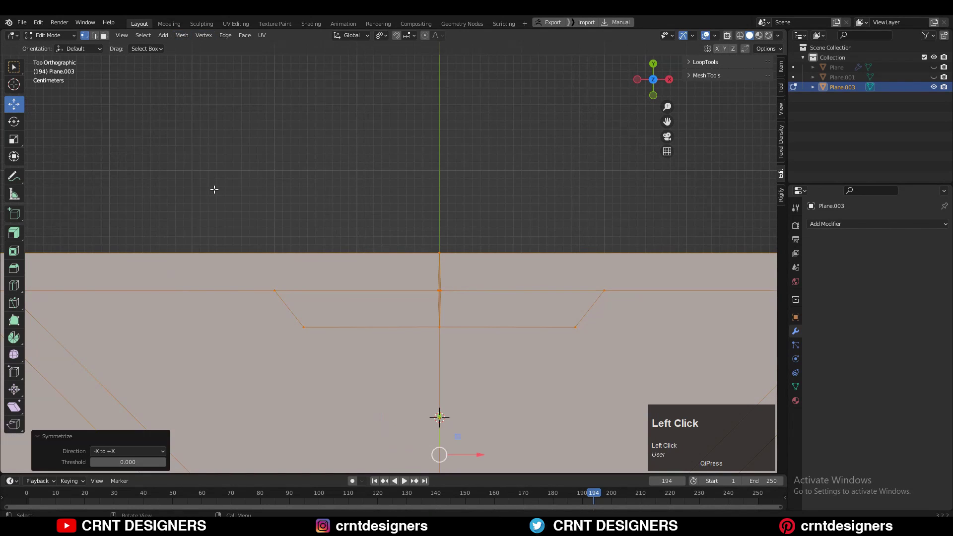
Dissolve the selected centre edges running through the upper border and its trapezoid insert
{"action": "key", "text": "2"}
{"action": "left_click", "coordinate": [444, 297], "text": "alt"}
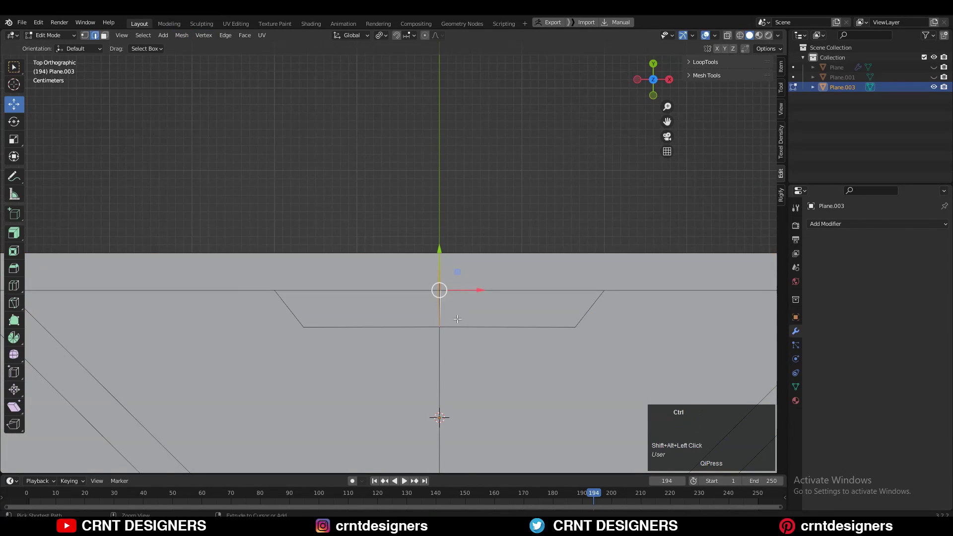
{"action": "key", "text": "ctrl+x"}
{"action": "middle_click_drag", "start_coordinate": [457, 319], "coordinate": [457, 436], "text": "ctrl"}
{"action": "left_click", "coordinate": [489, 255]}
Delete the large inner faces between the border, the diagonal braces and the trapezoid inserts
{"action": "scroll", "coordinate": [446, 298], "scroll_direction": "up", "scroll_amount": 2}
{"action": "scroll", "coordinate": [446, 297], "scroll_direction": "down", "scroll_amount": 5}
{"action": "scroll", "coordinate": [437, 347], "scroll_direction": "up", "scroll_amount": 1}
{"action": "middle_click_drag", "start_coordinate": [436, 349], "coordinate": [471, 233], "text": "shift"}
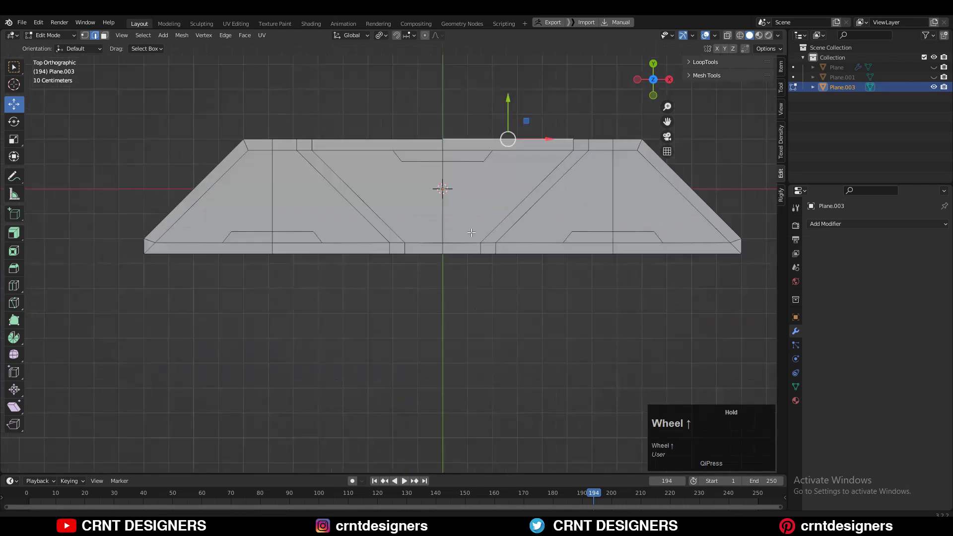
{"action": "scroll", "coordinate": [390, 261], "scroll_direction": "up", "scroll_amount": 3}
{"action": "middle_click_drag", "start_coordinate": [320, 264], "coordinate": [381, 317], "text": "shift"}
{"action": "key", "text": "3"}
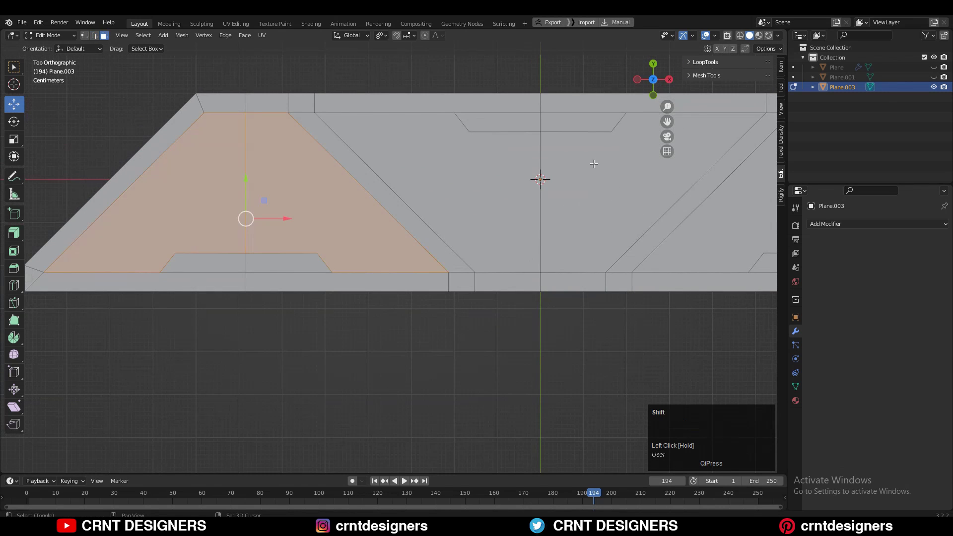
{"action": "middle_click_drag", "start_coordinate": [662, 235], "coordinate": [632, 213], "text": "shift"}
{"action": "left_click", "coordinate": [608, 238], "text": "shift"}
{"action": "key", "text": "x"}
{"action": "left_click", "coordinate": [608, 238]}
Knife-cut vertical edges across the borders at the corners of the lower left and upper trapezoid inserts
{"action": "scroll", "coordinate": [588, 235], "scroll_direction": "down", "scroll_amount": 4}
{"action": "scroll", "coordinate": [432, 215], "scroll_direction": "up", "scroll_amount": 7}
{"action": "key", "text": "1"}
{"action": "key", "text": "k"}
{"action": "left_click", "coordinate": [338, 203]}
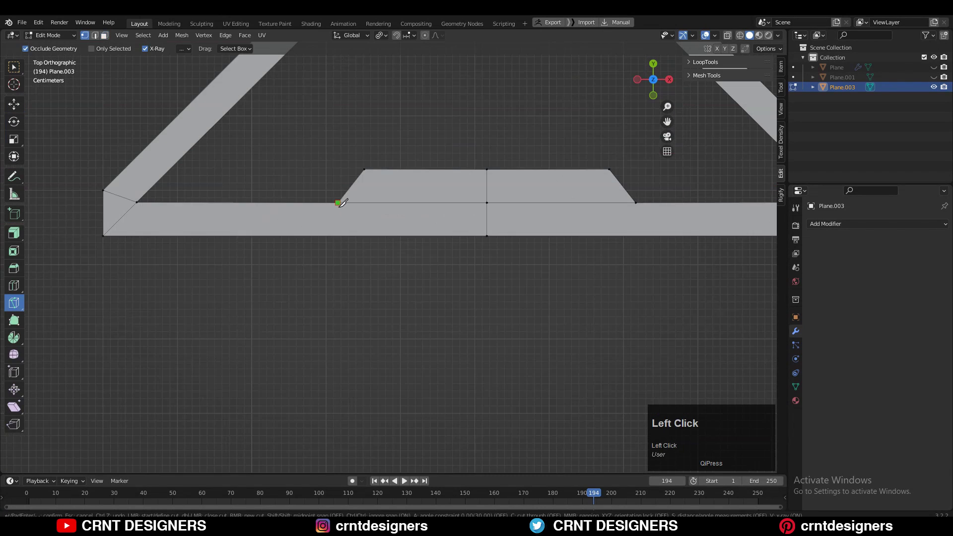
{"action": "scroll", "coordinate": [642, 279], "scroll_direction": "down", "scroll_amount": 5}
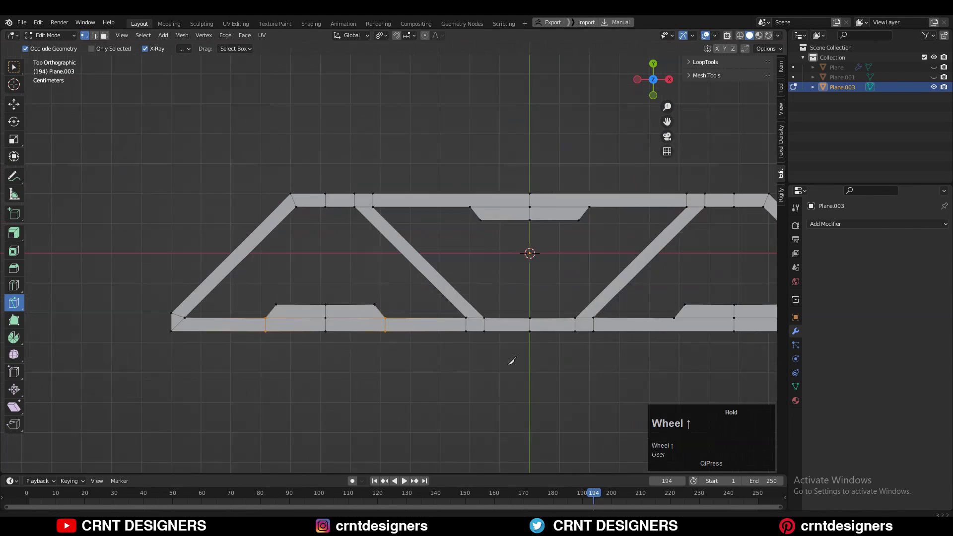
{"action": "scroll", "coordinate": [510, 362], "scroll_direction": "up", "scroll_amount": 3}
{"action": "key", "text": "Return"}
Symmetrize the whole frame mesh to mirror the new border cuts
{"action": "scroll", "coordinate": [556, 100], "scroll_direction": "down", "scroll_amount": 4}
{"action": "key", "text": "a"}
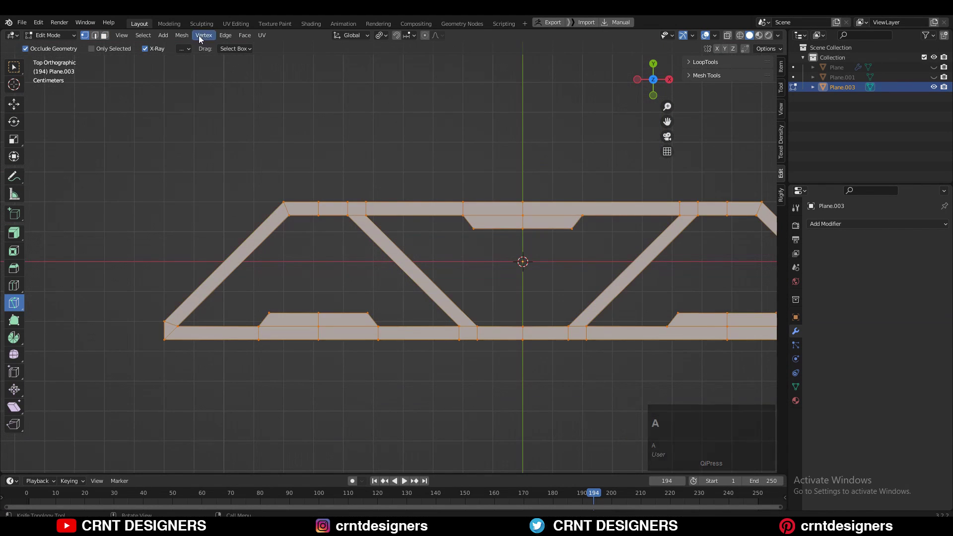
{"action": "left_click", "coordinate": [183, 36]}
{"action": "left_click", "coordinate": [200, 187]}
Apply the frame object's transforms in Object Mode and reopen its mesh for editing
{"action": "middle_click_drag", "start_coordinate": [342, 279], "coordinate": [383, 213], "text": "shift"}
{"action": "key", "text": "Tab"}
{"action": "scroll", "coordinate": [383, 212], "scroll_direction": "up", "scroll_amount": 3}
{"action": "key", "text": "Tab"}
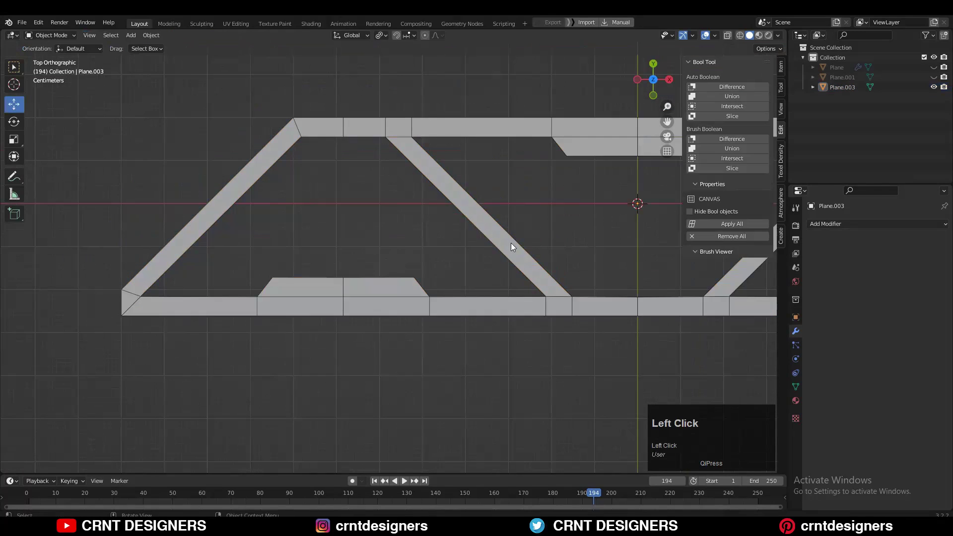
{"action": "left_click", "coordinate": [511, 242]}
{"action": "key", "text": "ctrl+a"}
{"action": "left_click", "coordinate": [511, 242]}
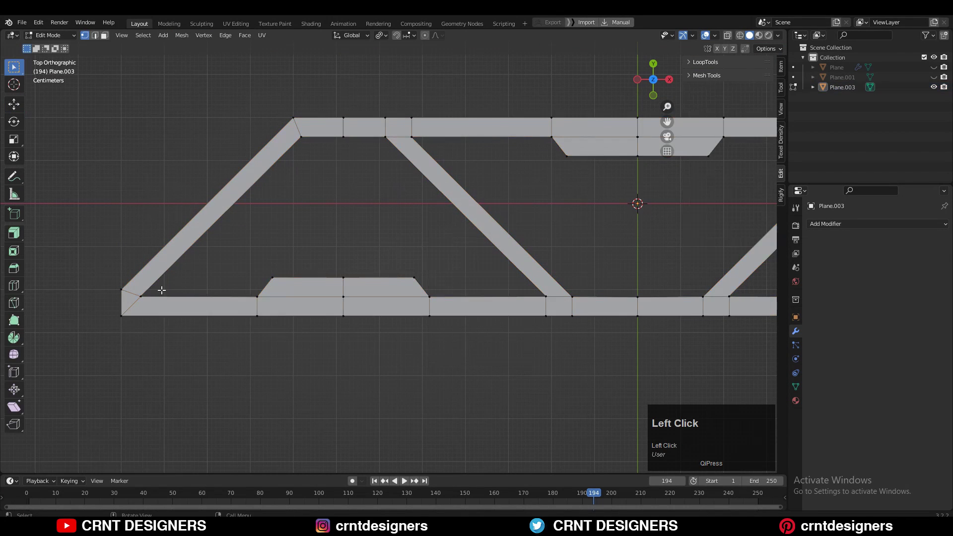
Bevel the vertices at the lower left inner corner and three diagonal brace junctions by about 0.058 m
{"action": "left_click", "coordinate": [144, 295]}
{"action": "left_click", "coordinate": [545, 296], "text": "shift"}
{"action": "left_click", "coordinate": [411, 137], "text": "shift"}
{"action": "middle_click_drag", "start_coordinate": [542, 192], "coordinate": [340, 205], "text": "shift"}
{"action": "left_click", "coordinate": [662, 150], "text": "shift"}
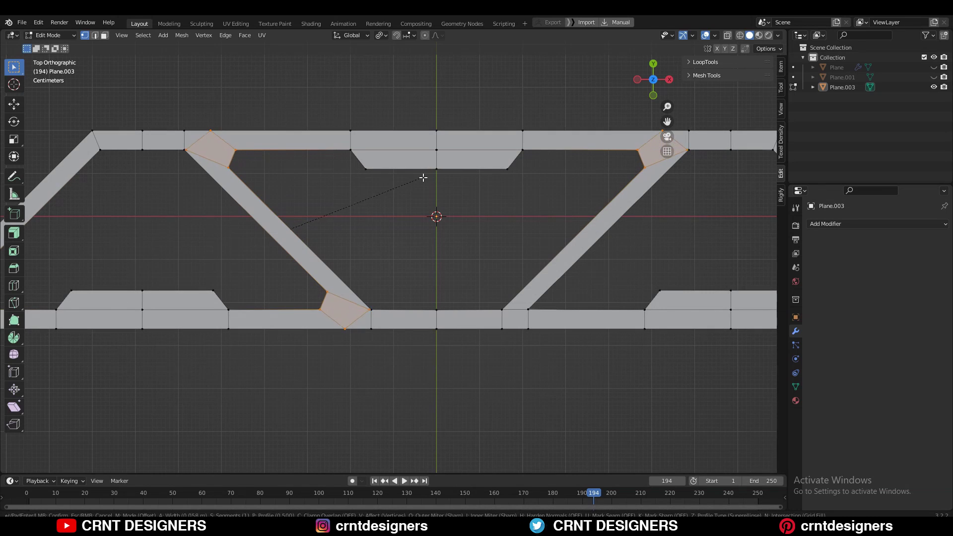
{"action": "left_click", "coordinate": [424, 176]}
Select all the bevelled frame geometry and merge its vertices by distance at 0.0101 m
{"action": "scroll", "coordinate": [514, 241], "scroll_direction": "down", "scroll_amount": 4}
{"action": "left_click", "coordinate": [513, 242]}
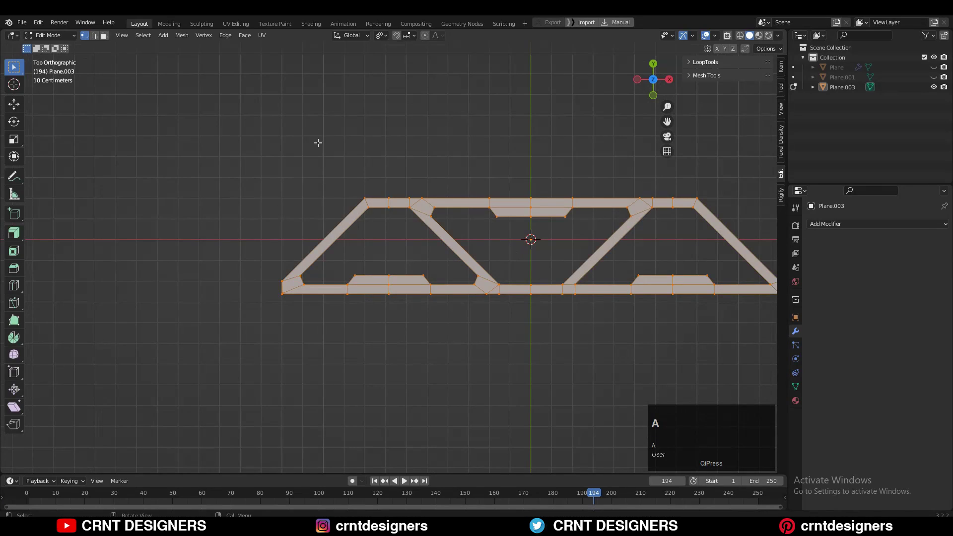
{"action": "left_click", "coordinate": [178, 36]}
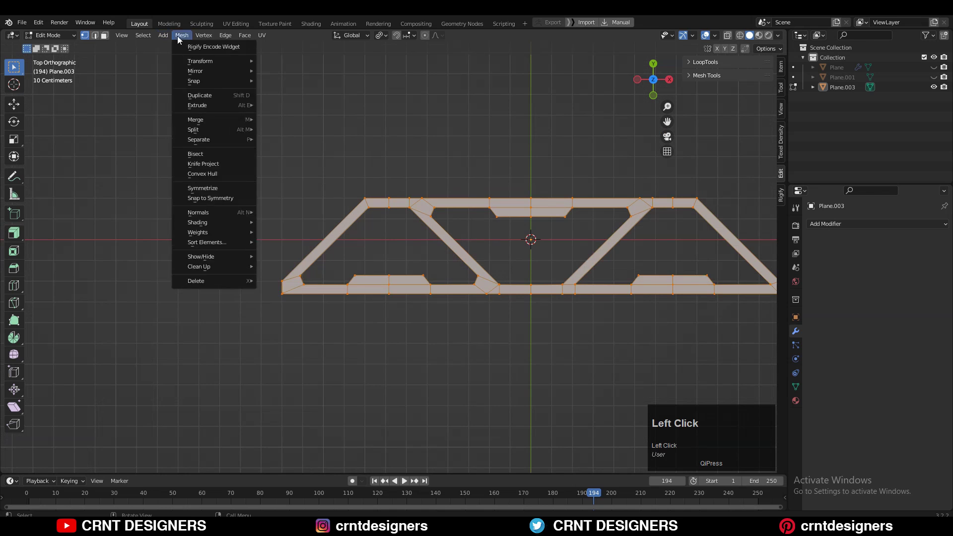
{"action": "key", "text": "m"}
{"action": "left_click", "coordinate": [539, 179]}
{"action": "scroll", "coordinate": [319, 300], "scroll_direction": "up", "scroll_amount": 3}
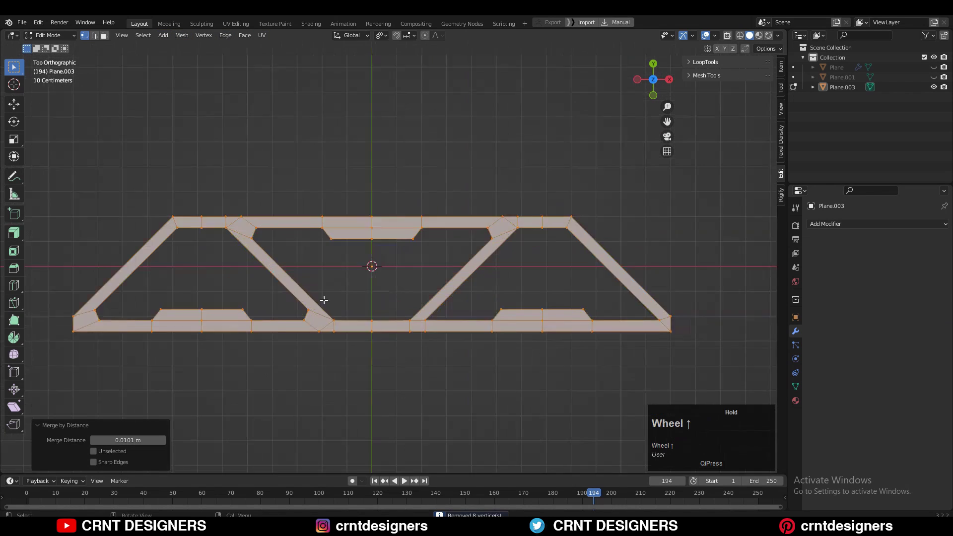
Knife-cut the upper left brace junction horizontally, along the border's inner edge and across the brace at the junction's lower corner
{"action": "left_click", "coordinate": [266, 302]}
{"action": "scroll", "coordinate": [338, 276], "scroll_direction": "up", "scroll_amount": 5}
{"action": "scroll", "coordinate": [334, 300], "scroll_direction": "down", "scroll_amount": 1}
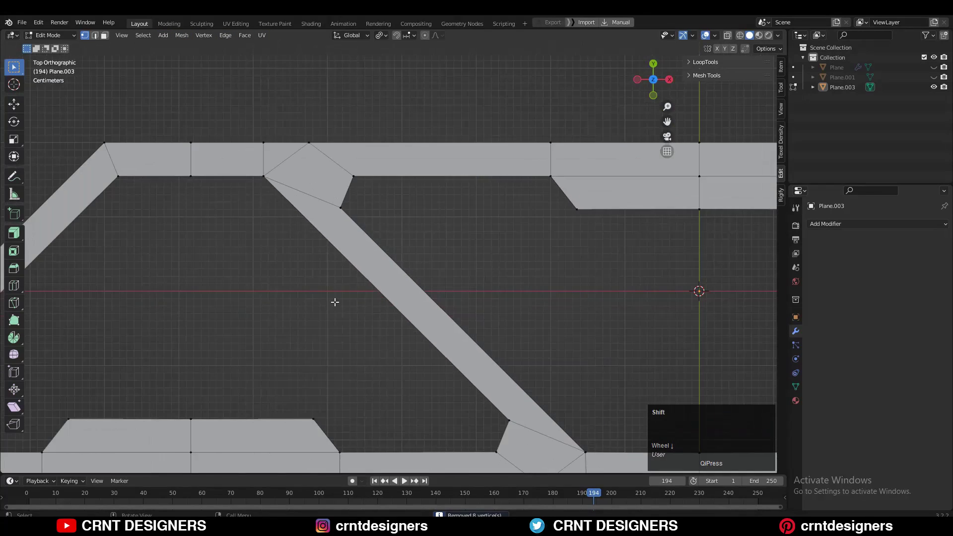
{"action": "middle_click_drag", "start_coordinate": [334, 300], "coordinate": [629, 97], "text": "shift"}
{"action": "left_click", "coordinate": [14, 303]}
{"action": "scroll", "coordinate": [447, 302], "scroll_direction": "down", "scroll_amount": 2}
{"action": "middle_click_drag", "start_coordinate": [447, 302], "coordinate": [429, 420], "text": "shift"}
{"action": "scroll", "coordinate": [429, 420], "scroll_direction": "up", "scroll_amount": 2}
{"action": "left_click", "coordinate": [521, 235]}
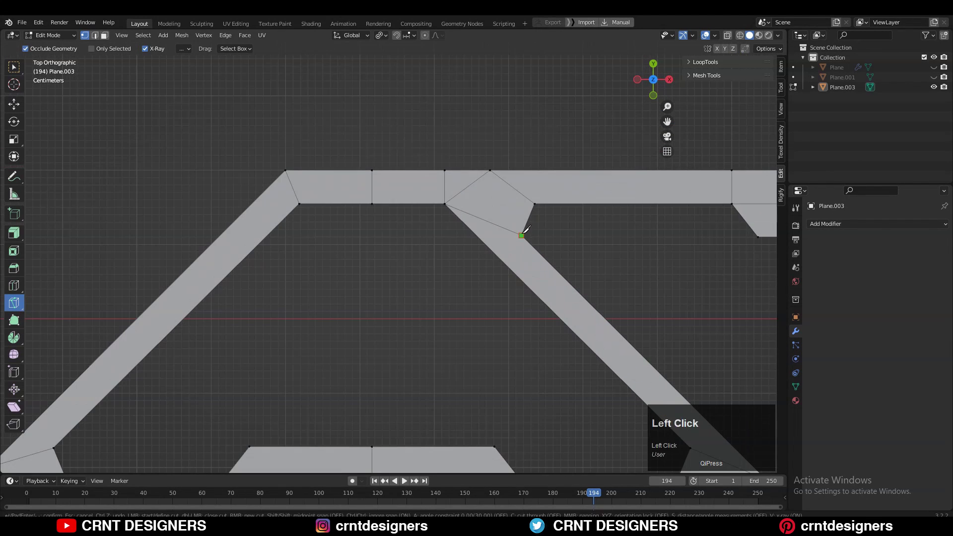
{"action": "left_click", "coordinate": [444, 203]}
{"action": "key", "text": "space"}
Make matching horizontal knife cuts at the lower end of the left diagonal brace, along the border edge and across the brace
{"action": "scroll", "coordinate": [451, 246], "scroll_direction": "down", "scroll_amount": 3}
{"action": "middle_click_drag", "start_coordinate": [451, 246], "coordinate": [318, 155], "text": "shift"}
{"action": "scroll", "coordinate": [318, 156], "scroll_direction": "up", "scroll_amount": 1}
{"action": "left_click", "coordinate": [429, 301]}
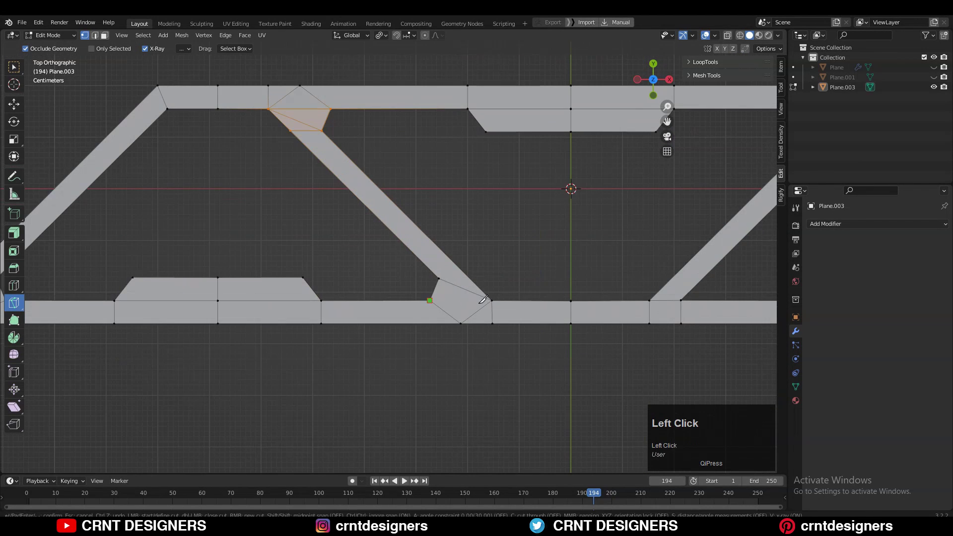
Dissolve the leftover slanted edges at both ends of the left diagonal brace, including the V-shaped edges in the borders
{"action": "key", "text": "2"}
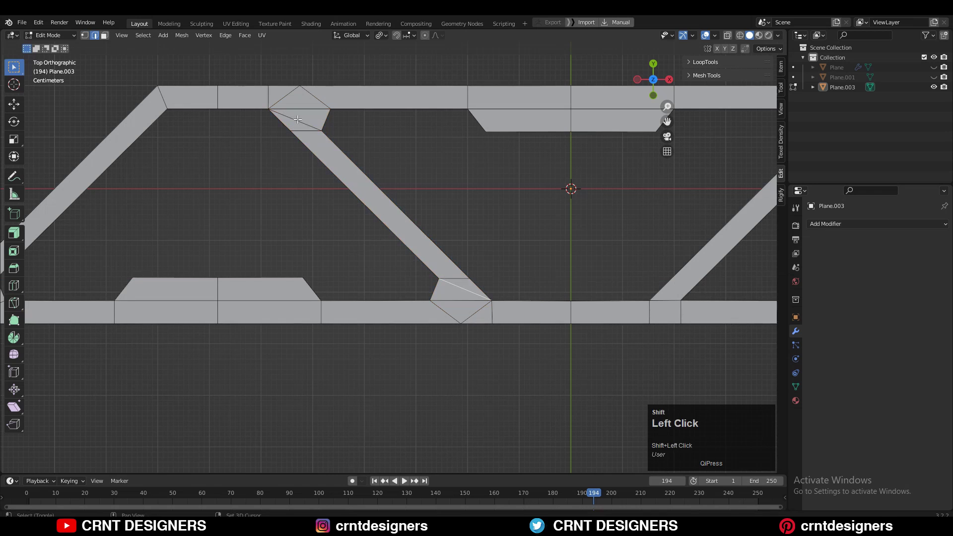
{"action": "left_click", "coordinate": [297, 120], "text": "shift"}
{"action": "middle_click_drag", "start_coordinate": [42, 211], "coordinate": [22, 289], "text": "shift"}
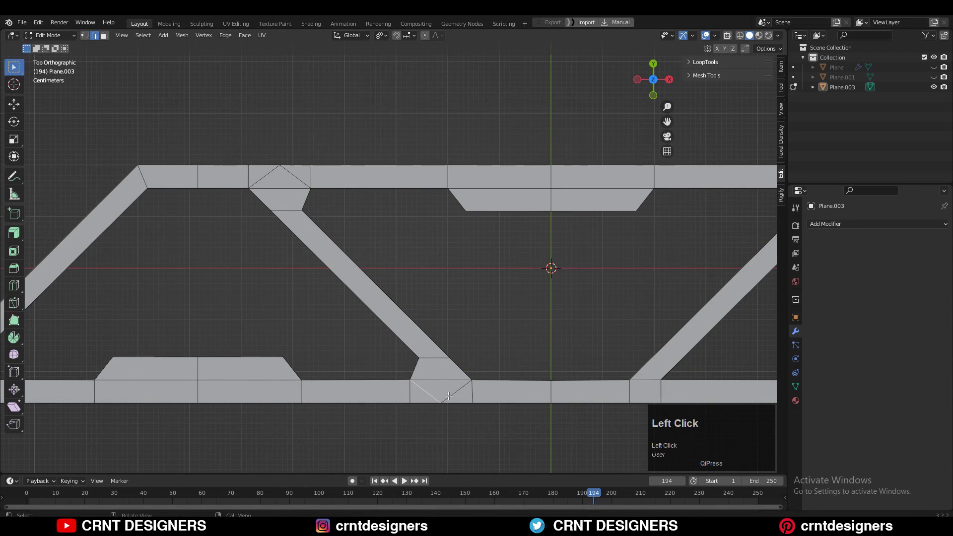
{"action": "left_click", "coordinate": [304, 181], "text": "ctrl"}
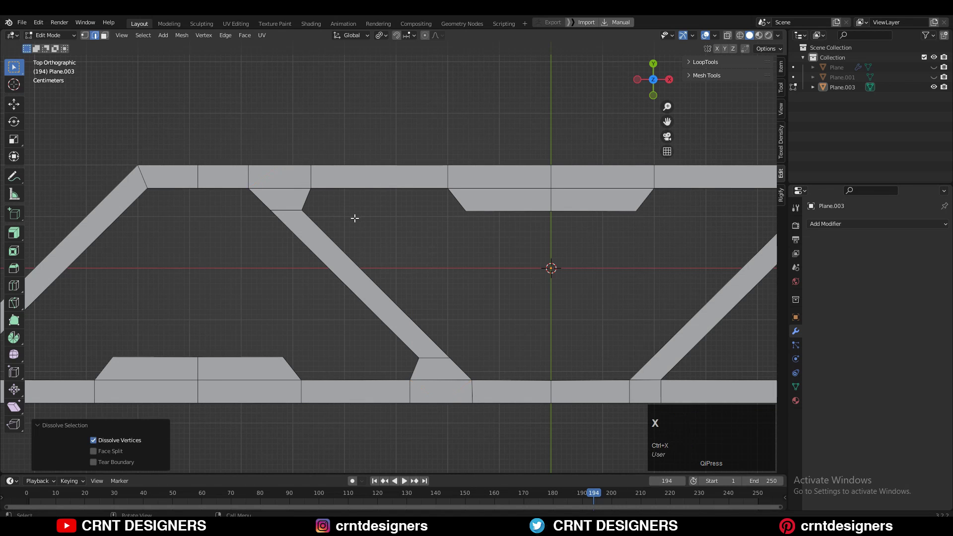
Select the whole frame mesh and symmetrize it to mirror the cleaned brace junctions
{"action": "key", "text": "3"}
{"action": "scroll", "coordinate": [463, 269], "scroll_direction": "down", "scroll_amount": 3}
{"action": "middle_click_drag", "start_coordinate": [463, 269], "coordinate": [382, 236], "text": "shift"}
{"action": "key", "text": "a"}
{"action": "left_click", "coordinate": [182, 35]}
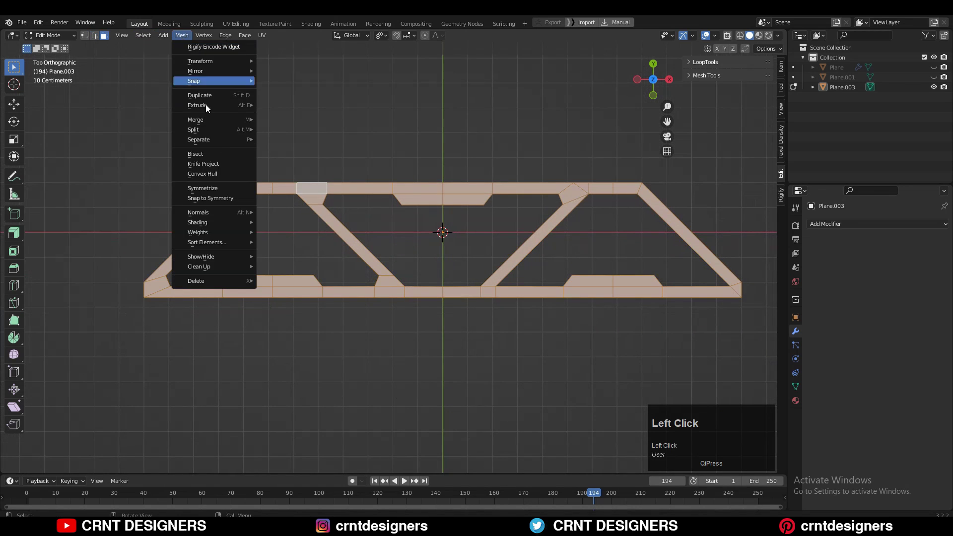
{"action": "left_click", "coordinate": [228, 189]}
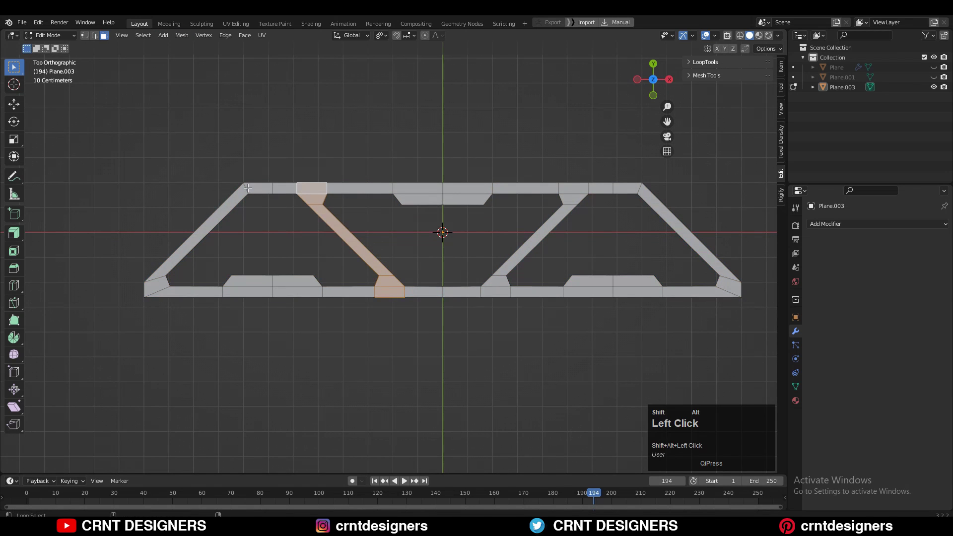
Inset all the frame faces slightly with Boundary and Offset Even enabled, and refine the inset thickness
{"action": "middle_click_drag", "start_coordinate": [292, 260], "coordinate": [515, 262]}
{"action": "scroll", "coordinate": [499, 255], "scroll_direction": "up", "scroll_amount": 3}
{"action": "key", "text": "i"}
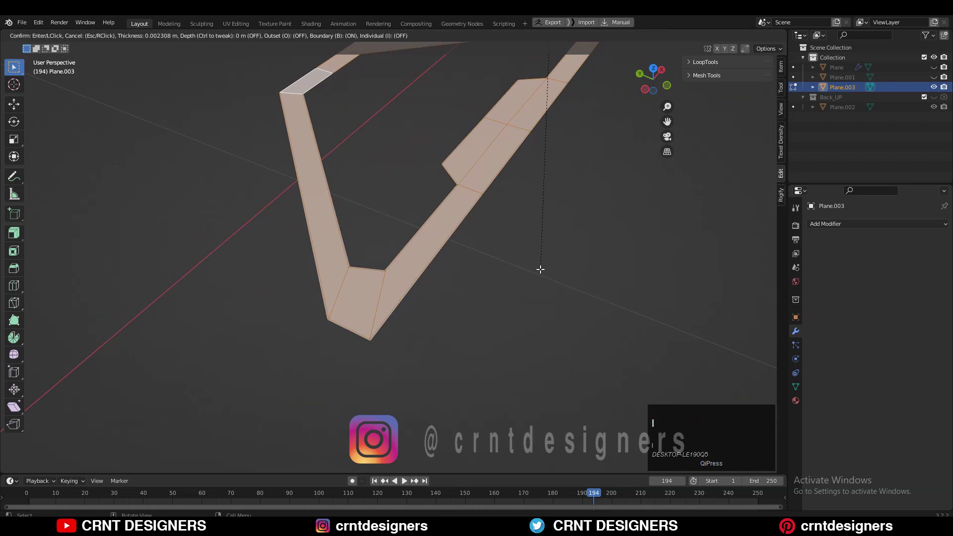
{"action": "left_click", "coordinate": [547, 294]}
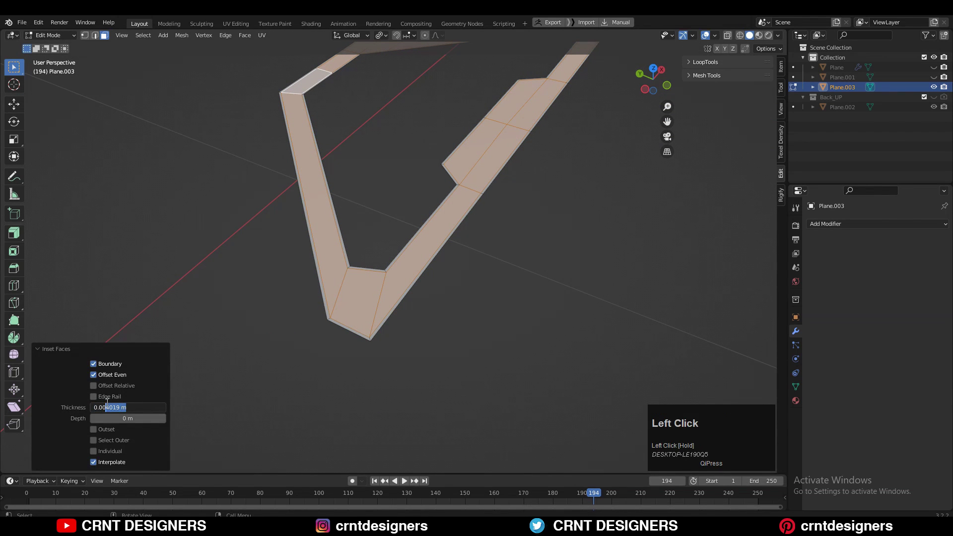
{"action": "key", "text": "Return"}
Extrude the frame faces along their normals to give the flat panel frame thickness
{"action": "middle_click_drag", "start_coordinate": [88, 415], "coordinate": [86, 197], "text": "shift"}
{"action": "middle_click_drag", "start_coordinate": [489, 106], "coordinate": [491, 156], "text": "shift"}
{"action": "key", "text": "e"}
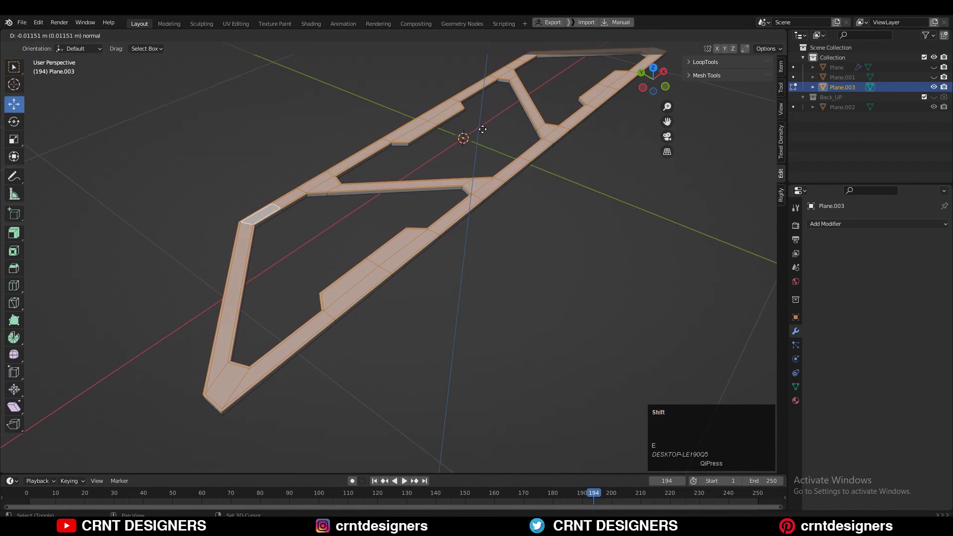
{"action": "left_click", "coordinate": [248, 315]}
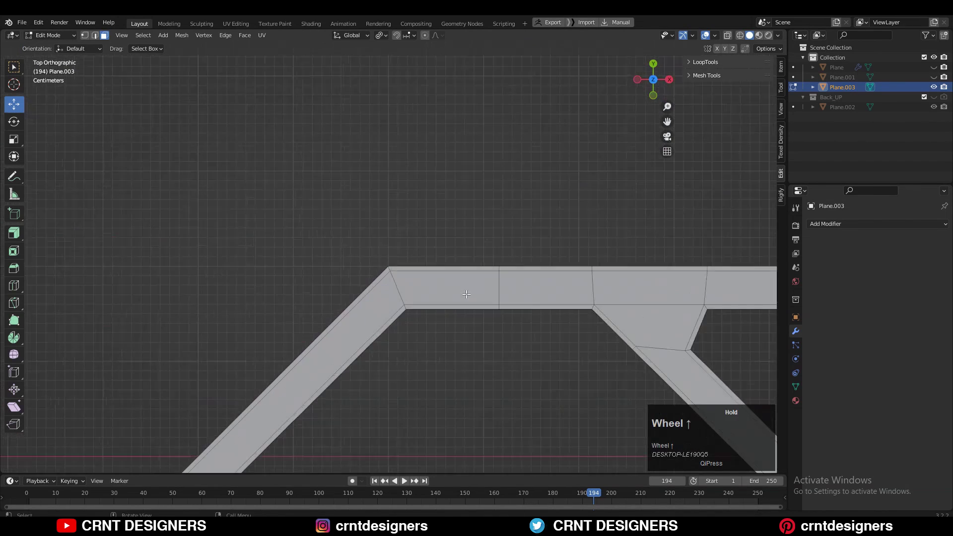
Add supporting loop cuts close to the mitre edges at the frame's upper left and lower left corners
{"action": "key", "text": "ctrl+r"}
{"action": "left_click", "coordinate": [404, 300]}
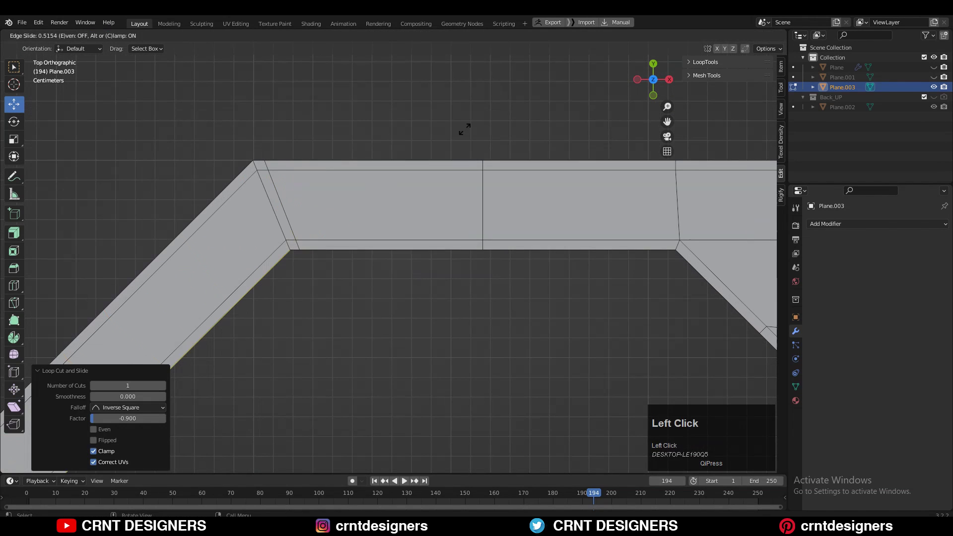
{"action": "key", "text": "shift"}
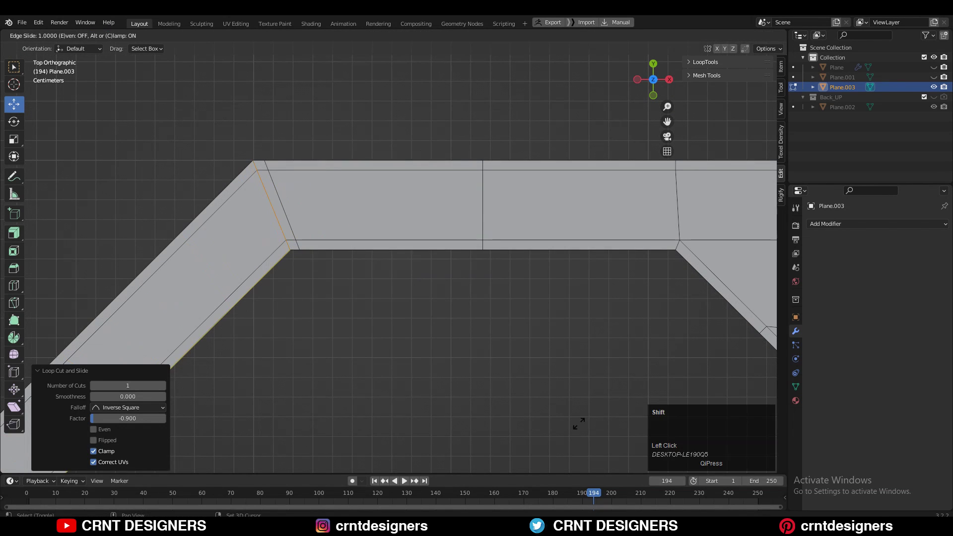
{"action": "scroll", "coordinate": [270, 270], "scroll_direction": "down", "scroll_amount": 2}
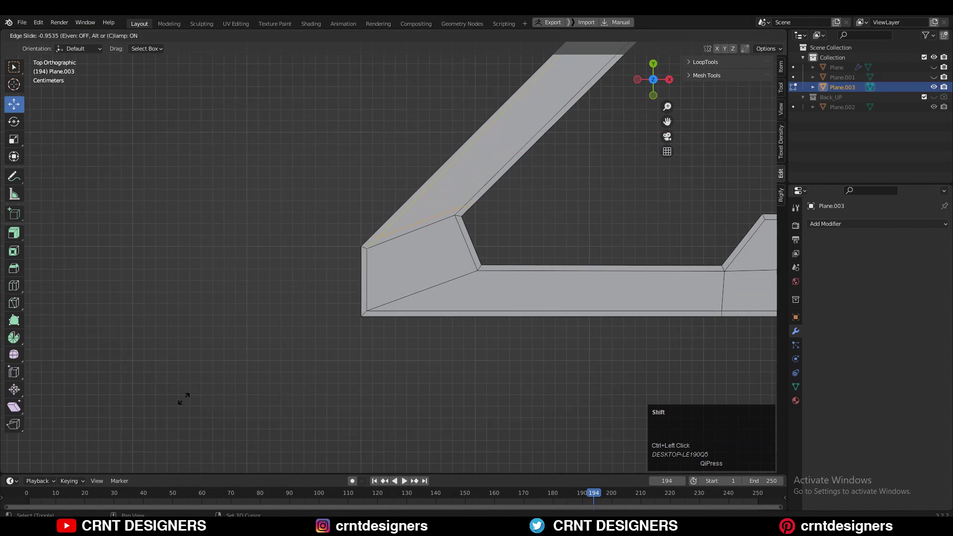
{"action": "scroll", "coordinate": [191, 395], "scroll_direction": "up", "scroll_amount": 2}
{"action": "key", "text": "g"}
{"action": "key", "text": "g"}
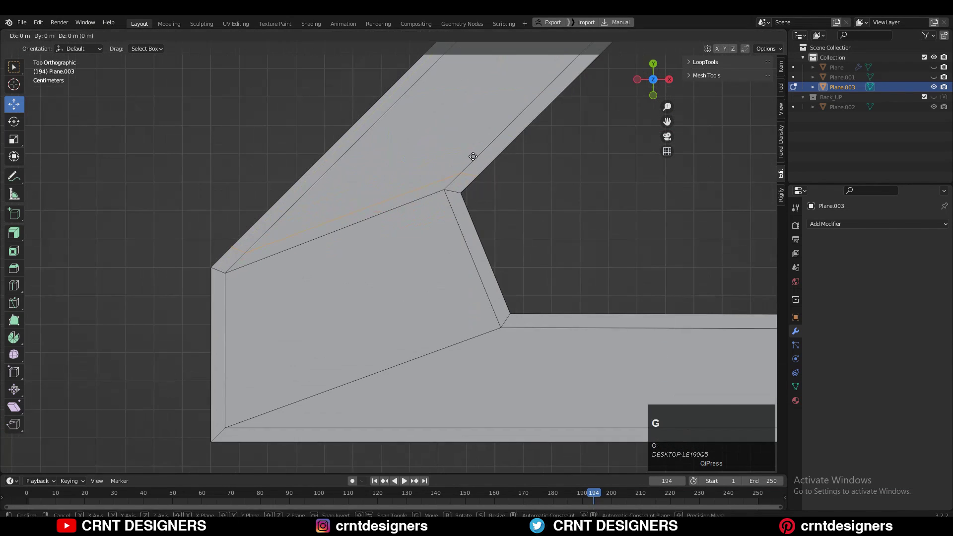
{"action": "left_click", "coordinate": [276, 356]}
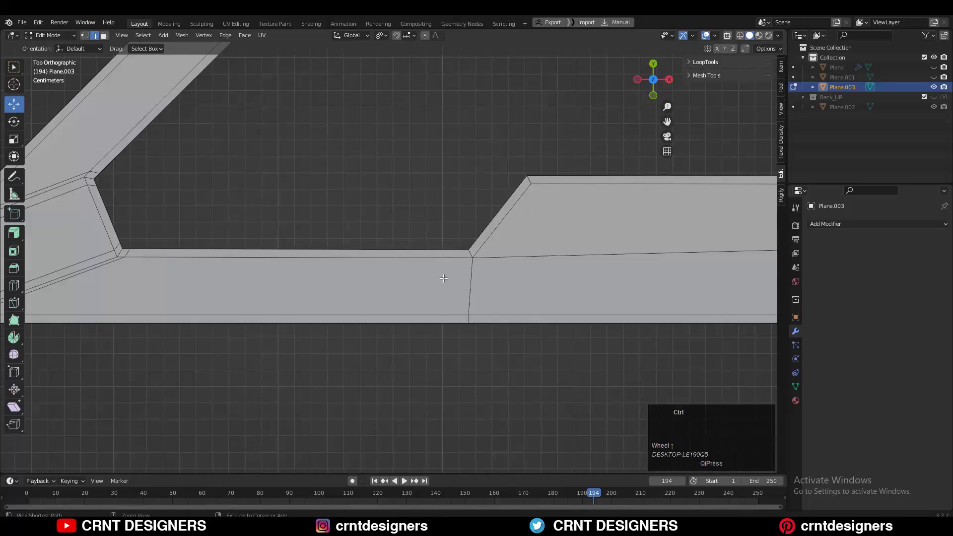
Add supporting loop cuts around the lower left trapezoid insert and at the lower brace junction
{"action": "key", "text": "ctrl+r"}
{"action": "left_click", "coordinate": [478, 251]}
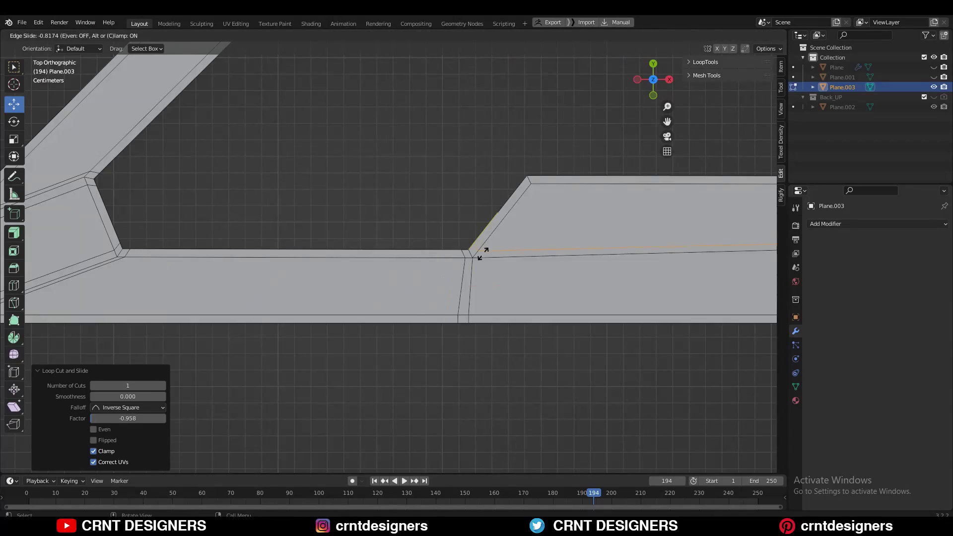
{"action": "scroll", "coordinate": [336, 220], "scroll_direction": "up", "scroll_amount": 1}
{"action": "left_click", "coordinate": [337, 220]}
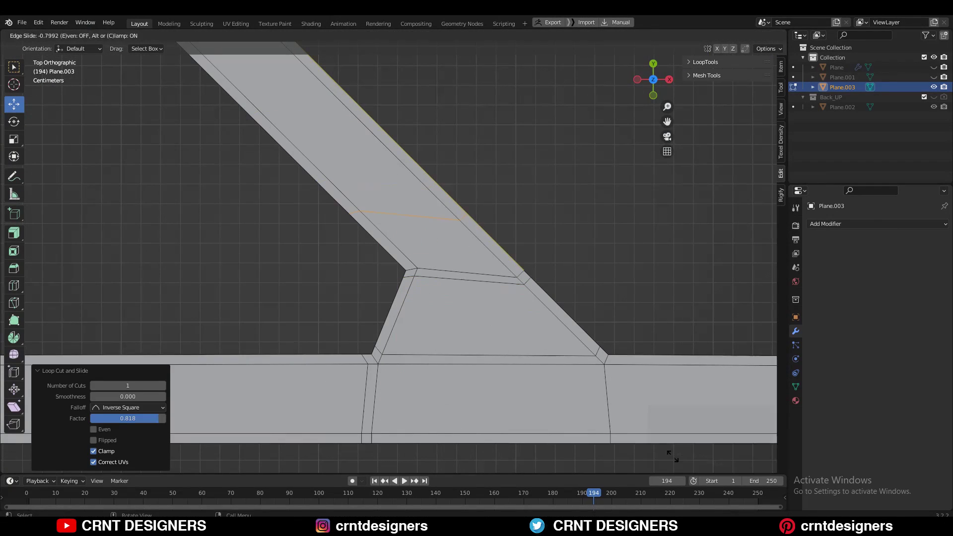
{"action": "left_click", "coordinate": [672, 456]}
Slide the brace loops tight to the junction edges and add supporting loops beside the lower junction and inside the top insert
{"action": "key", "text": "g"}
{"action": "key", "text": "g"}
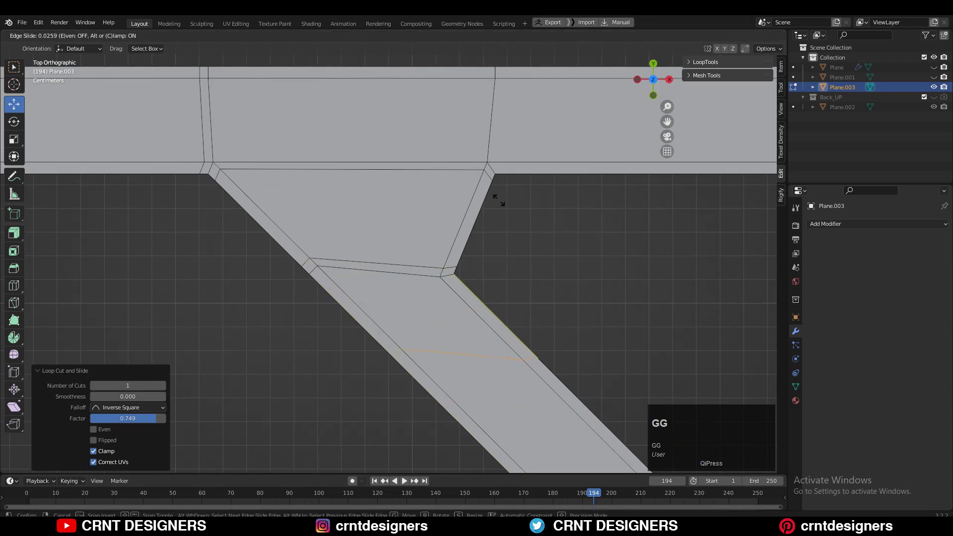
{"action": "left_click", "coordinate": [353, 170]}
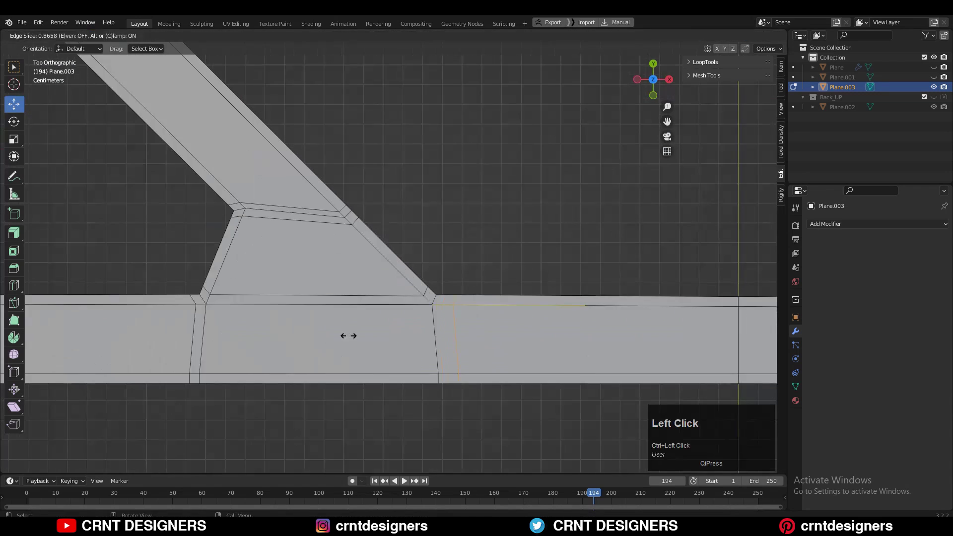
{"action": "left_click", "coordinate": [449, 225]}
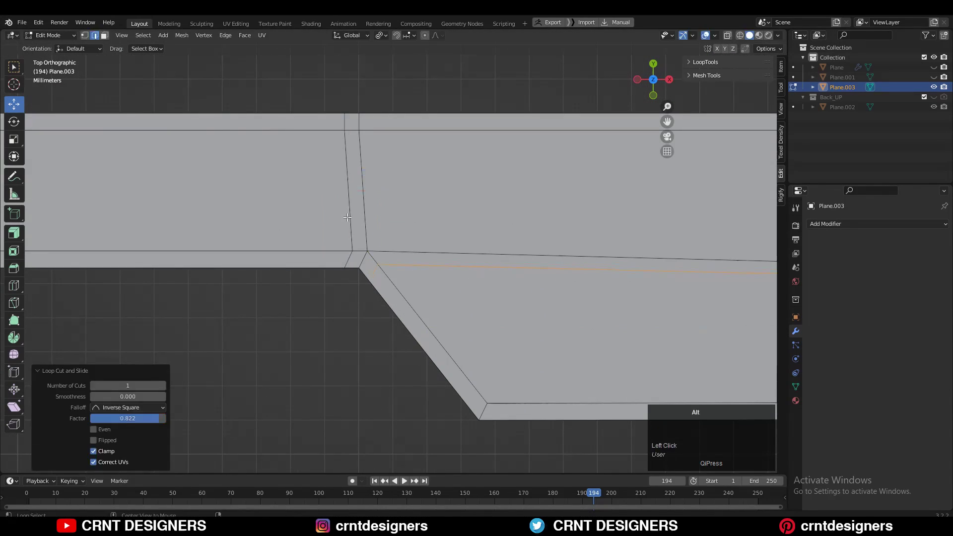
{"action": "left_click", "coordinate": [458, 357]}
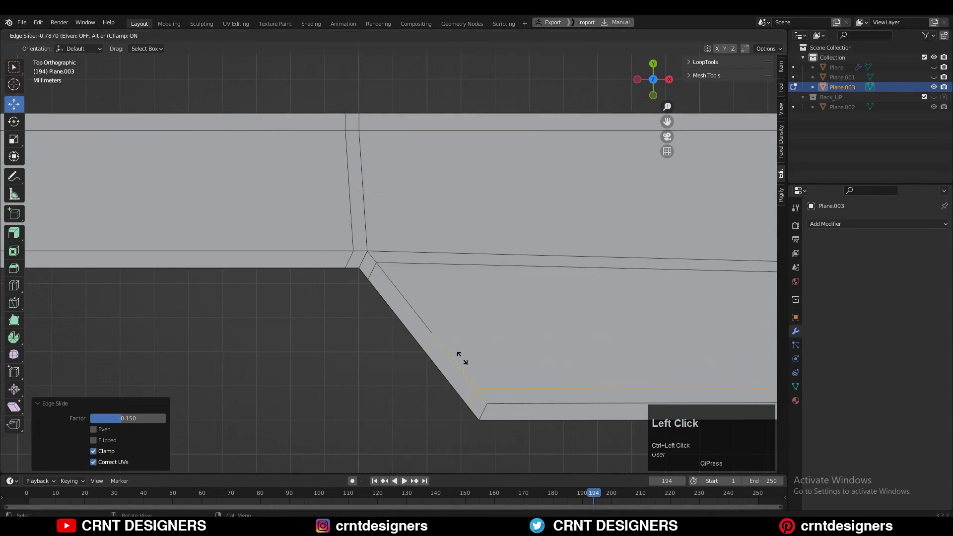
{"action": "left_click", "coordinate": [250, 412]}
Inset the frame's side faces and give the frame object a Subdivision modifier at level 2
{"action": "scroll", "coordinate": [635, 255], "scroll_direction": "down", "scroll_amount": 2}
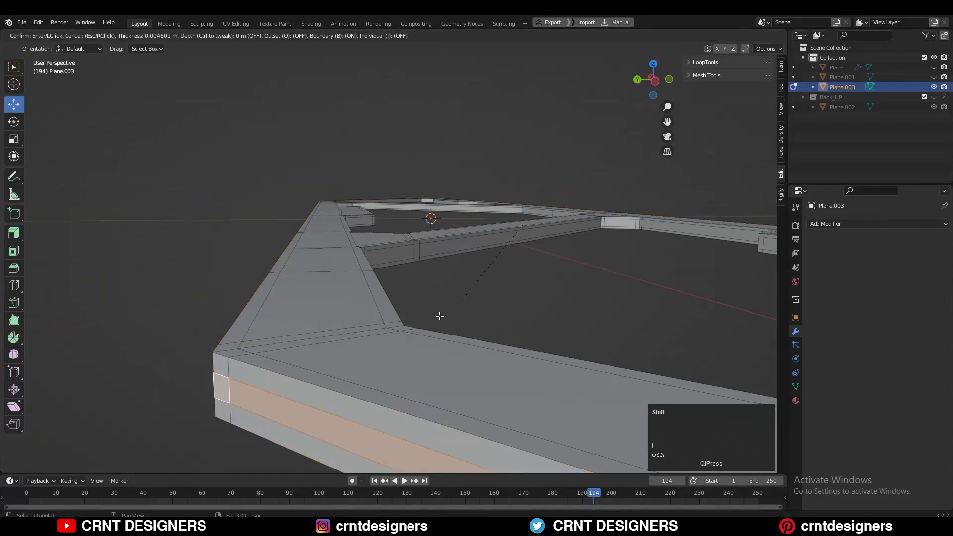
{"action": "key", "text": "a"}
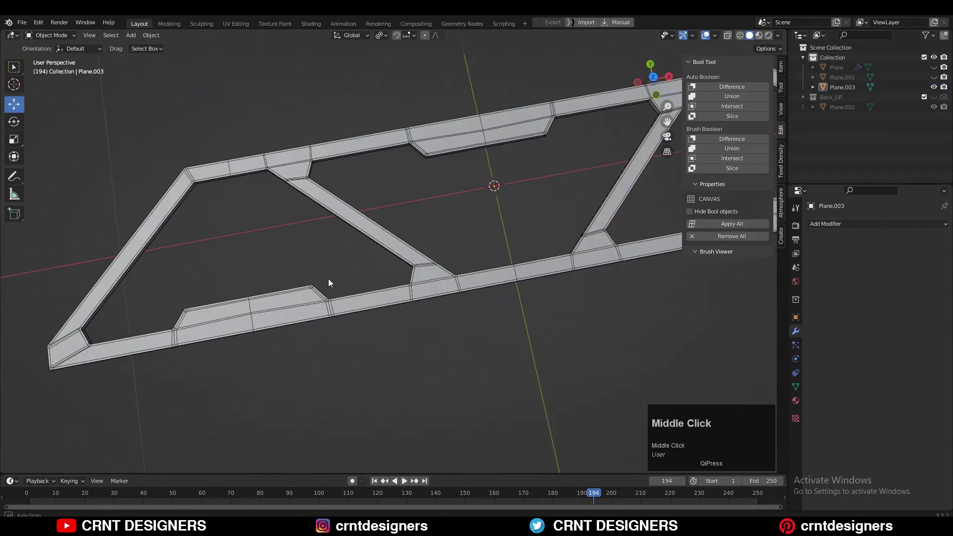
{"action": "middle_click_drag", "start_coordinate": [329, 278], "coordinate": [367, 204]}
{"action": "left_click", "coordinate": [367, 205]}
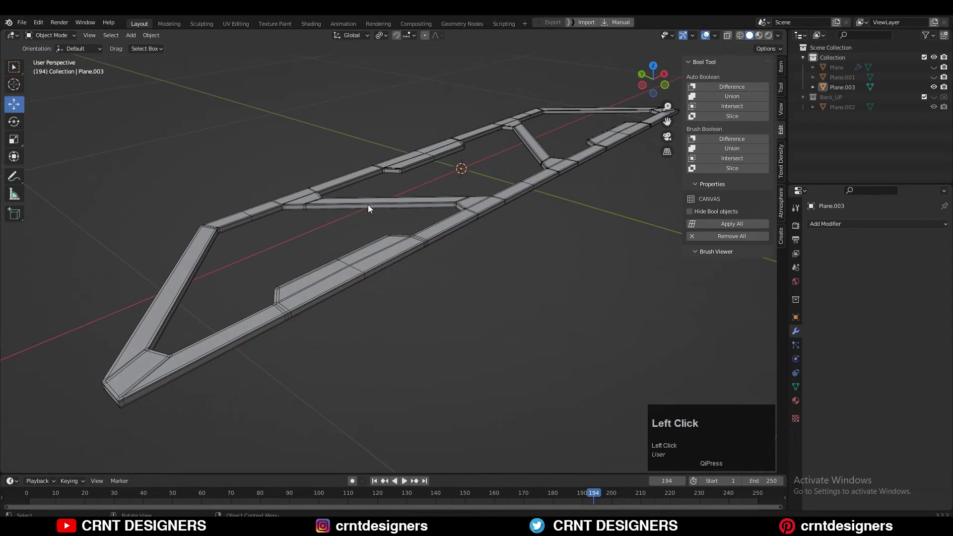
{"action": "key", "text": "ctrl+2"}
{"action": "left_click", "coordinate": [561, 180]}
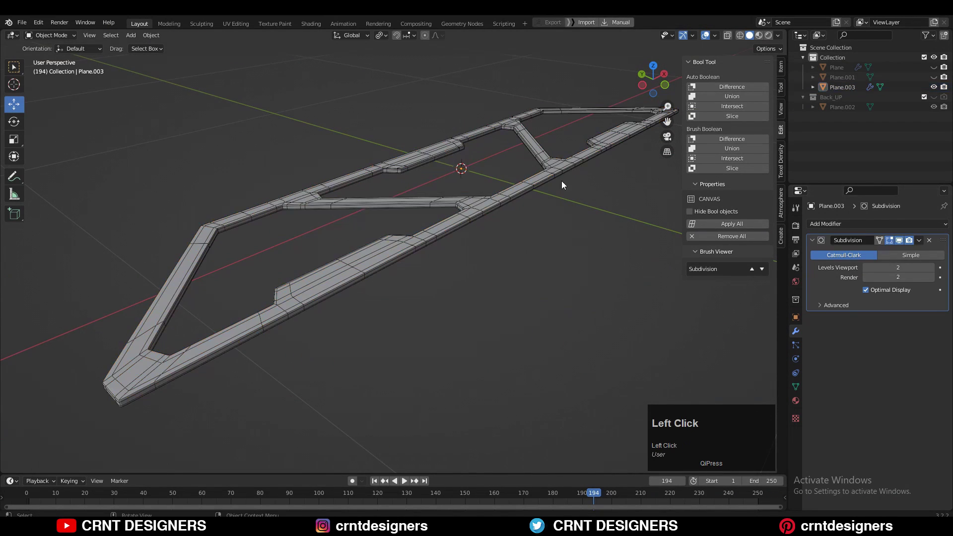
Open the viewport overlay options, inspect the subdivided frame from several angles and save the file
{"action": "left_click", "coordinate": [704, 35]}
{"action": "middle_click_drag", "start_coordinate": [516, 144], "coordinate": [430, 302]}
{"action": "key", "text": "ctrl+s"}
{"action": "middle_click_drag", "start_coordinate": [430, 303], "coordinate": [377, 286], "text": "ctrl"}
{"action": "middle_click_drag", "start_coordinate": [377, 286], "coordinate": [412, 322]}
{"action": "middle_click_drag", "start_coordinate": [411, 322], "coordinate": [410, 247], "text": "shift"}
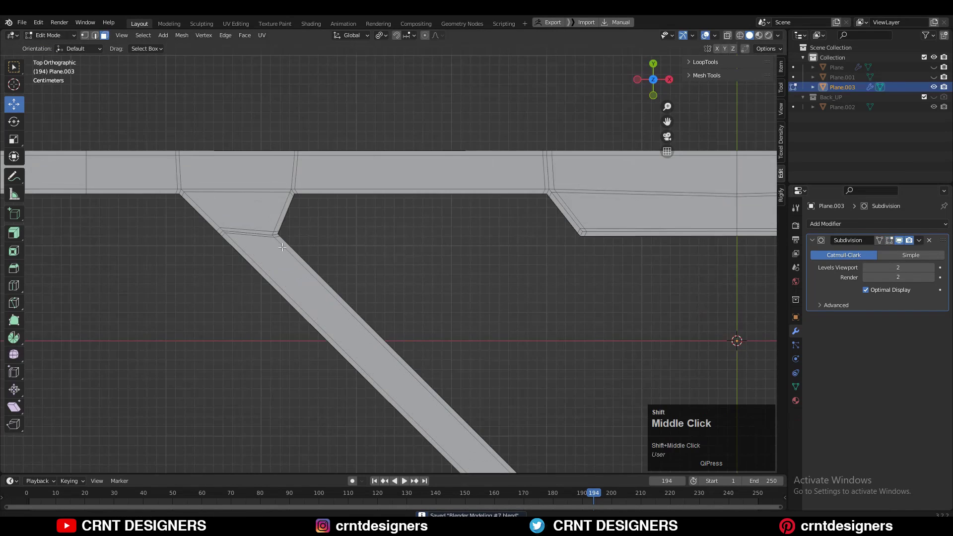
Add centred loop cuts through the lower left corner block and the top border's insert section
{"action": "scroll", "coordinate": [477, 249], "scroll_direction": "down", "scroll_amount": 3}
{"action": "key", "text": "ctrl+r"}
{"action": "left_click", "coordinate": [531, 233]}
{"action": "right_click", "coordinate": [531, 233]}
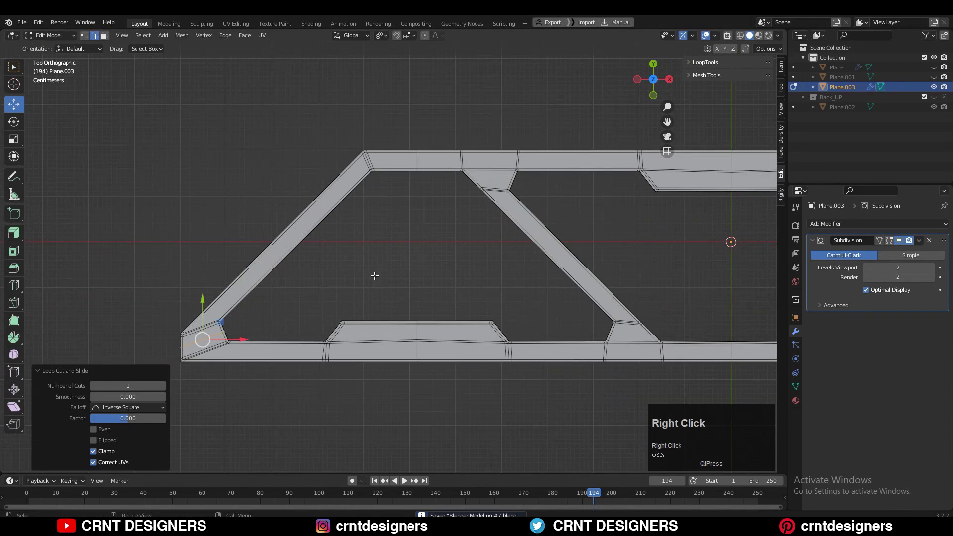
{"action": "middle_click_drag", "start_coordinate": [546, 227], "coordinate": [407, 210], "text": "shift"}
{"action": "key", "text": "ctrl+r"}
{"action": "left_click", "coordinate": [517, 158]}
{"action": "right_click", "coordinate": [516, 159]}
Add a centred loop cut along the lower border beside the lower left corner block
{"action": "scroll", "coordinate": [229, 306], "scroll_direction": "up", "scroll_amount": 4}
{"action": "key", "text": "ctrl+r"}
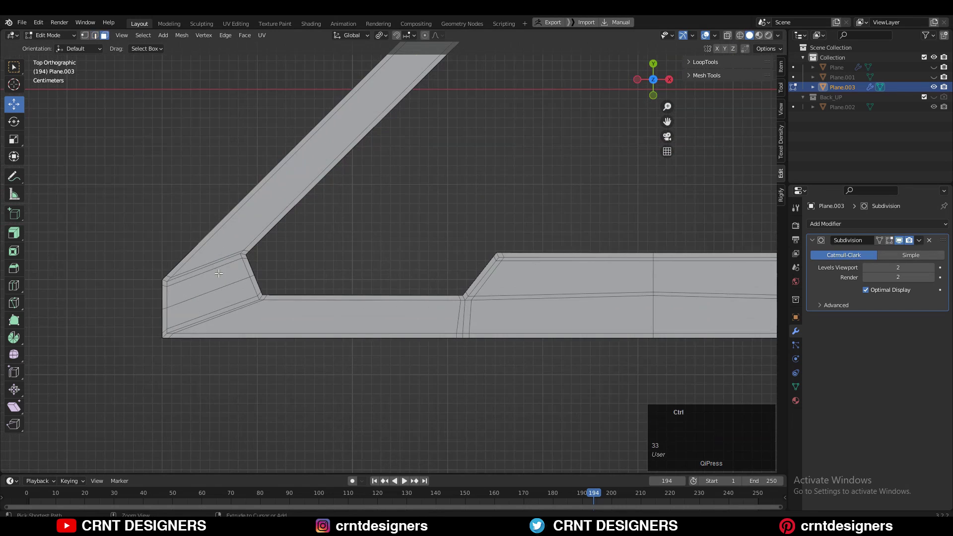
{"action": "left_click", "coordinate": [364, 315]}
{"action": "right_click", "coordinate": [363, 314]}
Select the whole frame mesh and symmetrize it to mirror the new centre loops
{"action": "middle_click_drag", "start_coordinate": [344, 281], "coordinate": [237, 290], "text": "shift"}
{"action": "scroll", "coordinate": [397, 278], "scroll_direction": "down", "scroll_amount": 2}
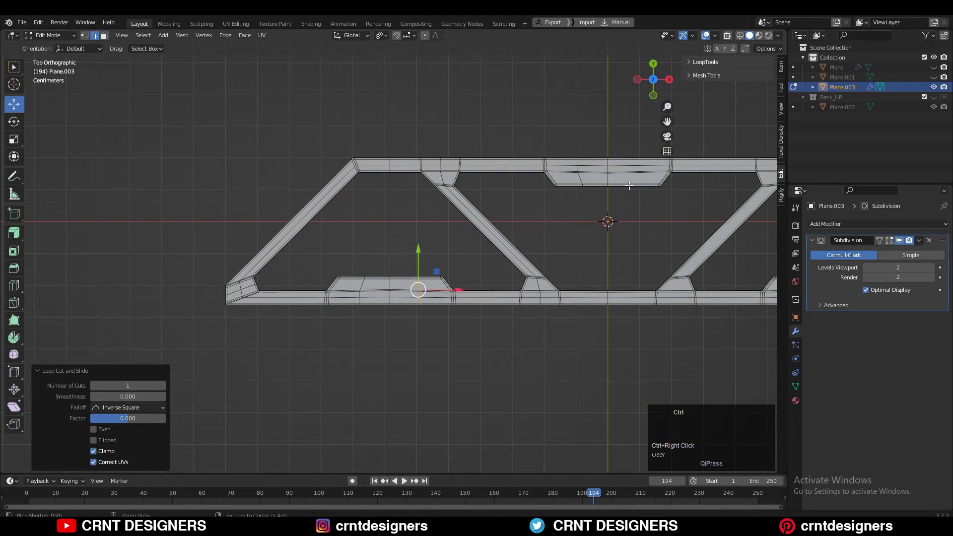
{"action": "key", "text": "a"}
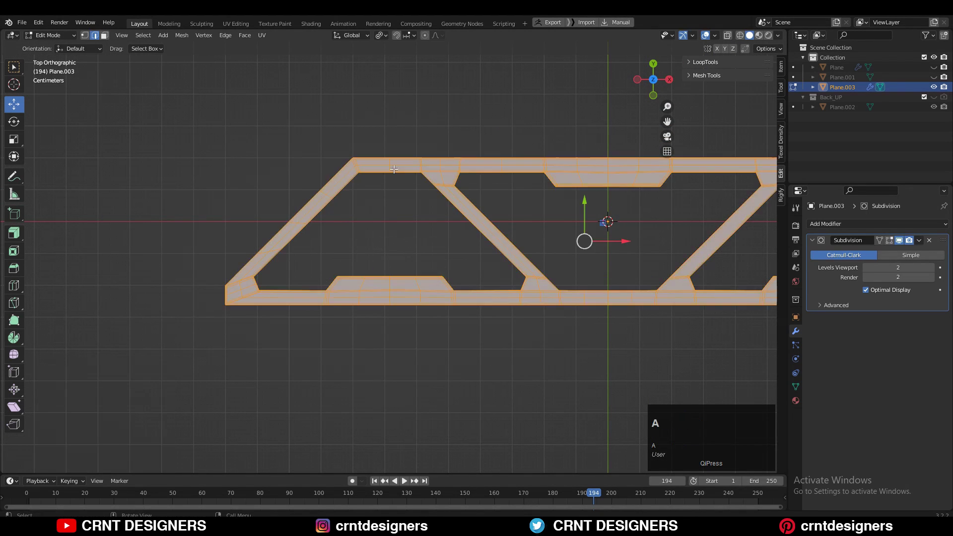
{"action": "left_click", "coordinate": [182, 35]}
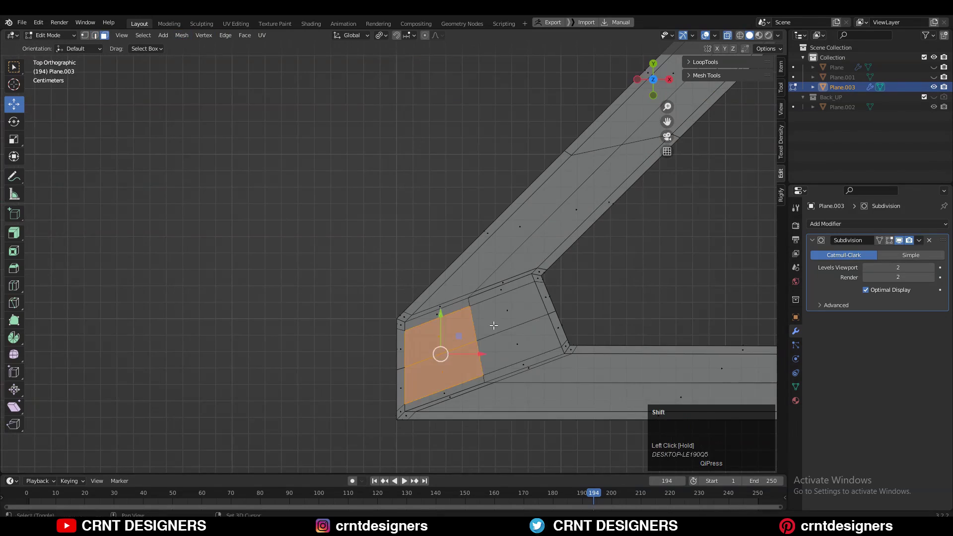
Select the inner faces of the lower left corner block and both junctions of the left brace and inset them slightly
{"action": "left_click", "coordinate": [493, 325], "text": "shift"}
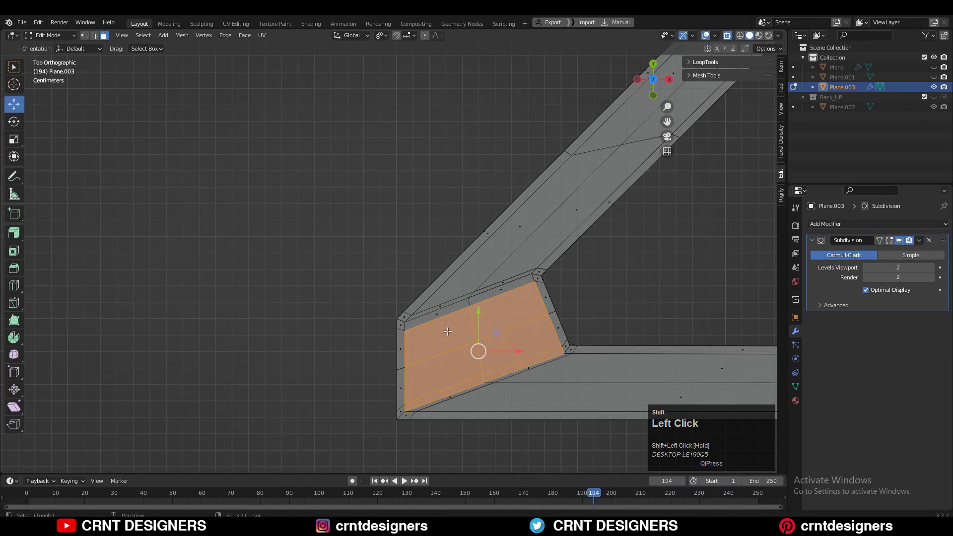
{"action": "left_click", "coordinate": [543, 317], "text": "shift"}
{"action": "scroll", "coordinate": [543, 318], "scroll_direction": "down", "scroll_amount": 3}
{"action": "middle_click_drag", "start_coordinate": [535, 148], "coordinate": [430, 144], "text": "shift"}
{"action": "scroll", "coordinate": [595, 238], "scroll_direction": "down", "scroll_amount": 8}
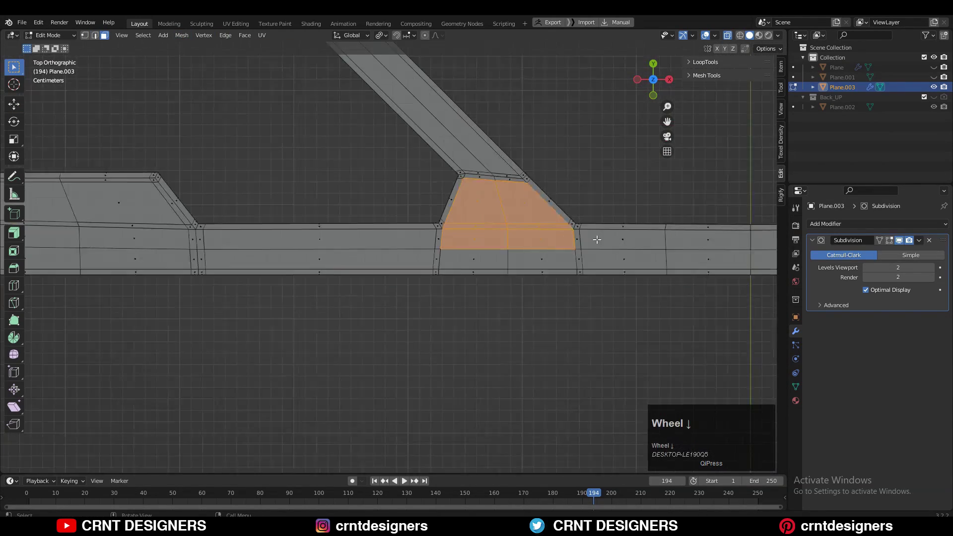
{"action": "key", "text": "alt+z"}
{"action": "middle_click_drag", "start_coordinate": [487, 134], "coordinate": [576, 300], "text": "shift"}
{"action": "scroll", "coordinate": [576, 300], "scroll_direction": "up", "scroll_amount": 3}
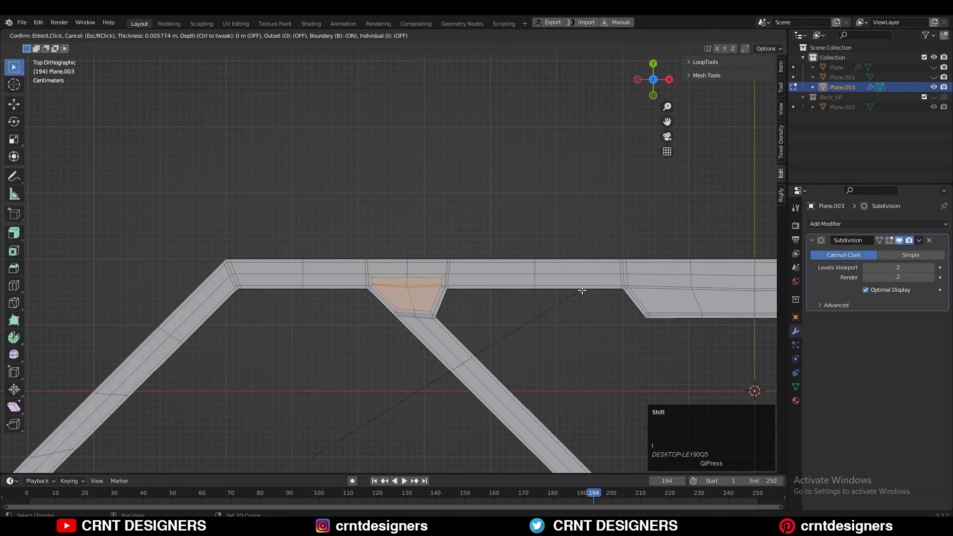
{"action": "left_click", "coordinate": [572, 294], "text": "shift"}
Reshape the selected junction faces into regular circles with LoopTools Circle and scale them down
{"action": "middle_click_drag", "start_coordinate": [501, 269], "coordinate": [436, 201], "text": "shift"}
{"action": "scroll", "coordinate": [441, 209], "scroll_direction": "up", "scroll_amount": 2}
{"action": "right_click", "coordinate": [449, 224]}
{"action": "left_click", "coordinate": [497, 234]}
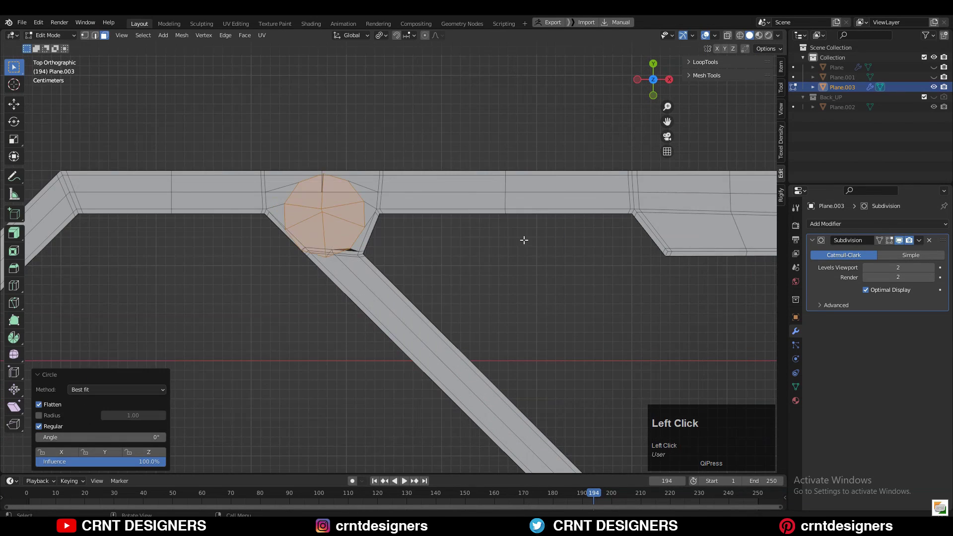
{"action": "scroll", "coordinate": [523, 240], "scroll_direction": "down", "scroll_amount": 4}
{"action": "key", "text": "s"}
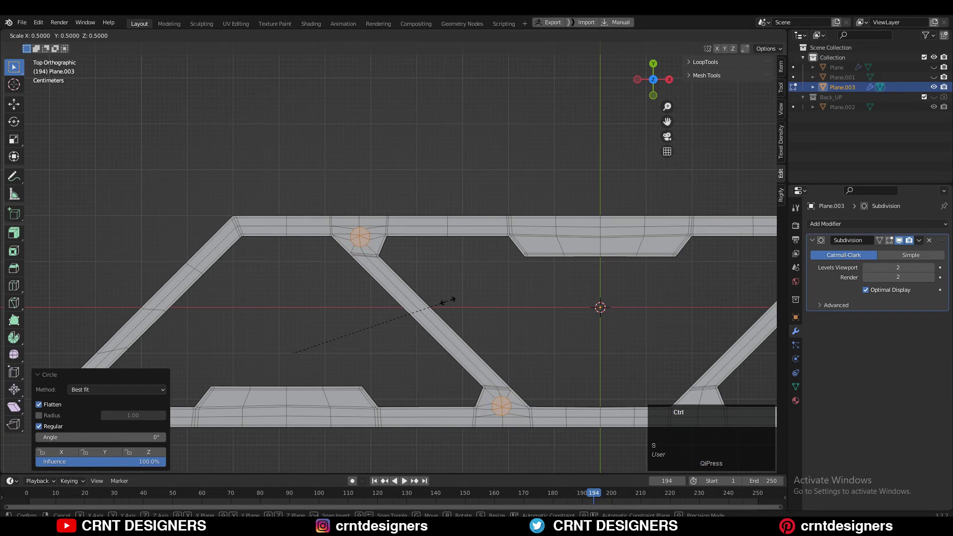
{"action": "left_click", "coordinate": [420, 318], "text": "ctrl"}
{"action": "scroll", "coordinate": [485, 278], "scroll_direction": "up", "scroll_amount": 5}
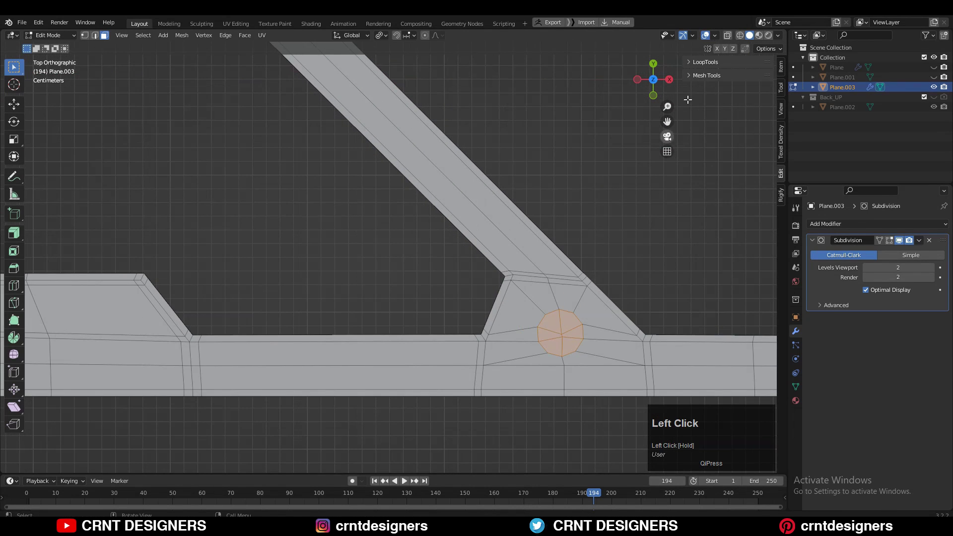
{"action": "key", "text": "alt+z"}
{"action": "middle_click_drag", "start_coordinate": [318, 263], "coordinate": [526, 285]}
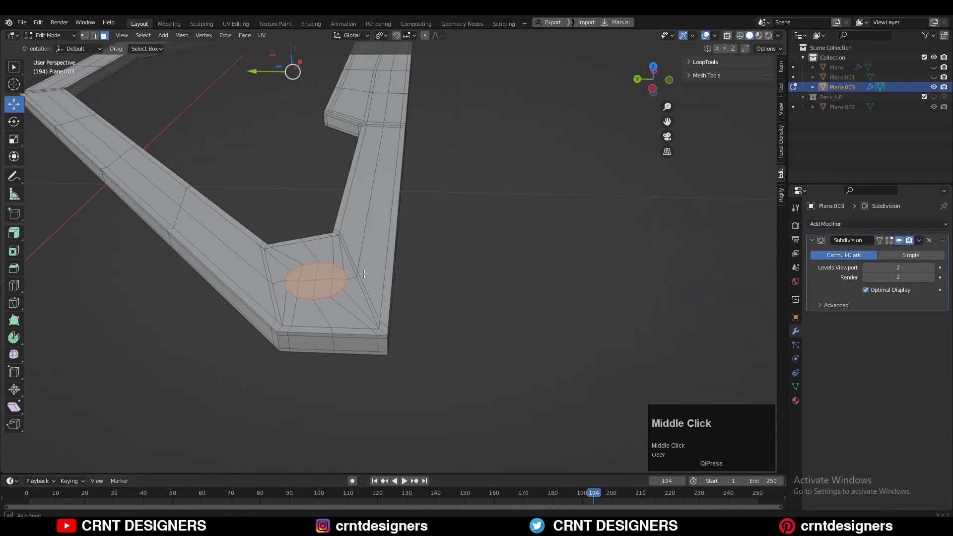
{"action": "key", "text": "i"}
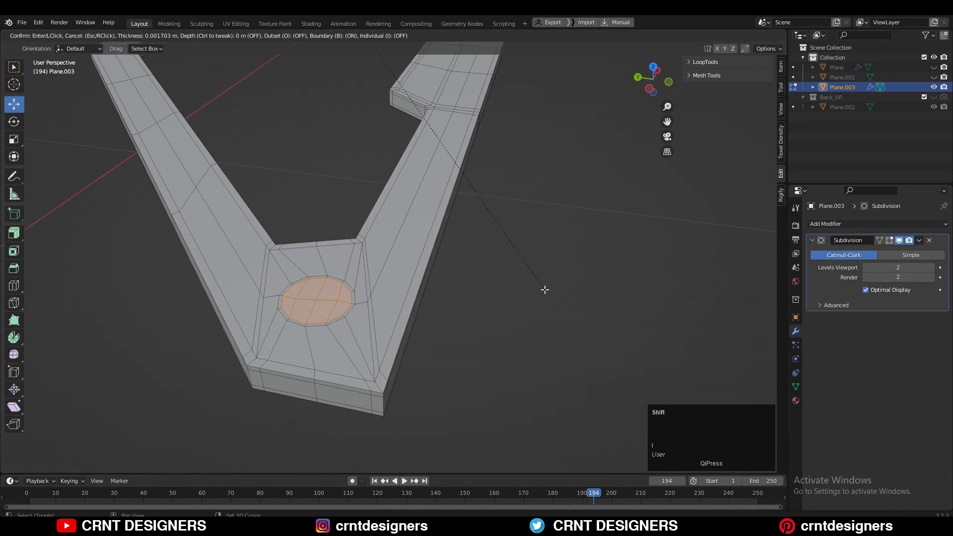
{"action": "left_click", "coordinate": [544, 289], "text": "shift"}
{"action": "scroll", "coordinate": [521, 281], "scroll_direction": "up", "scroll_amount": 3}
{"action": "key", "text": "ctrl+z"}
Inset the circular faces by a thin rim and sink them into the frame with a Shrink/Fatten offset of 0.00336 m
{"action": "key", "text": "i"}
{"action": "left_click", "coordinate": [536, 289], "text": "shift"}
{"action": "left_click", "coordinate": [538, 376]}
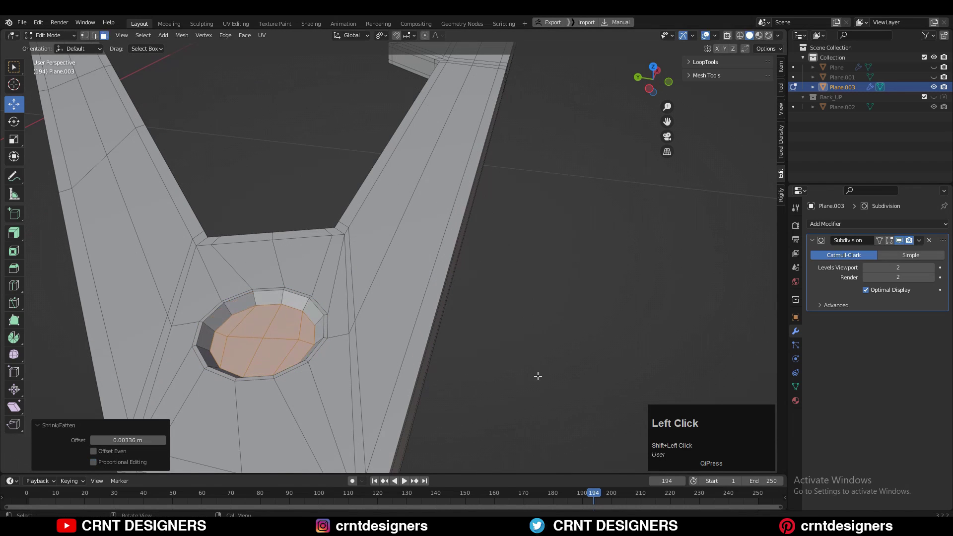
Open a smaller walled hole in each recess floor by insetting, scaling down and deleting the centre faces
{"action": "left_click", "coordinate": [549, 365], "text": "shift"}
{"action": "key", "text": "i"}
{"action": "left_click", "coordinate": [549, 365]}
{"action": "key", "text": "s"}
{"action": "left_click", "coordinate": [465, 264]}
{"action": "key", "text": "x"}
{"action": "left_click", "coordinate": [447, 247]}
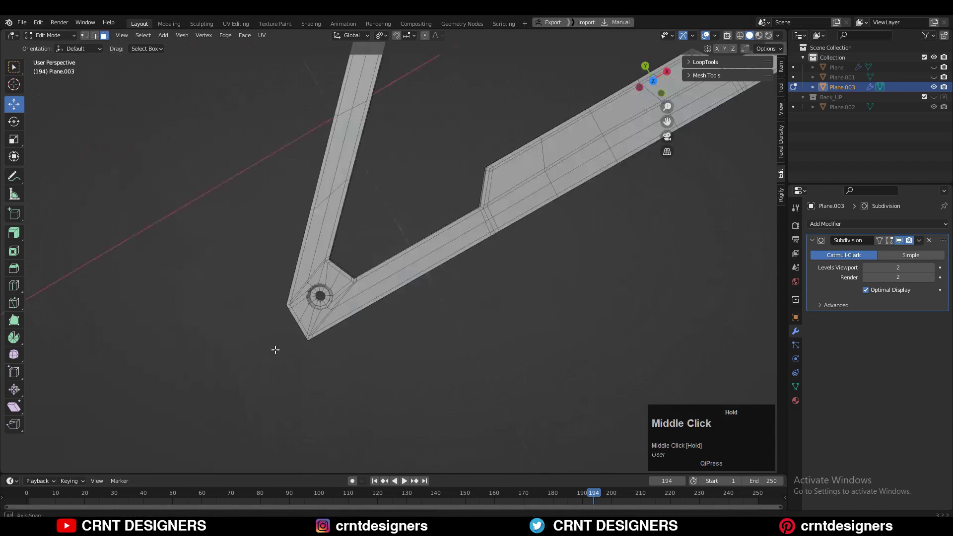
{"action": "right_click", "coordinate": [511, 223]}
{"action": "left_click", "coordinate": [510, 220]}
Inset the ring-shaped recess floors and the recess side walls to add thin supporting loops around the holes
{"action": "key", "text": "3"}
{"action": "middle_click_drag", "start_coordinate": [464, 301], "coordinate": [466, 248]}
{"action": "key", "text": "i"}
{"action": "left_click", "coordinate": [516, 318], "text": "shift"}
{"action": "key", "text": "2"}
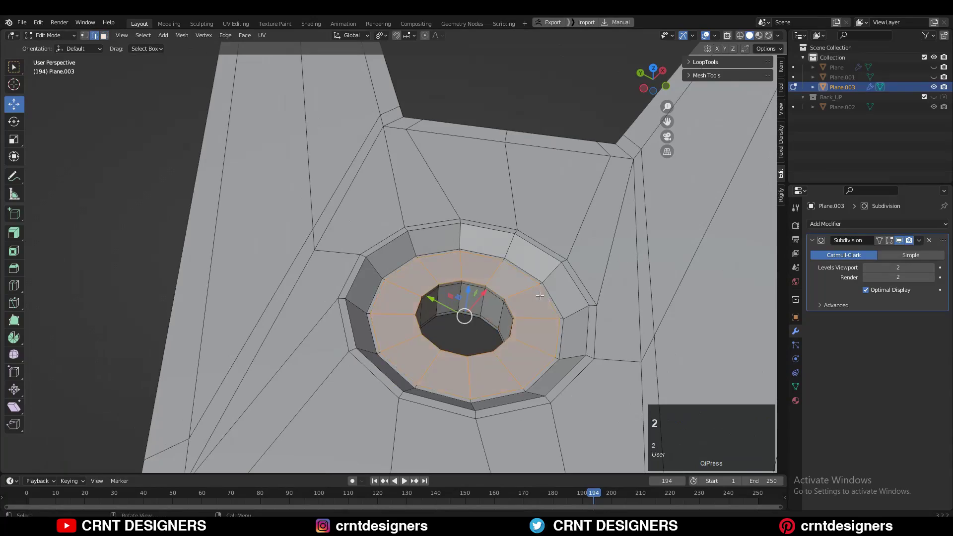
{"action": "left_click", "coordinate": [501, 103], "text": "alt"}
{"action": "middle_click_drag", "start_coordinate": [496, 297], "coordinate": [452, 318]}
{"action": "key", "text": "3"}
{"action": "key", "text": "i"}
{"action": "left_click", "coordinate": [452, 316]}
{"action": "key", "text": "i"}
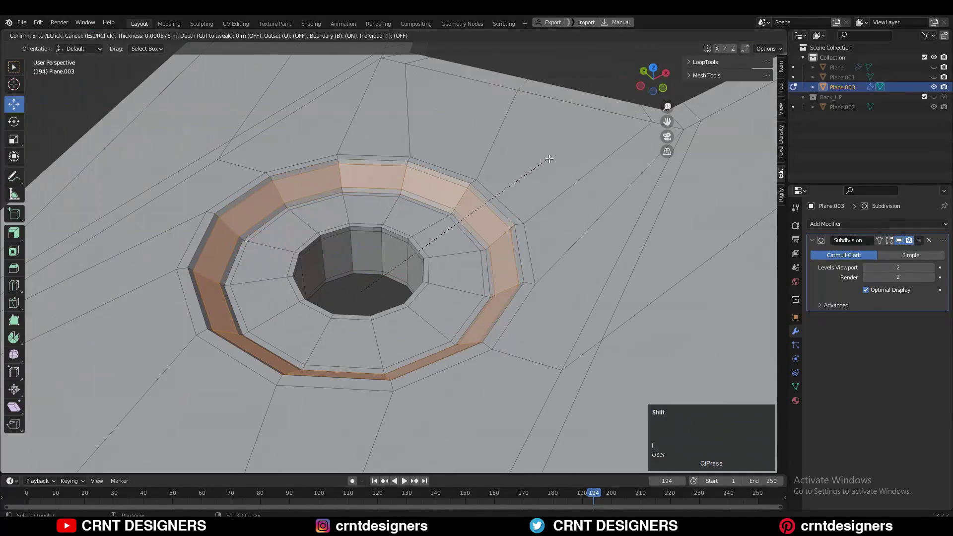
{"action": "left_click", "coordinate": [480, 215]}
Leave mesh editing and shade the frame smooth
{"action": "key", "text": "Tab"}
{"action": "left_click", "coordinate": [585, 59]}
{"action": "left_click", "coordinate": [381, 235]}
{"action": "right_click", "coordinate": [380, 236]}
{"action": "left_click", "coordinate": [381, 235]}
Dissolve the extra edge loop around the inner hole and check the shading of the recess
{"action": "scroll", "coordinate": [377, 193], "scroll_direction": "up", "scroll_amount": 5}
{"action": "key", "text": "Tab"}
{"action": "key", "text": "2"}
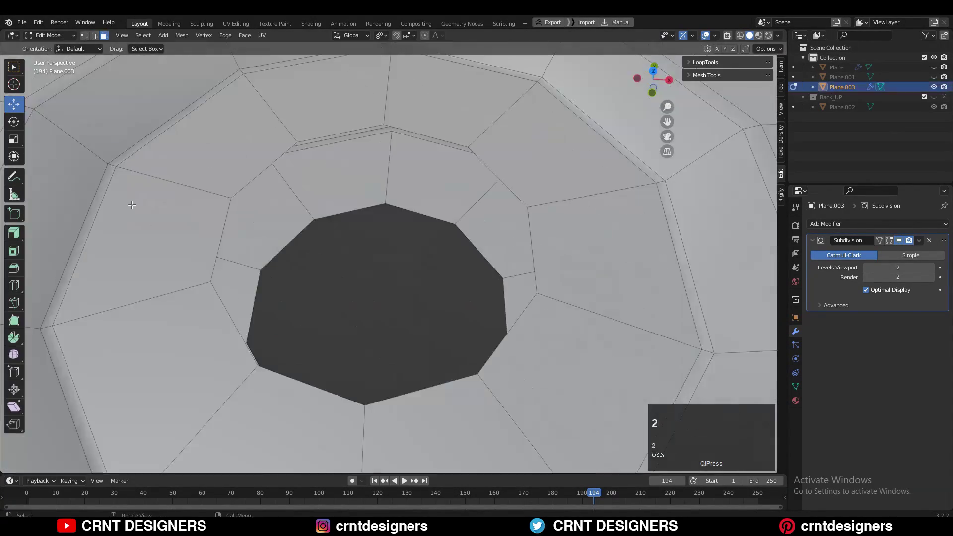
{"action": "key", "text": "ctrl+x"}
{"action": "middle_click_drag", "start_coordinate": [377, 249], "coordinate": [333, 366]}
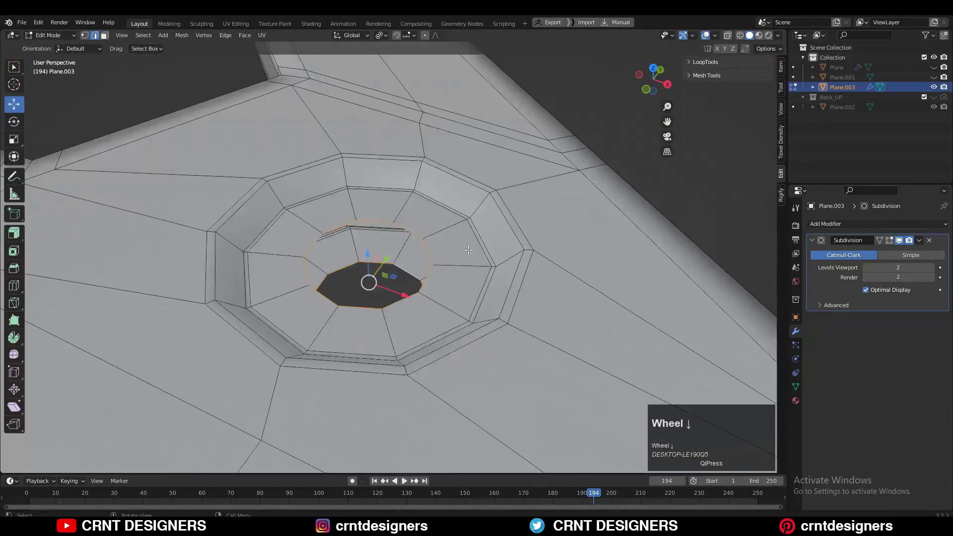
{"action": "middle_click_drag", "start_coordinate": [377, 278], "coordinate": [411, 271]}
{"action": "scroll", "coordinate": [504, 270], "scroll_direction": "down", "scroll_amount": 3}
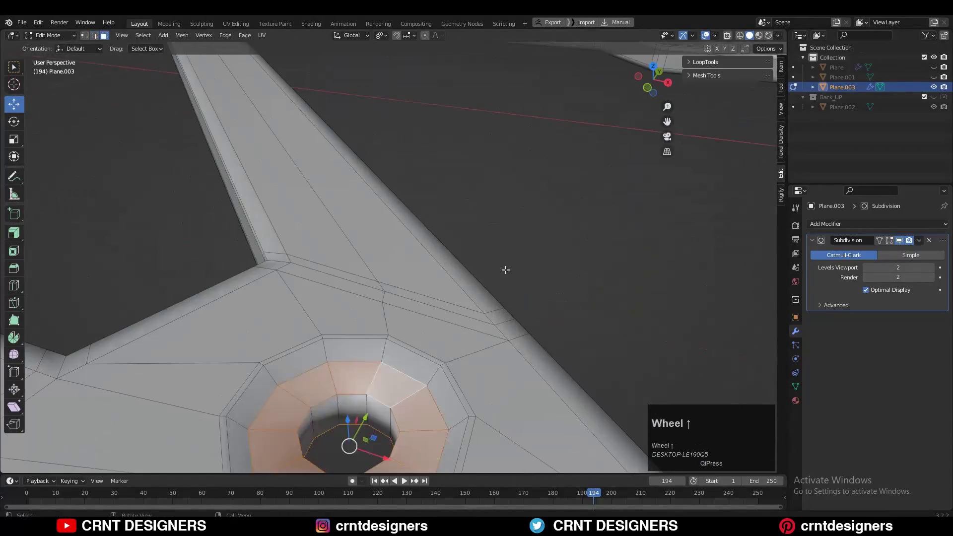
{"action": "middle_click_drag", "start_coordinate": [504, 270], "coordinate": [460, 191]}
{"action": "scroll", "coordinate": [611, 133], "scroll_direction": "down", "scroll_amount": 4}
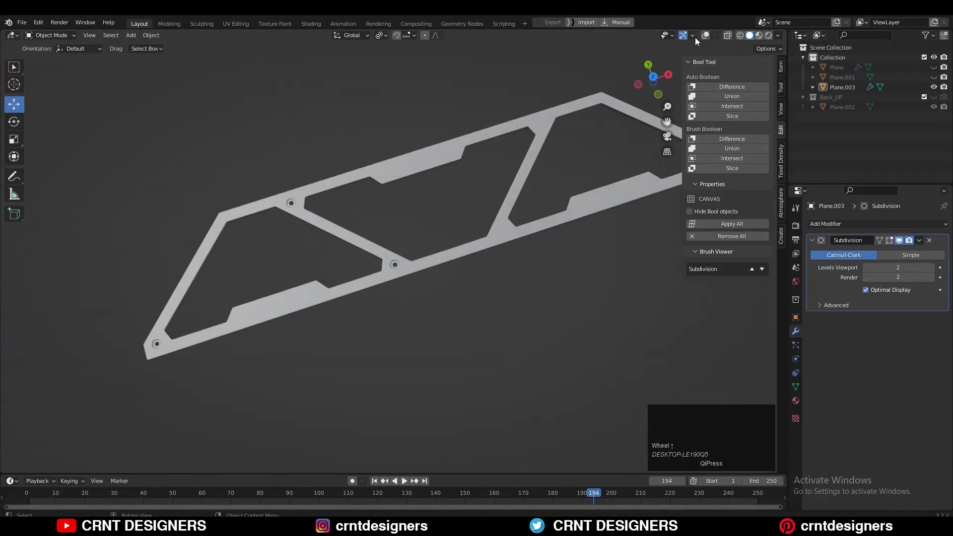
Select the entire frame mesh and symmetrize it to mirror the recessed holes onto the right half
{"action": "left_click", "coordinate": [704, 36]}
{"action": "key", "text": "Tab"}
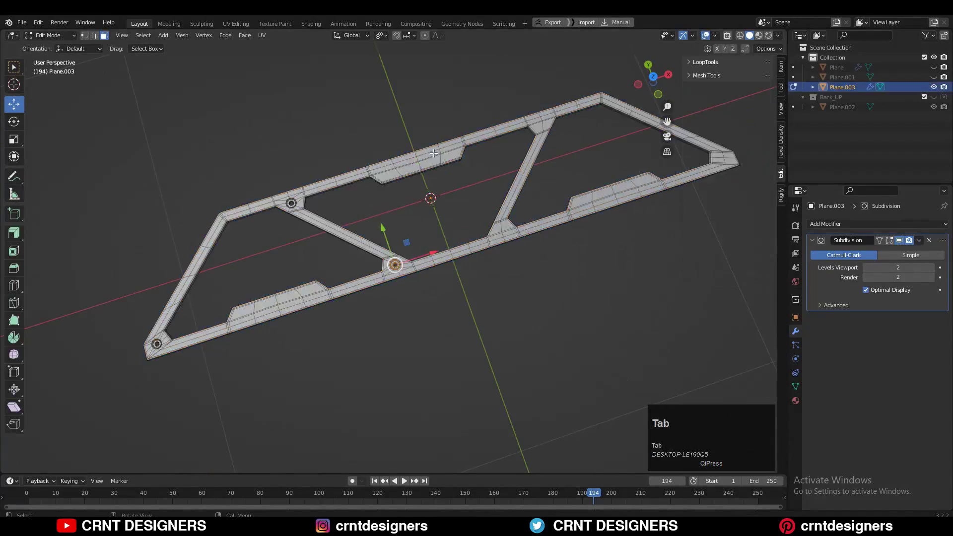
{"action": "key", "text": "a"}
{"action": "left_click", "coordinate": [182, 35]}
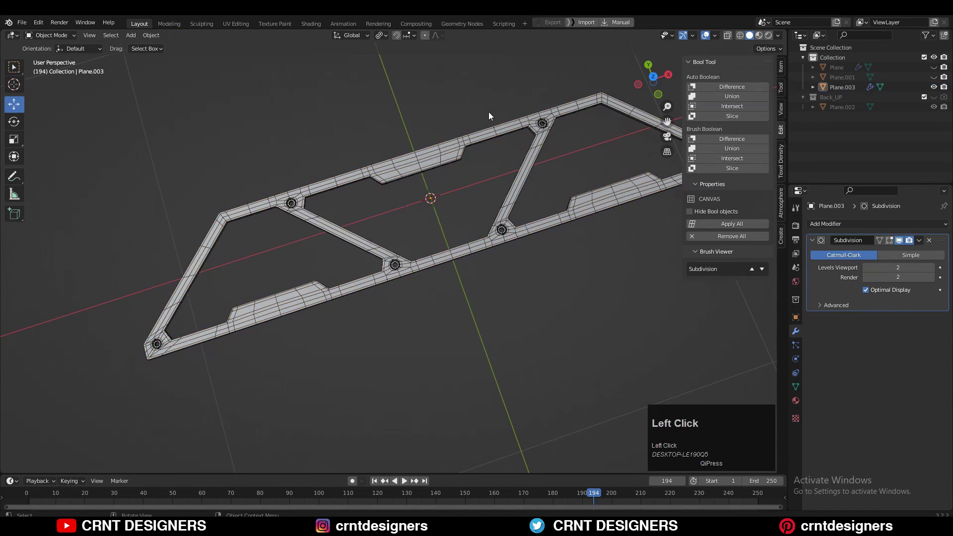
Inspect the symmetrized frame from an angle and from the top with overlays hidden, and save the file
{"action": "scroll", "coordinate": [489, 111], "scroll_direction": "down", "scroll_amount": 3}
{"action": "middle_click_drag", "start_coordinate": [476, 164], "coordinate": [437, 236]}
{"action": "scroll", "coordinate": [453, 242], "scroll_direction": "up", "scroll_amount": 2}
{"action": "left_click", "coordinate": [652, 79]}
{"action": "scroll", "coordinate": [511, 195], "scroll_direction": "down", "scroll_amount": 4}
{"action": "scroll", "coordinate": [442, 240], "scroll_direction": "up", "scroll_amount": 3}
{"action": "key", "text": "ctrl+s"}
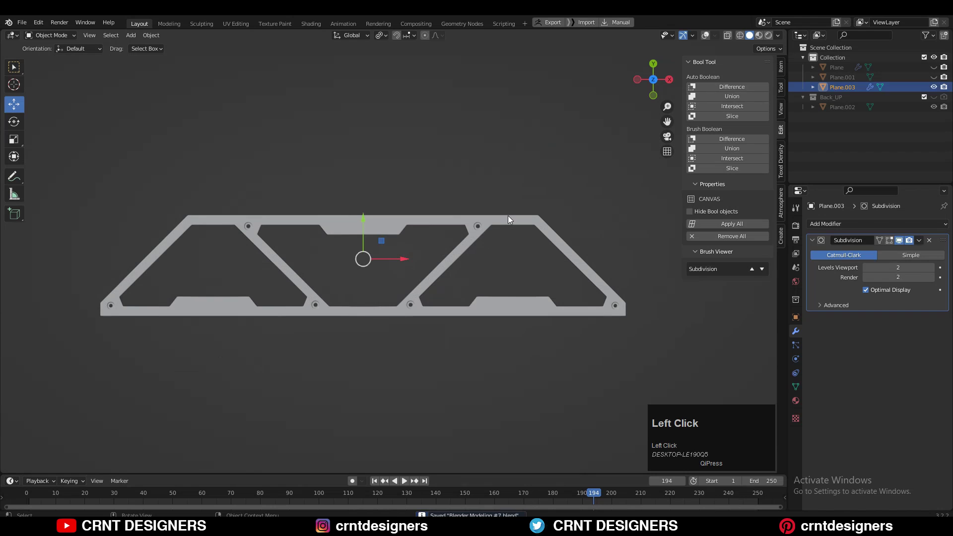
{"action": "key", "text": "ctrl+s"}
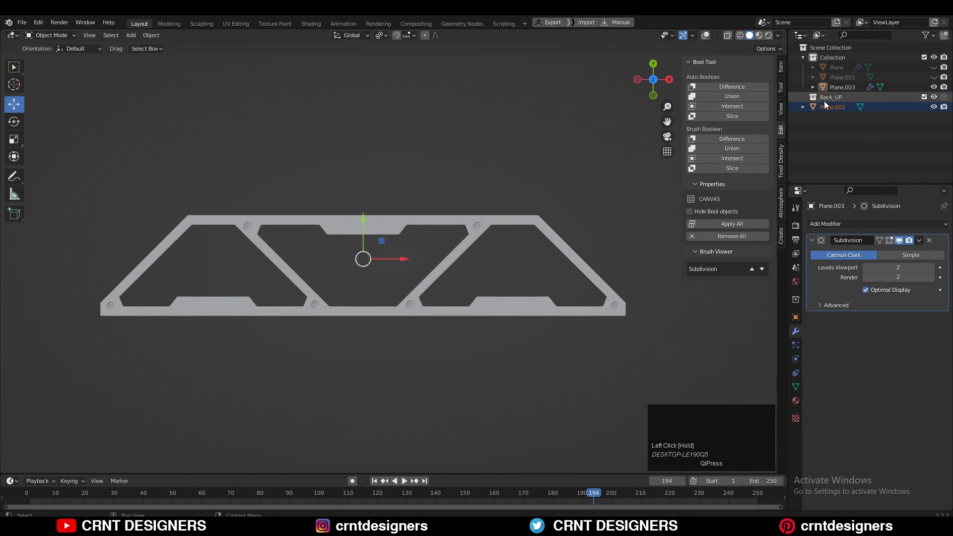
Take the backup mesh Plane.002 out of the Back_UP collection and isolate it in local view with overlays shown
{"action": "left_click", "coordinate": [839, 107]}
{"action": "middle_click_drag", "start_coordinate": [481, 208], "coordinate": [531, 167], "text": "shift"}
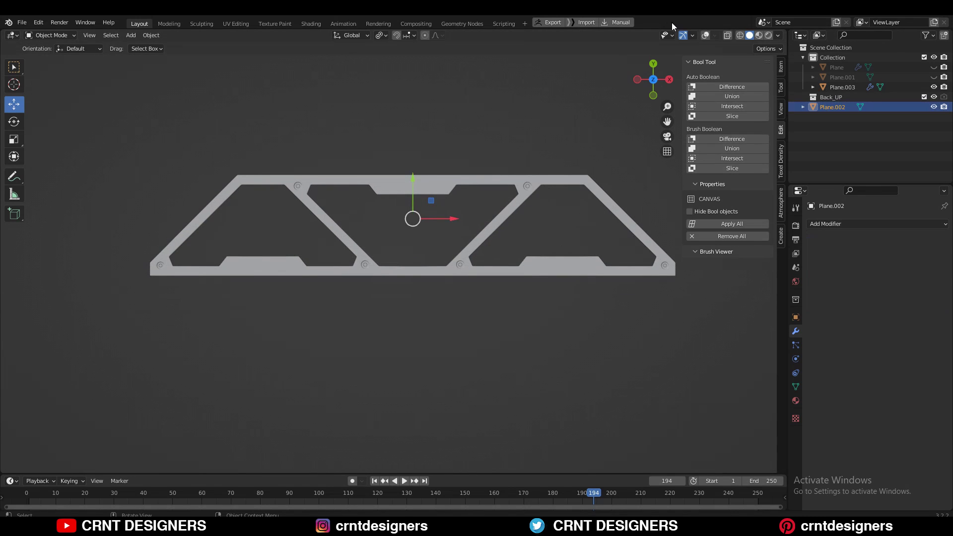
{"action": "left_click", "coordinate": [704, 35]}
{"action": "middle_click_drag", "start_coordinate": [449, 236], "coordinate": [436, 266]}
{"action": "scroll", "coordinate": [436, 233], "scroll_direction": "up", "scroll_amount": 5}
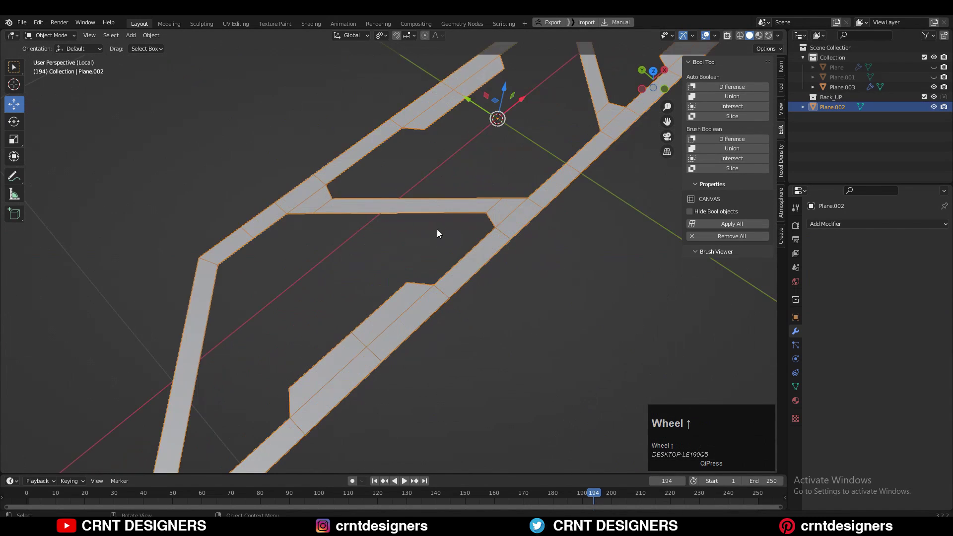
Fill each of the three openings in the backup frame mesh with a single face
{"action": "key", "text": "Tab"}
{"action": "key", "text": "2"}
{"action": "left_click", "coordinate": [440, 214], "text": "alt"}
{"action": "scroll", "coordinate": [440, 215], "scroll_direction": "down", "scroll_amount": 4}
{"action": "middle_click_drag", "start_coordinate": [440, 217], "coordinate": [428, 236]}
{"action": "scroll", "coordinate": [424, 240], "scroll_direction": "up", "scroll_amount": 3}
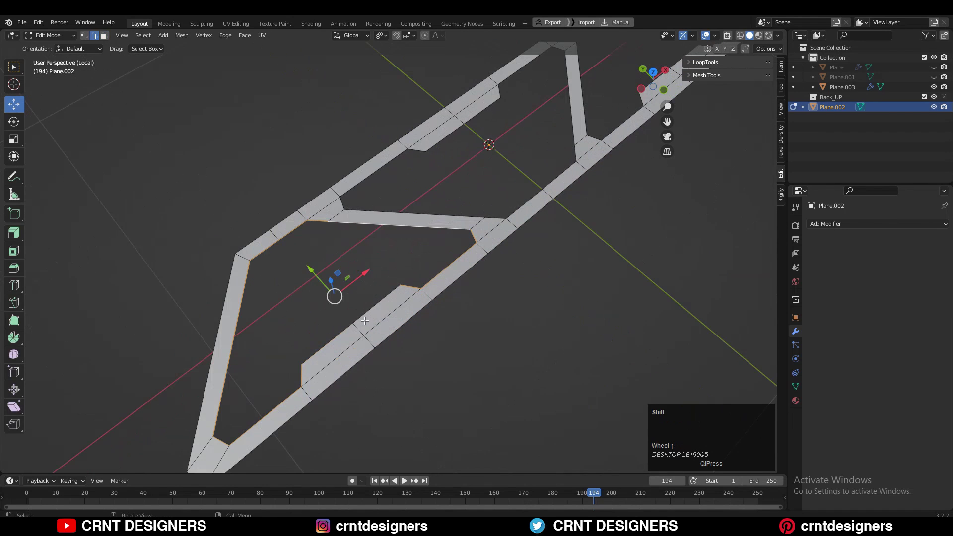
{"action": "key", "text": "f"}
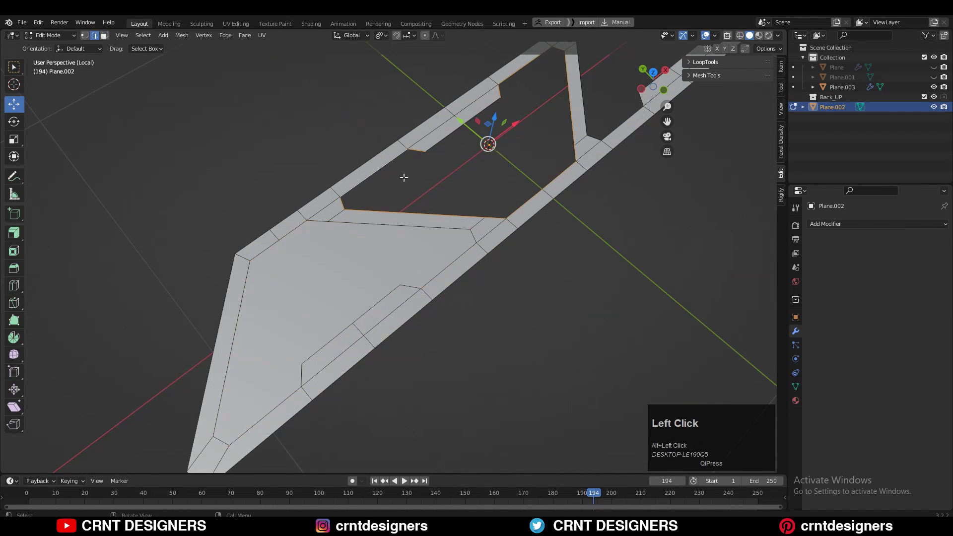
{"action": "middle_click_drag", "start_coordinate": [548, 184], "coordinate": [413, 268], "text": "shift"}
{"action": "left_click", "coordinate": [355, 194], "text": "alt+shift"}
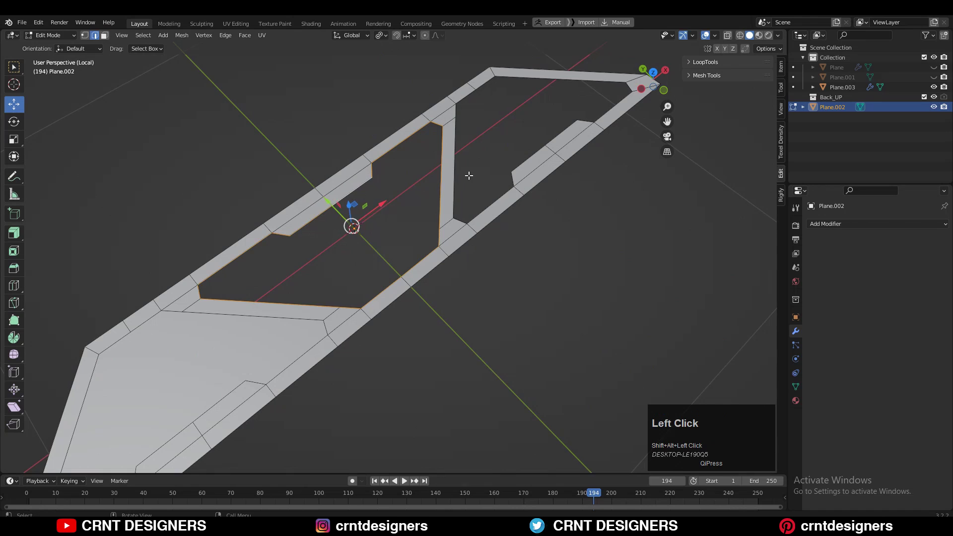
{"action": "key", "text": "f"}
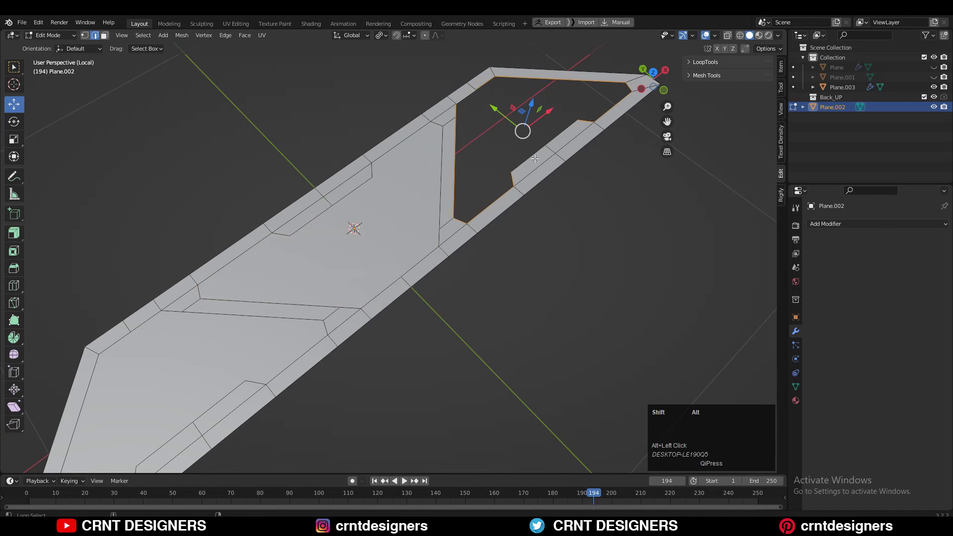
{"action": "key", "text": "f"}
Select the three new infill faces and separate them into their own object
{"action": "left_click", "coordinate": [561, 200]}
{"action": "key", "text": "3"}
{"action": "left_click", "coordinate": [516, 164]}
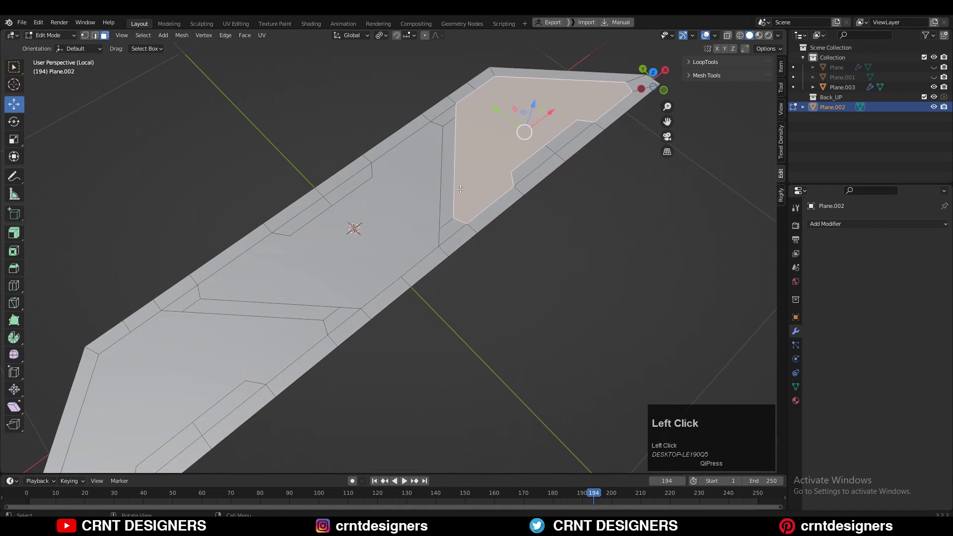
{"action": "left_click", "coordinate": [378, 248], "text": "shift"}
{"action": "left_click", "coordinate": [273, 343], "text": "shift"}
{"action": "scroll", "coordinate": [382, 268], "scroll_direction": "down", "scroll_amount": 1}
{"action": "scroll", "coordinate": [382, 269], "scroll_direction": "down", "scroll_amount": 3}
{"action": "middle_click_drag", "start_coordinate": [457, 242], "coordinate": [437, 262]}
{"action": "key", "text": "p"}
{"action": "left_click", "coordinate": [438, 263]}
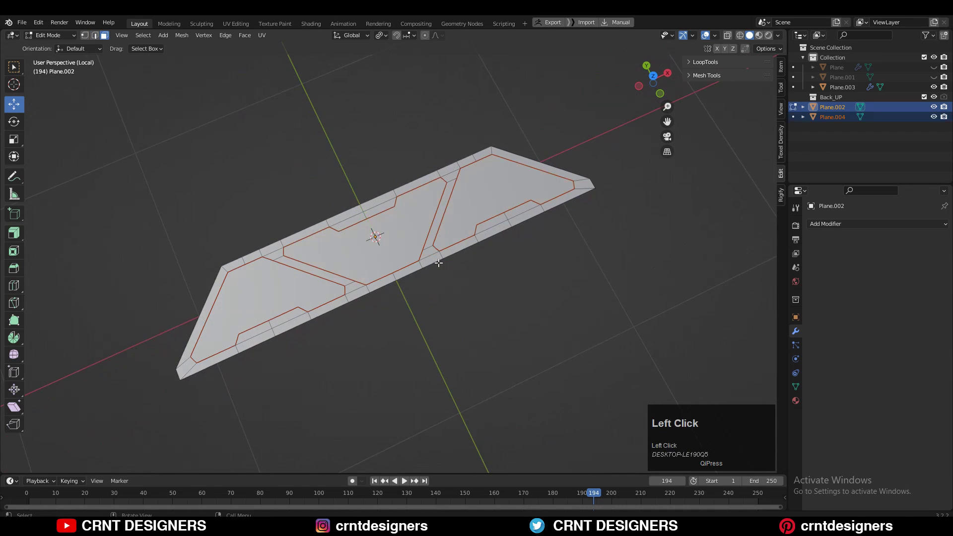
Hide Plane.002 and move it back into the Back_UP collection
{"action": "key", "text": "Tab"}
{"action": "left_click", "coordinate": [933, 107]}
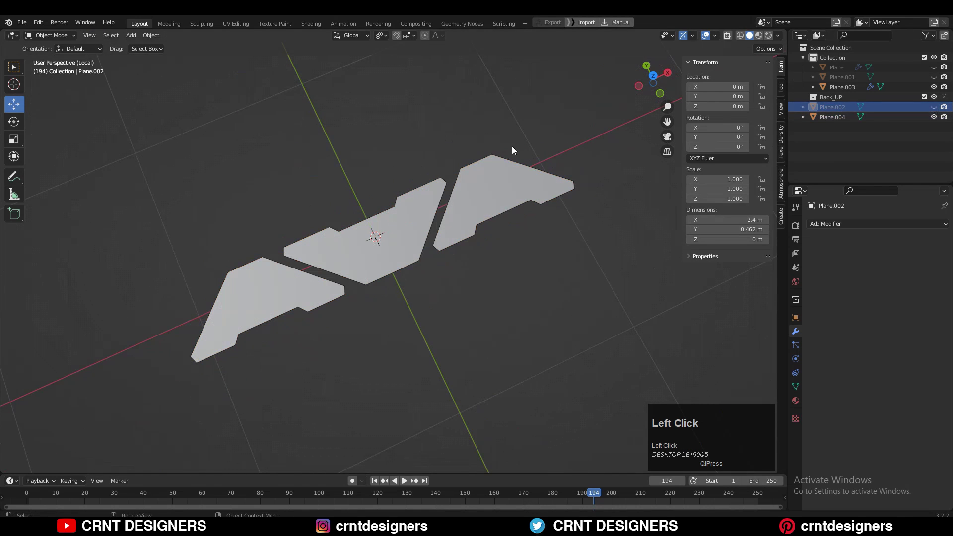
{"action": "left_click_drag", "start_coordinate": [875, 106], "coordinate": [828, 99]}
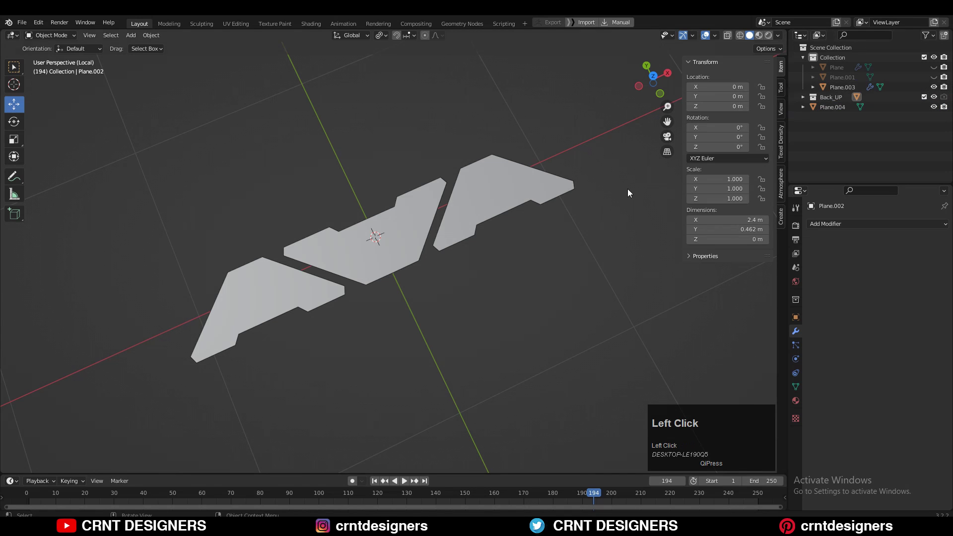
Exit local view, inspect the infill panels inside the frame with overlays hidden, and save the file
{"action": "key", "text": "slash"}
{"action": "left_click", "coordinate": [653, 75]}
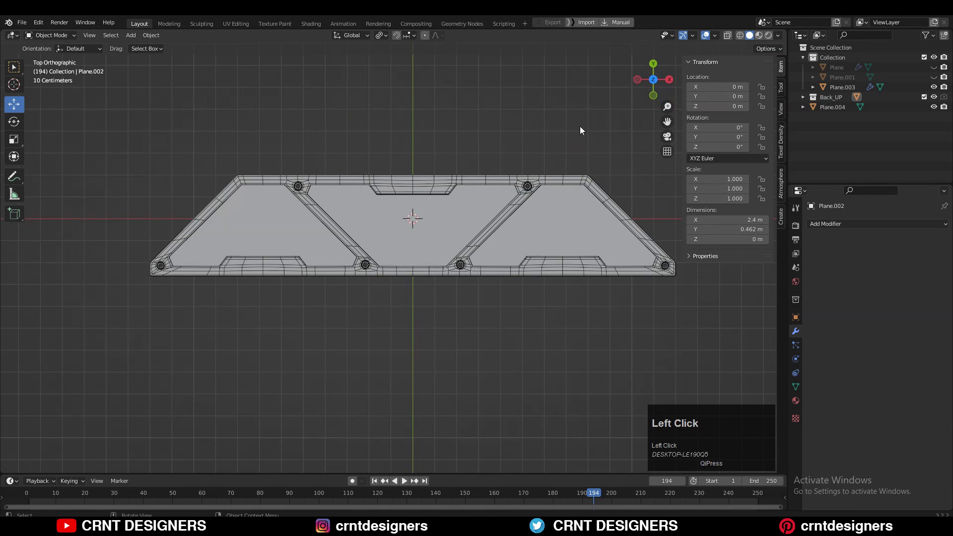
{"action": "left_click", "coordinate": [705, 36]}
{"action": "middle_click_drag", "start_coordinate": [281, 221], "coordinate": [310, 199]}
{"action": "scroll", "coordinate": [404, 190], "scroll_direction": "up", "scroll_amount": 3}
{"action": "middle_click_drag", "start_coordinate": [390, 260], "coordinate": [451, 213], "text": "shift"}
{"action": "scroll", "coordinate": [420, 269], "scroll_direction": "down", "scroll_amount": 3}
{"action": "key", "text": "ctrl+s"}
View the whole panel assembly at an angle and open the viewport shading options
{"action": "scroll", "coordinate": [433, 267], "scroll_direction": "down", "scroll_amount": 2}
{"action": "mouse_move", "coordinate": [405, 252]}
{"action": "middle_mouse_down"}
{"action": "mouse_move", "coordinate": [434, 220]}
{"action": "mouse_move", "coordinate": [405, 219]}
{"action": "mouse_move", "coordinate": [432, 215]}
{"action": "middle_mouse_up"}
{"action": "left_click", "coordinate": [777, 35]}
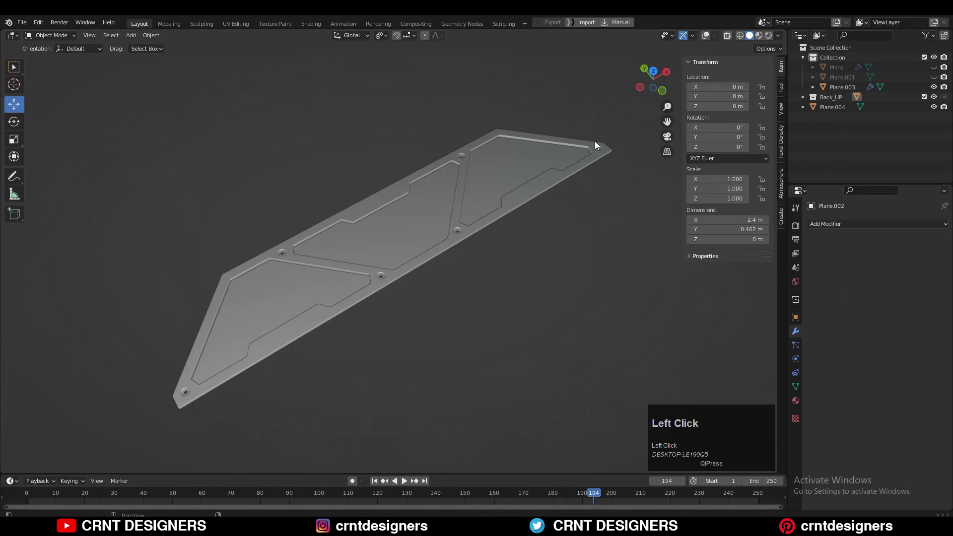
Select the frame and the infill panels, turn overlays back on and enable the Face Orientation overlay
{"action": "key", "text": "Tab"}
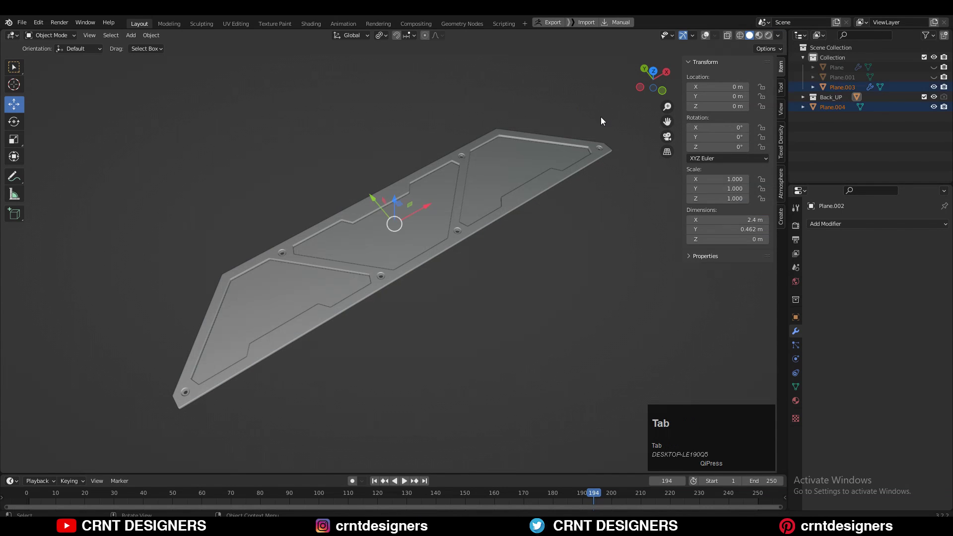
{"action": "left_click", "coordinate": [705, 35]}
{"action": "left_click", "coordinate": [715, 35]}
{"action": "left_click", "coordinate": [654, 212]}
Recalculate the normals of the frame and panel meshes to the outside
{"action": "key", "text": "Tab"}
{"action": "key", "text": "alt+n"}
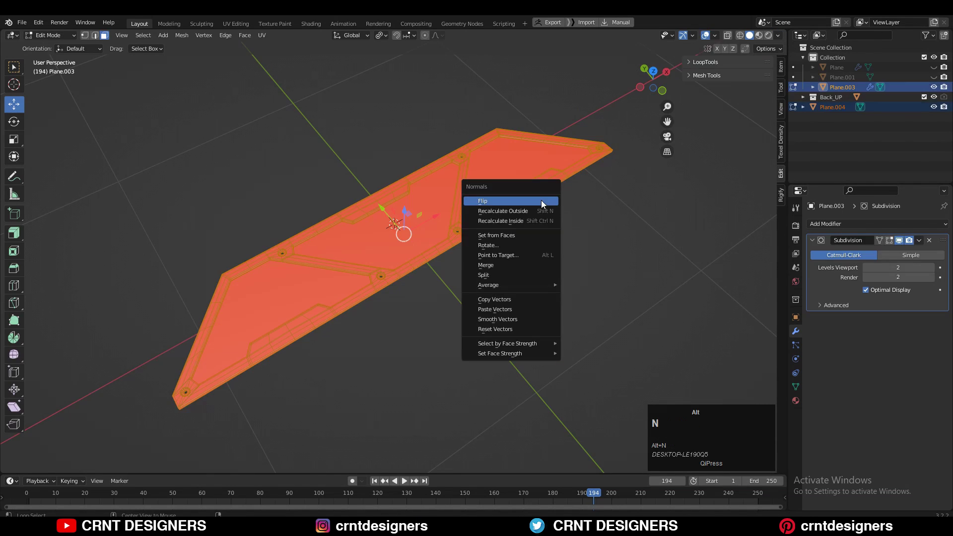
{"action": "left_click", "coordinate": [546, 211]}
Flip the normals of all faces of the infill panels
{"action": "key", "text": "Tab"}
{"action": "left_click", "coordinate": [520, 175]}
{"action": "key", "text": "Tab"}
{"action": "key", "text": "a"}
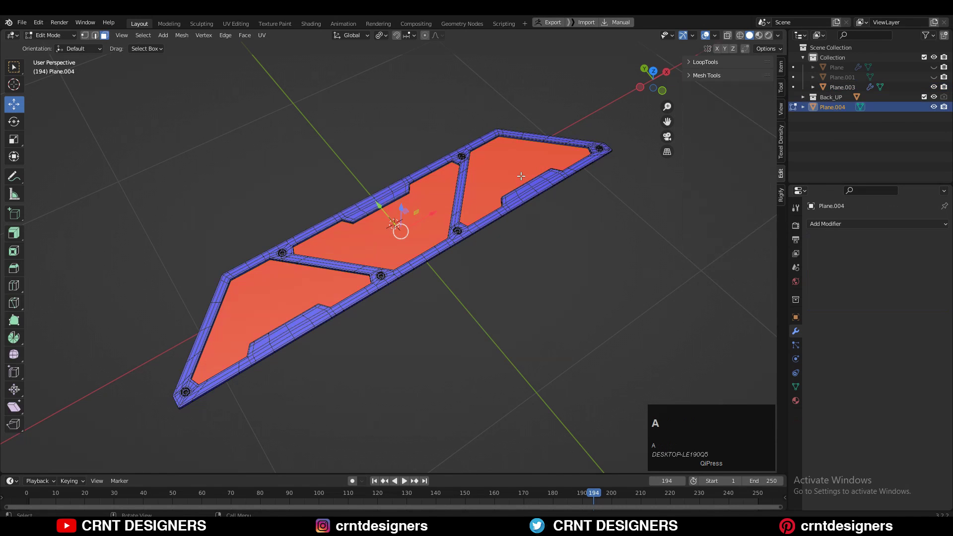
{"action": "key", "text": "alt+n"}
{"action": "left_click", "coordinate": [523, 188]}
{"action": "key", "text": "Tab"}
Turn the overlays back on for the isolated infill panels and select them
{"action": "left_click", "coordinate": [705, 43]}
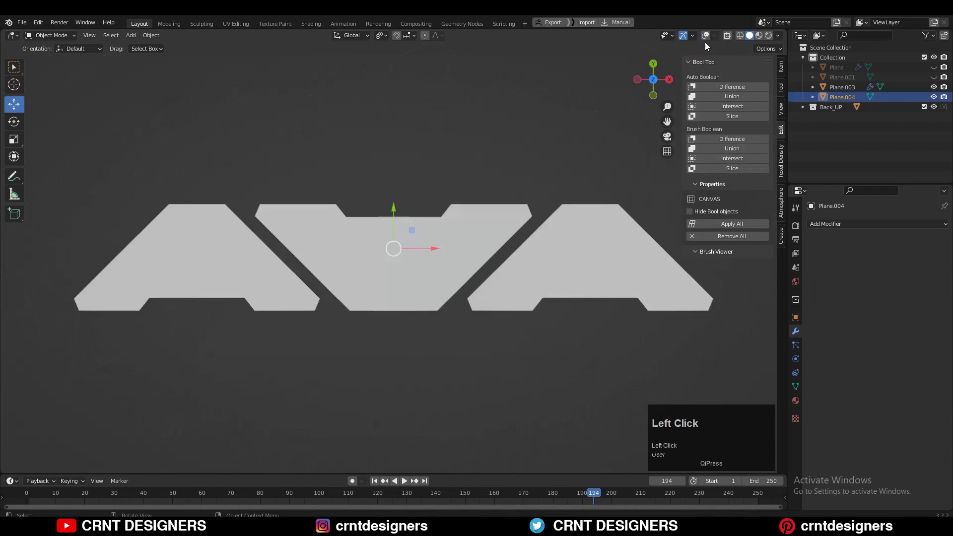
{"action": "key", "text": "Tab"}
{"action": "key", "text": "Tab"}
{"action": "scroll", "coordinate": [218, 261], "scroll_direction": "up", "scroll_amount": 1}
{"action": "left_click", "coordinate": [235, 258]}
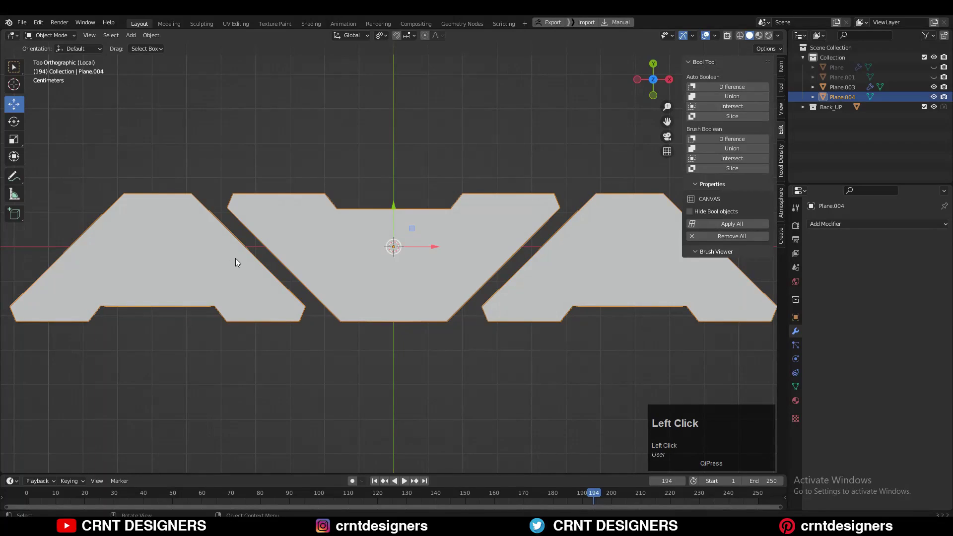
Subdivide the two slanted side edges of the left infill panel and connect their midpoints with a horizontal edge
{"action": "key", "text": "Tab"}
{"action": "left_click", "coordinate": [255, 251]}
{"action": "scroll", "coordinate": [181, 219], "scroll_direction": "up", "scroll_amount": 2}
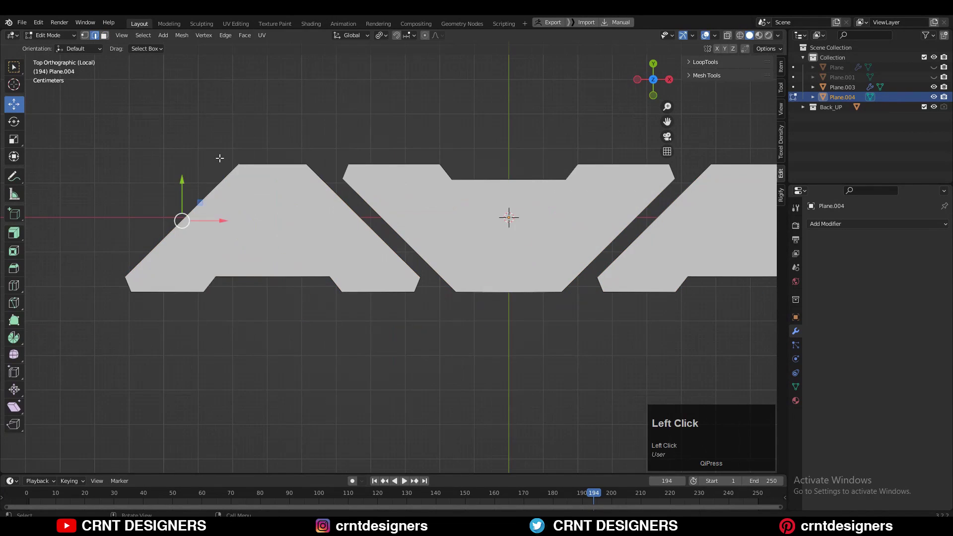
{"action": "right_click", "coordinate": [229, 149]}
{"action": "left_click", "coordinate": [229, 149]}
{"action": "left_click", "coordinate": [353, 219]}
{"action": "right_click", "coordinate": [354, 219]}
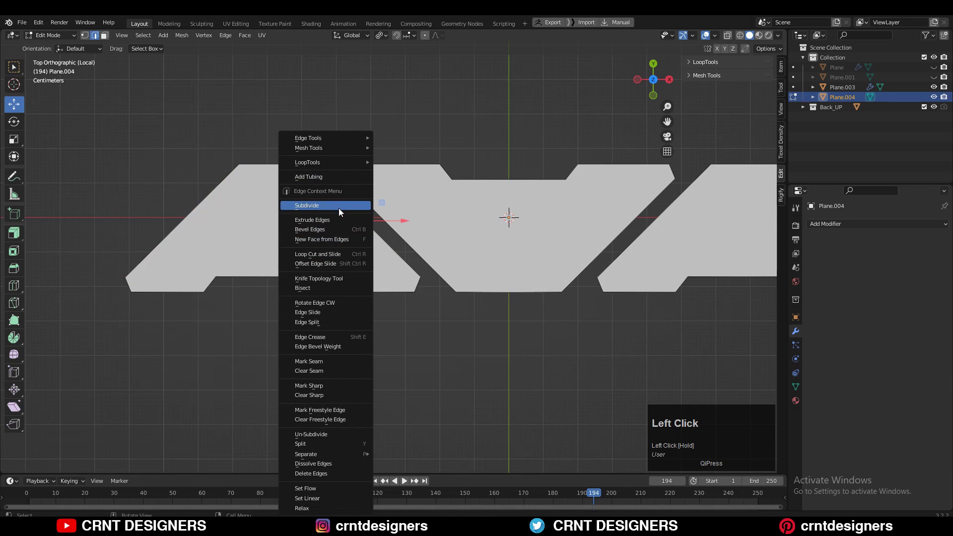
{"action": "left_click", "coordinate": [339, 209]}
{"action": "left_click", "coordinate": [360, 221]}
{"action": "right_click", "coordinate": [246, 225]}
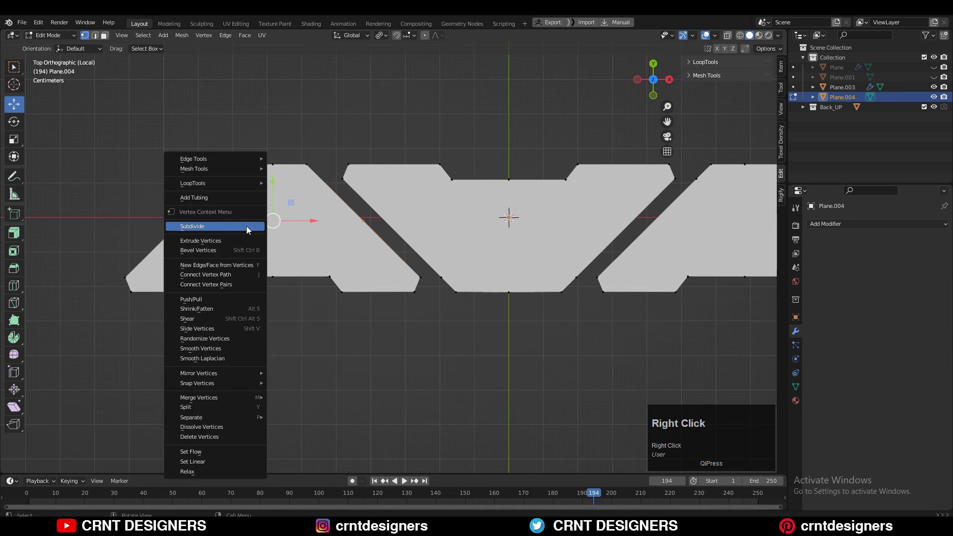
{"action": "left_click", "coordinate": [226, 286]}
Dissolve the stray vertices near the lower ends of the centre panel's slanted edges
{"action": "middle_click_drag", "start_coordinate": [387, 182], "coordinate": [331, 199], "text": "shift"}
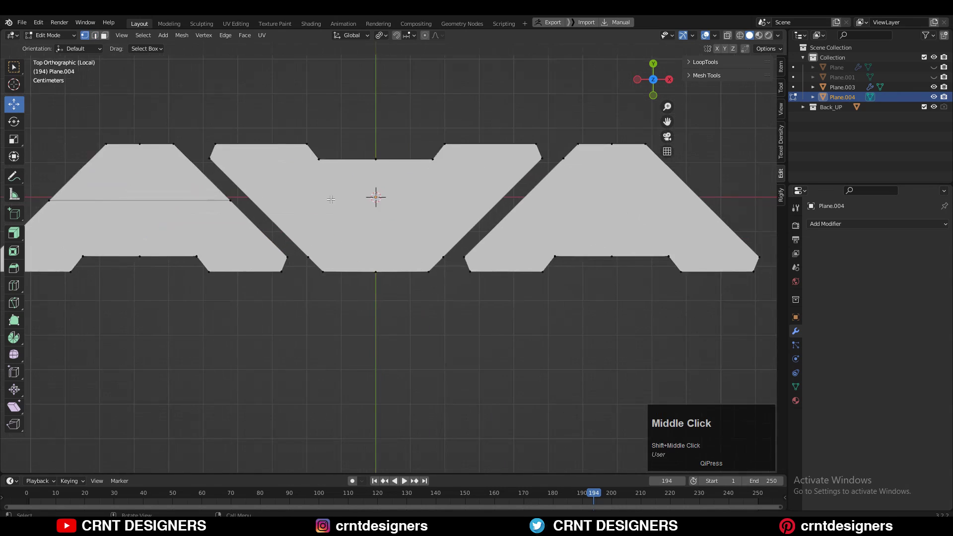
{"action": "left_click", "coordinate": [441, 256], "text": "shift"}
{"action": "key", "text": "ctrl+x"}
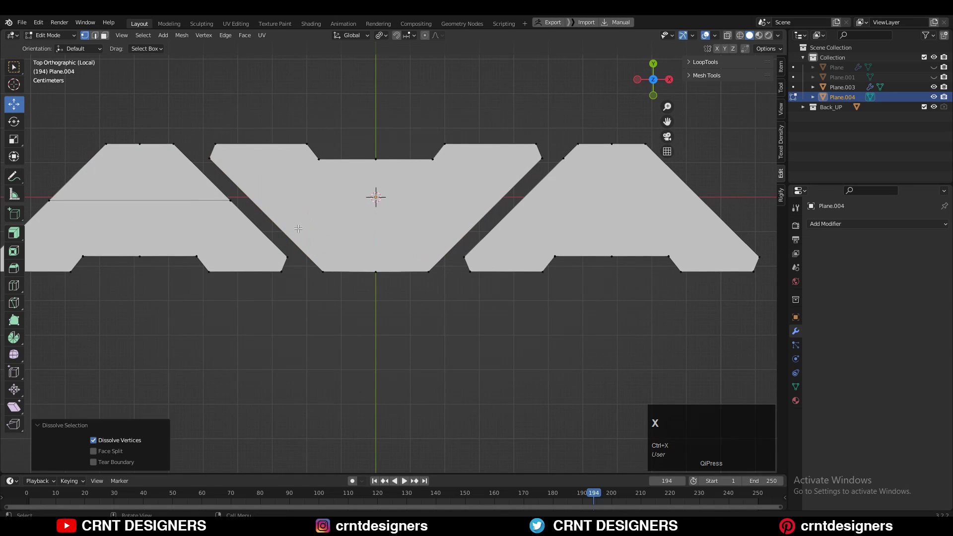
Subdivide the centre panel's two slanted edges with 1 cut to create a horizontal edge across it
{"action": "key", "text": "2"}
{"action": "left_click", "coordinate": [285, 232]}
{"action": "left_click", "coordinate": [474, 214], "text": "shift"}
{"action": "right_click", "coordinate": [468, 205]}
{"action": "left_click", "coordinate": [432, 186]}
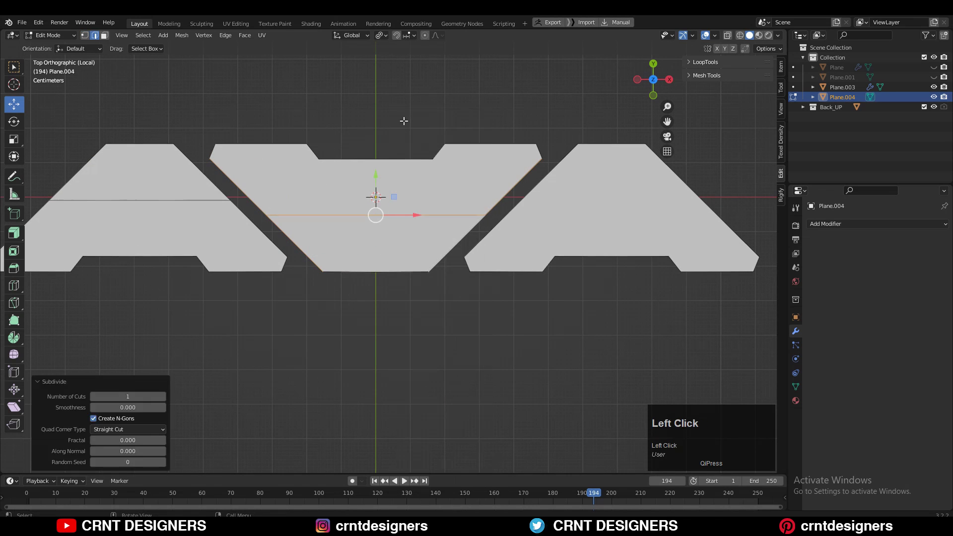
{"action": "key", "text": "1"}
{"action": "left_click", "coordinate": [356, 199]}
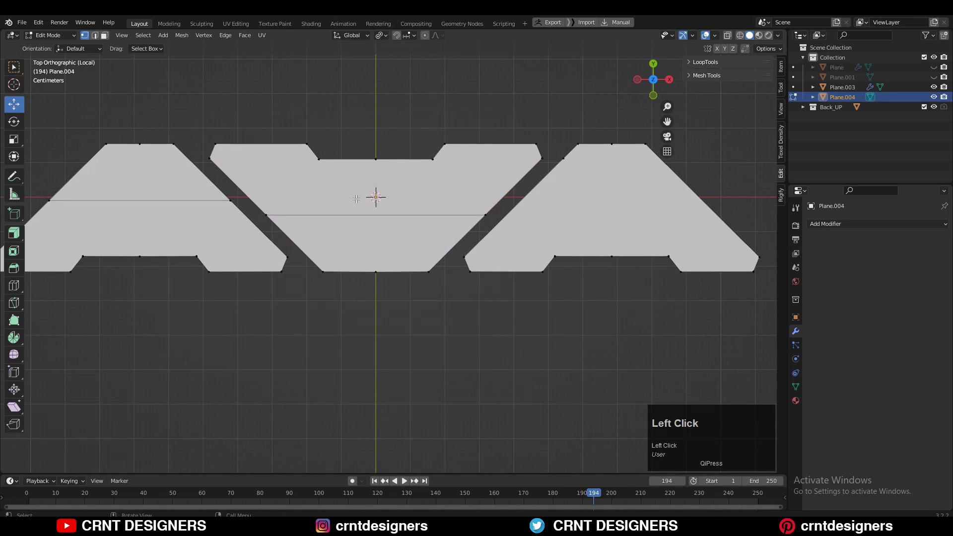
Symmetrize the whole infill panel mesh from -X to +X
{"action": "scroll", "coordinate": [327, 193], "scroll_direction": "down", "scroll_amount": 3}
{"action": "left_click", "coordinate": [195, 188]}
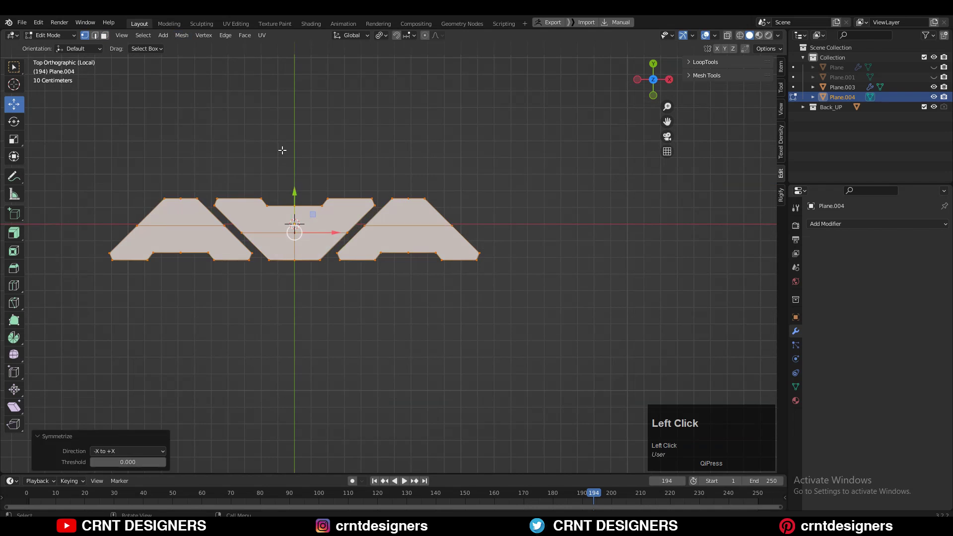
{"action": "left_click", "coordinate": [281, 149]}
Subdivide the upper slanted edges of the left panel and connect their midpoints with a second horizontal edge
{"action": "middle_click_drag", "start_coordinate": [176, 225], "coordinate": [409, 183], "text": "shift"}
{"action": "scroll", "coordinate": [408, 183], "scroll_direction": "up", "scroll_amount": 4}
{"action": "middle_click_drag", "start_coordinate": [341, 201], "coordinate": [325, 210], "text": "shift"}
{"action": "key", "text": "2"}
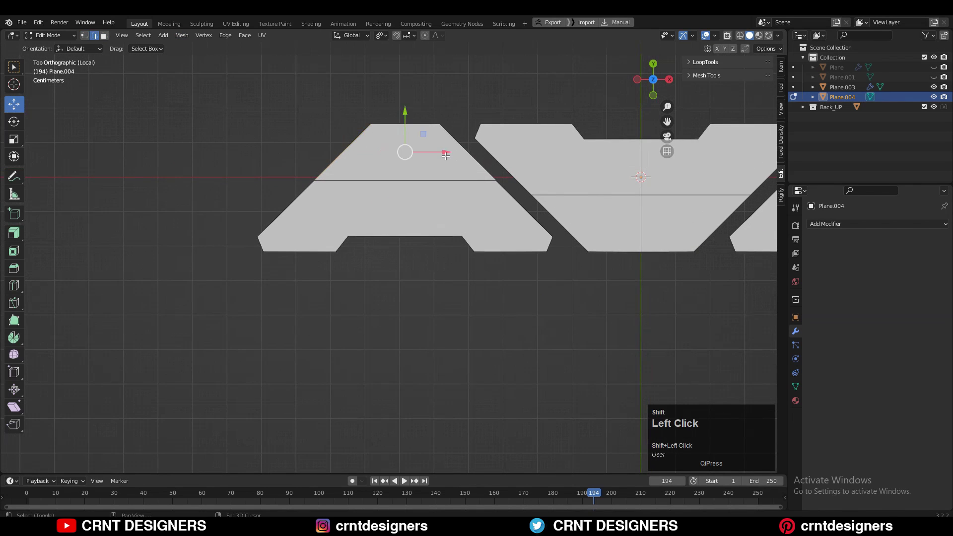
{"action": "right_click", "coordinate": [445, 156]}
{"action": "left_click", "coordinate": [437, 156]}
{"action": "key", "text": "1"}
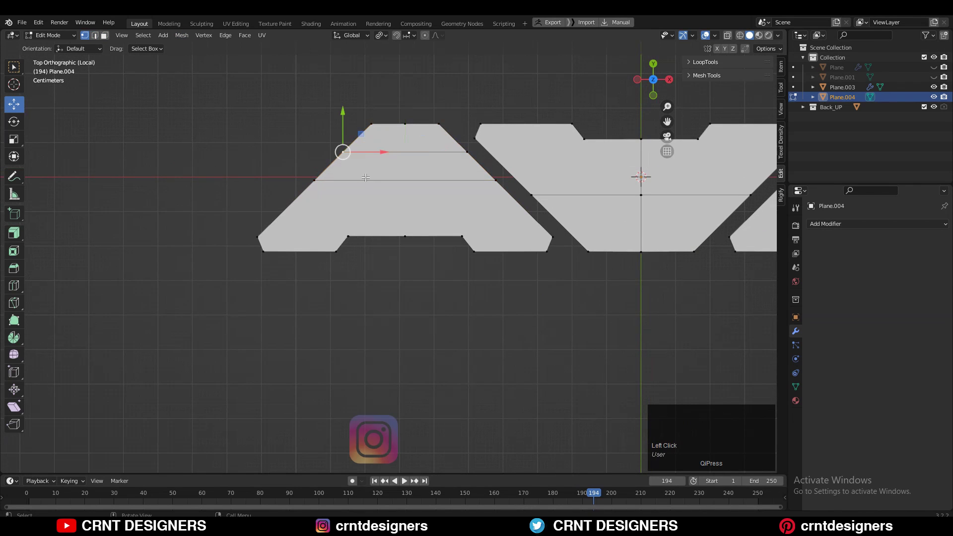
{"action": "middle_click_drag", "start_coordinate": [457, 166], "coordinate": [386, 141], "text": "shift"}
{"action": "left_click_drag", "start_coordinate": [391, 288], "coordinate": [392, 288]}
{"action": "right_click", "coordinate": [415, 174]}
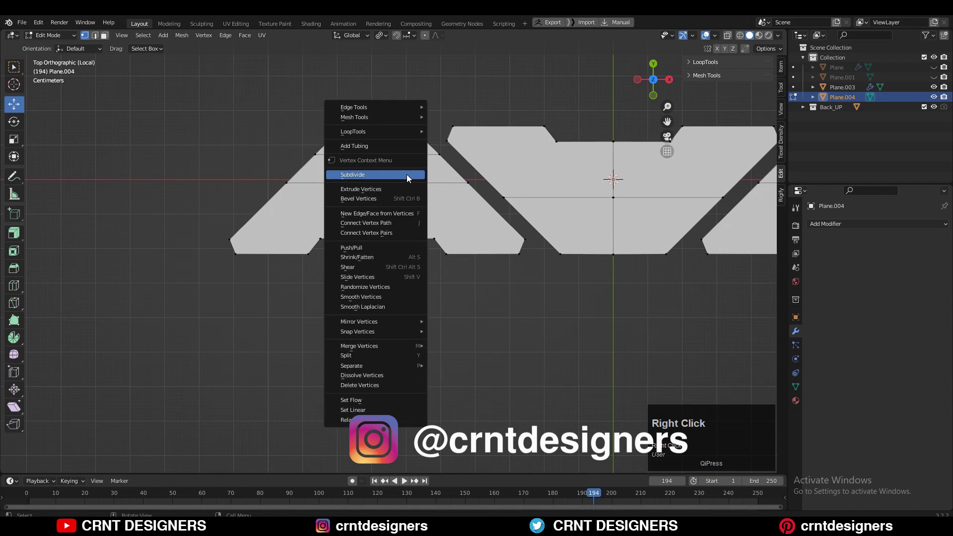
{"action": "left_click", "coordinate": [415, 174]}
Connect the middle vertices of the left panel's top and bottom edges with a vertical centre edge
{"action": "middle_click_drag", "start_coordinate": [533, 188], "coordinate": [463, 193], "text": "shift"}
{"action": "left_click", "coordinate": [308, 240]}
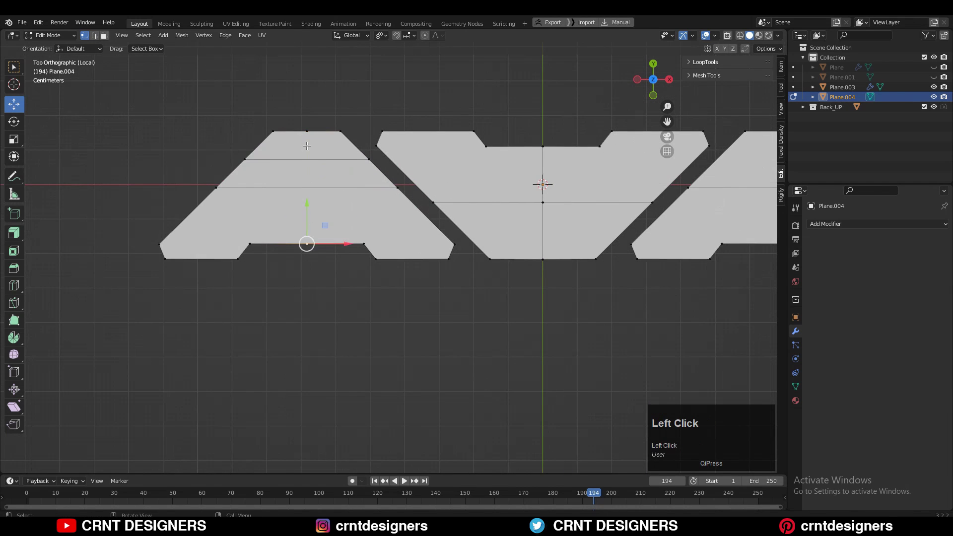
{"action": "left_click", "coordinate": [306, 135], "text": "shift"}
{"action": "right_click", "coordinate": [310, 172]}
{"action": "left_click", "coordinate": [312, 231]}
Subdivide the lower slanted edges on both sides of the centre panel
{"action": "key", "text": "2"}
{"action": "left_click", "coordinate": [327, 106]}
{"action": "middle_click_drag", "start_coordinate": [474, 235], "coordinate": [387, 229], "text": "shift"}
{"action": "left_click", "coordinate": [387, 229]}
{"action": "left_click", "coordinate": [531, 226], "text": "shift"}
{"action": "right_click", "coordinate": [507, 196]}
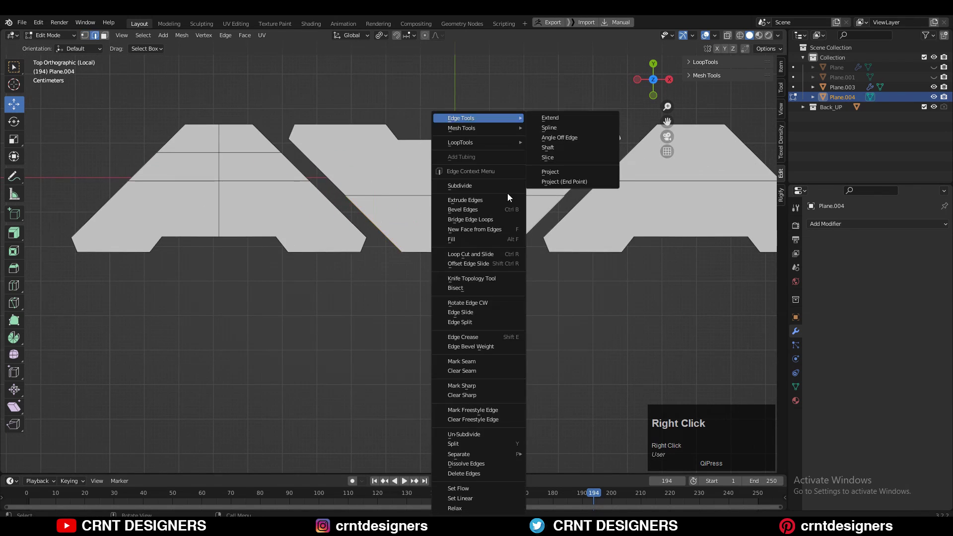
{"action": "left_click", "coordinate": [502, 185]}
Connect the new midpoints of the centre panel's lower slanted edges with a horizontal edge
{"action": "key", "text": "1"}
{"action": "left_click", "coordinate": [536, 223]}
{"action": "right_click", "coordinate": [502, 221]}
{"action": "left_click", "coordinate": [494, 244]}
{"action": "right_click", "coordinate": [491, 252]}
{"action": "right_click", "coordinate": [495, 220]}
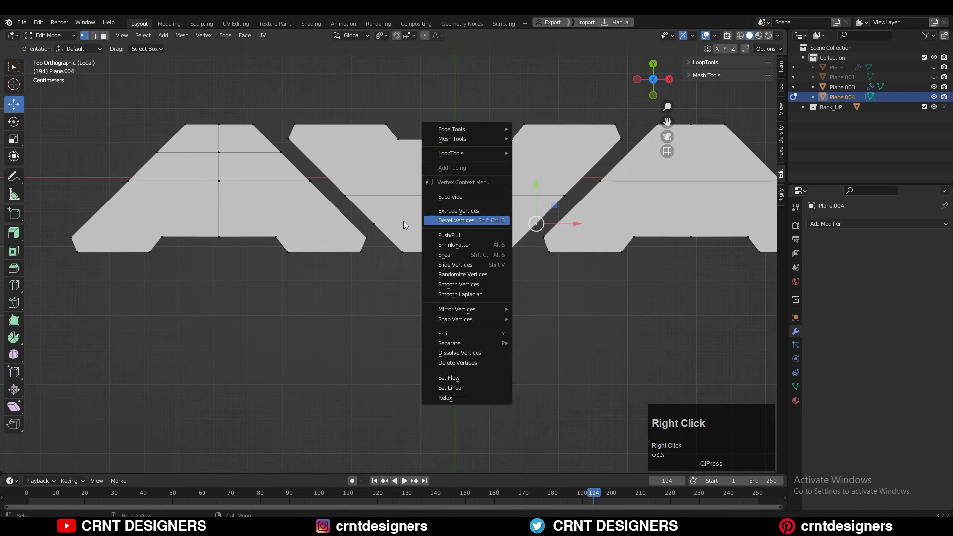
{"action": "left_click", "coordinate": [373, 224]}
{"action": "left_click", "coordinate": [536, 224], "text": "shift"}
{"action": "right_click", "coordinate": [495, 219]}
{"action": "left_click", "coordinate": [489, 245]}
{"action": "left_click", "coordinate": [507, 252]}
Symmetrize the infill panel mesh to copy the left panel's cuts to the right panel
{"action": "scroll", "coordinate": [405, 184], "scroll_direction": "down", "scroll_amount": 3}
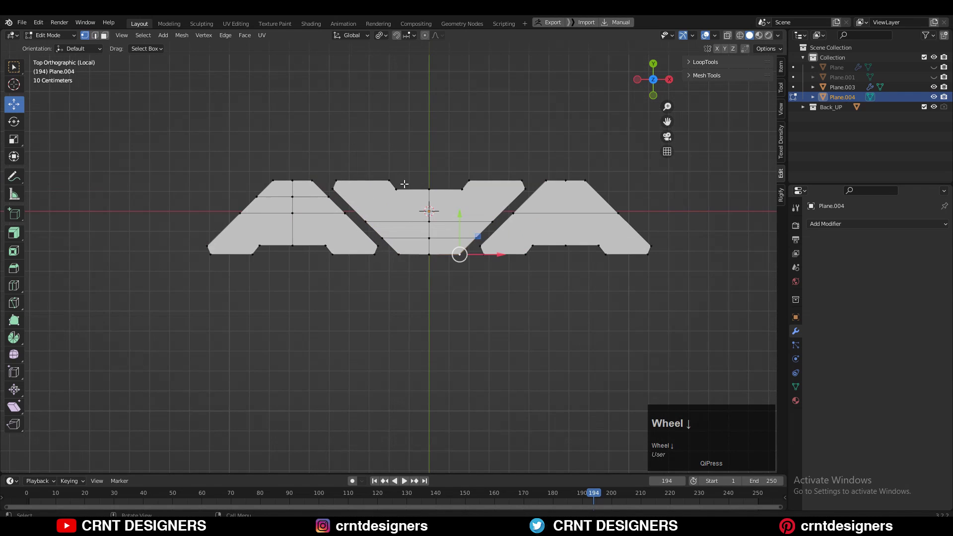
{"action": "left_click", "coordinate": [183, 38]}
{"action": "left_click", "coordinate": [201, 184]}
{"action": "left_click", "coordinate": [432, 102]}
Add a centred horizontal loop cut between the two horizontal edges of the left panel and of the centre panel
{"action": "scroll", "coordinate": [307, 149], "scroll_direction": "up", "scroll_amount": 7}
{"action": "middle_click_drag", "start_coordinate": [223, 144], "coordinate": [405, 189], "text": "shift"}
{"action": "key", "text": "ctrl+r"}
{"action": "left_click", "coordinate": [392, 172]}
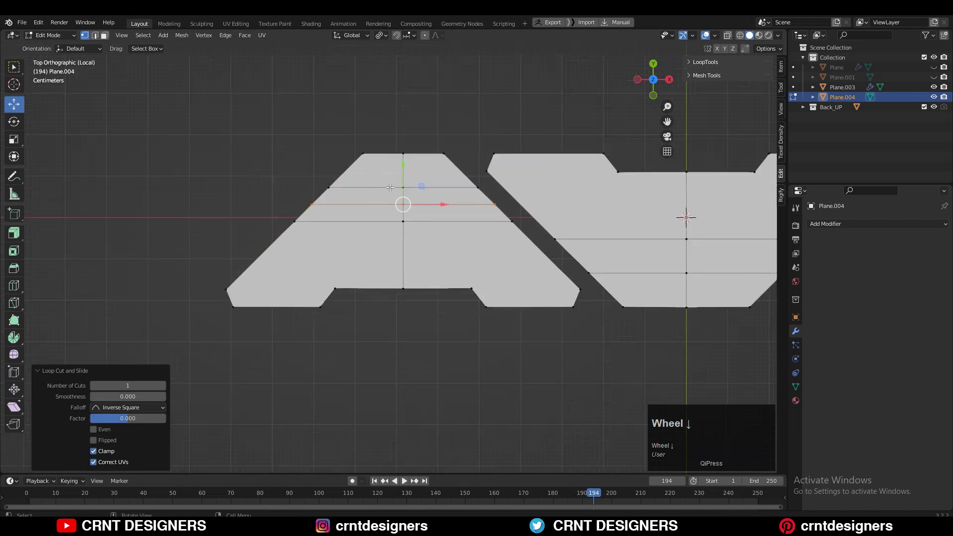
{"action": "scroll", "coordinate": [390, 187], "scroll_direction": "down", "scroll_amount": 1}
{"action": "key", "text": "ctrl+r"}
Add slanted guide loop cuts through the left panel's upper part and the centre panel's lower part
{"action": "key", "text": "2"}
{"action": "scroll", "coordinate": [374, 189], "scroll_direction": "up", "scroll_amount": 1}
{"action": "key", "text": "ctrl+r"}
{"action": "left_click", "coordinate": [372, 184]}
{"action": "right_click", "coordinate": [397, 182]}
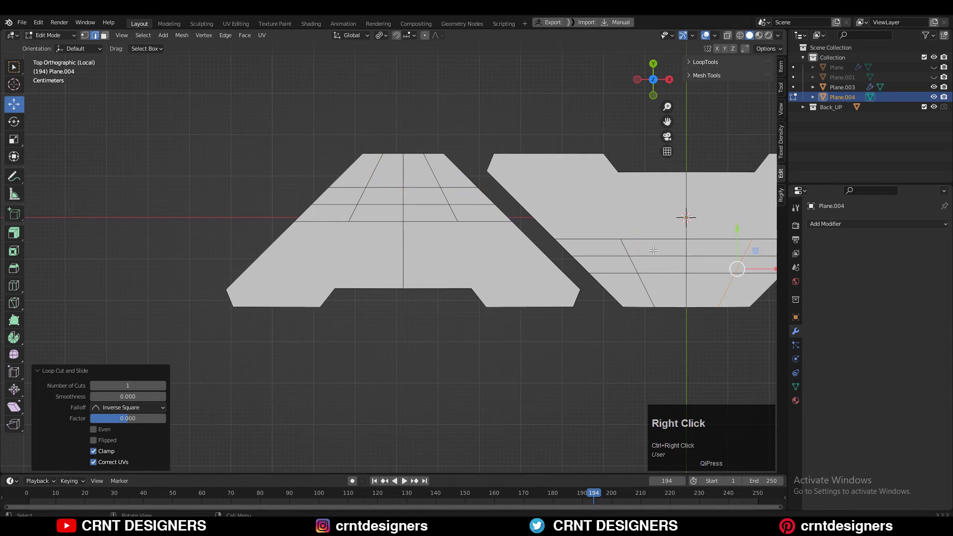
{"action": "key", "text": "ctrl+r"}
{"action": "left_click", "coordinate": [601, 245]}
{"action": "right_click", "coordinate": [601, 245]}
Connect vertices diagonally across the lower corners of the left panel's upper section, on both sides
{"action": "key", "text": "1"}
{"action": "left_click", "coordinate": [321, 220]}
{"action": "left_click", "coordinate": [311, 204], "text": "shift"}
{"action": "right_click", "coordinate": [305, 177]}
{"action": "left_click", "coordinate": [306, 176]}
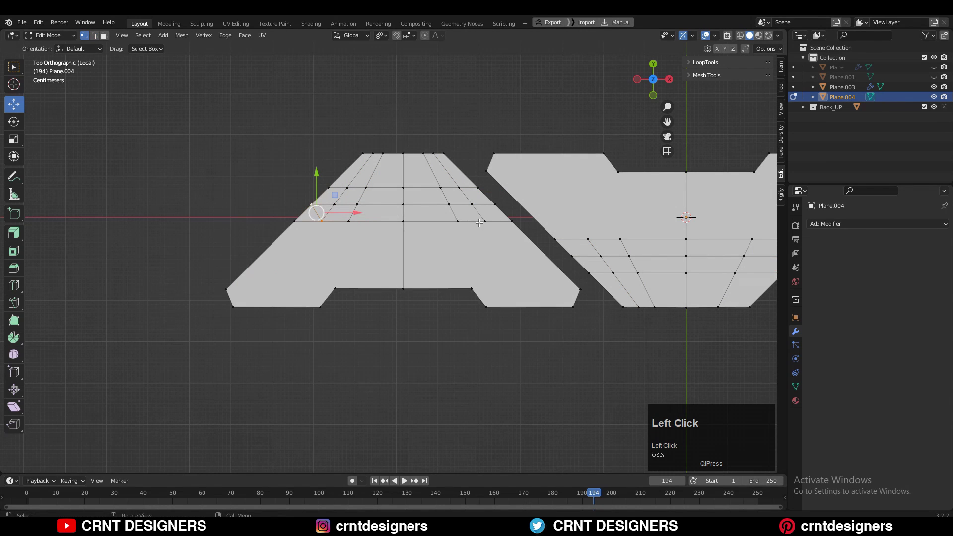
{"action": "right_click", "coordinate": [510, 176]}
{"action": "left_click", "coordinate": [510, 177]}
Connect two vertices diagonally across the upper left corner of the centre panel's lower section
{"action": "middle_click_drag", "start_coordinate": [567, 264], "coordinate": [439, 235], "text": "shift"}
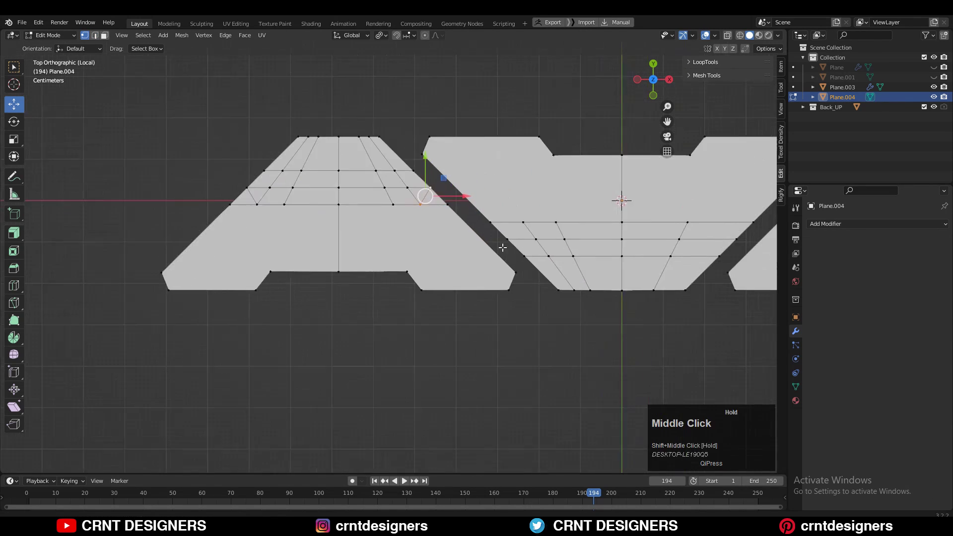
{"action": "left_click", "coordinate": [444, 227]}
{"action": "left_click", "coordinate": [460, 211], "text": "shift"}
{"action": "right_click", "coordinate": [482, 179]}
{"action": "left_click", "coordinate": [483, 179]}
Select the entire infill panel mesh and symmetrize it to mirror the diagonal corner cuts
{"action": "key", "text": "a"}
{"action": "left_click", "coordinate": [182, 35]}
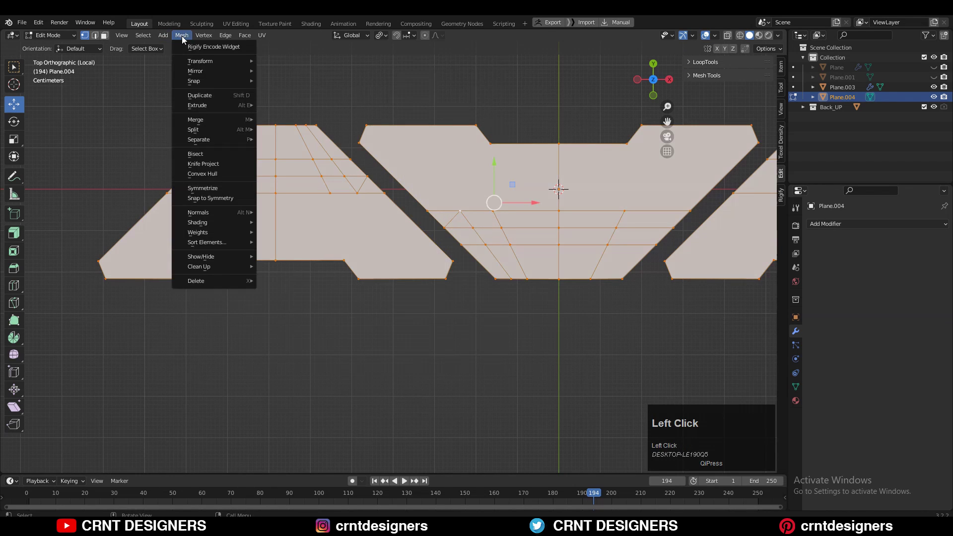
{"action": "left_click", "coordinate": [222, 188]}
Dissolve the middle horizontal guide loops of the left and centre panels
{"action": "key", "text": "3"}
{"action": "key", "text": "ctrl+x"}
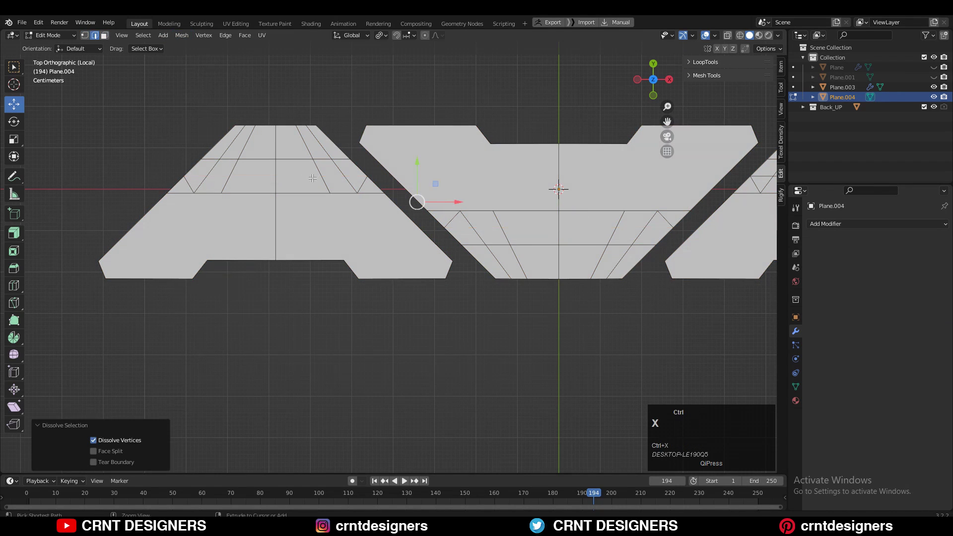
{"action": "key", "text": "3"}
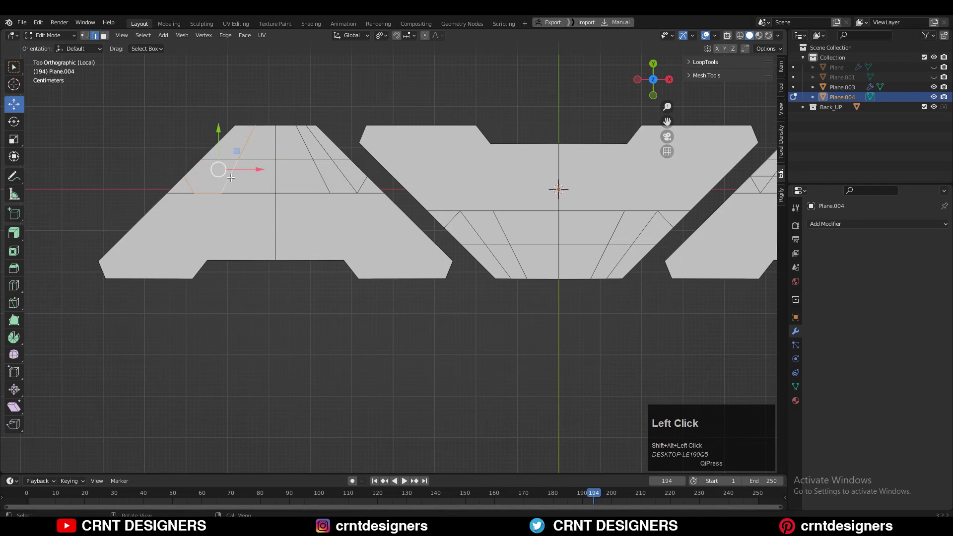
Dissolve the slanted guide edges in the left panel's upper section, keeping the diagonal corner cuts
{"action": "key", "text": "ctrl+x"}
{"action": "left_click", "coordinate": [306, 144], "text": "alt"}
{"action": "key", "text": "ctrl+x"}
{"action": "left_click", "coordinate": [338, 168], "text": "alt"}
{"action": "key", "text": "ctrl+x"}
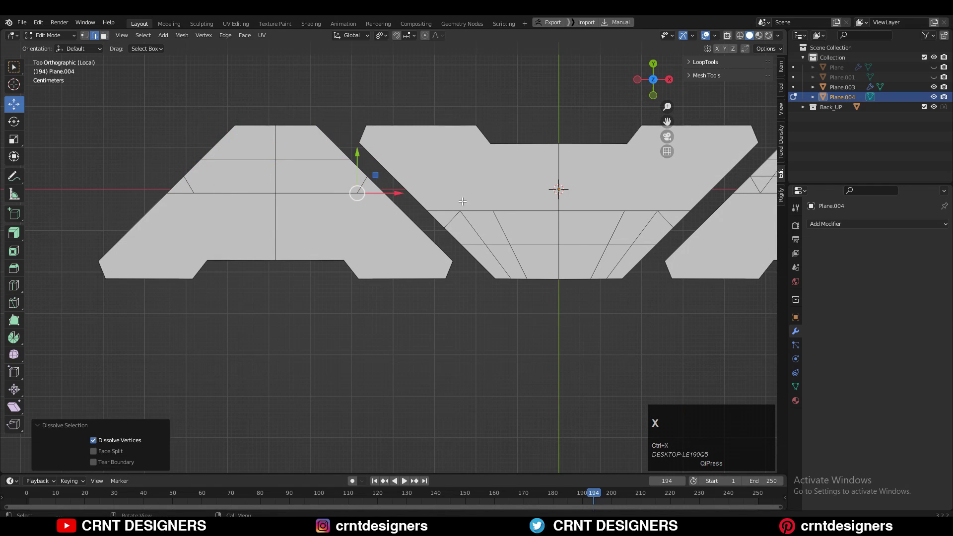
Dissolve the slanted guide edges in the left half of the centre panel's lower section
{"action": "left_click", "coordinate": [478, 230]}
{"action": "left_click", "coordinate": [497, 261], "text": "shift"}
{"action": "left_click", "coordinate": [517, 258], "text": "alt+shift"}
{"action": "key", "text": "ctrl+x"}
Symmetrize the cleaned-up infill panel mesh to carry the edge removal over to the other half
{"action": "left_click", "coordinate": [534, 244]}
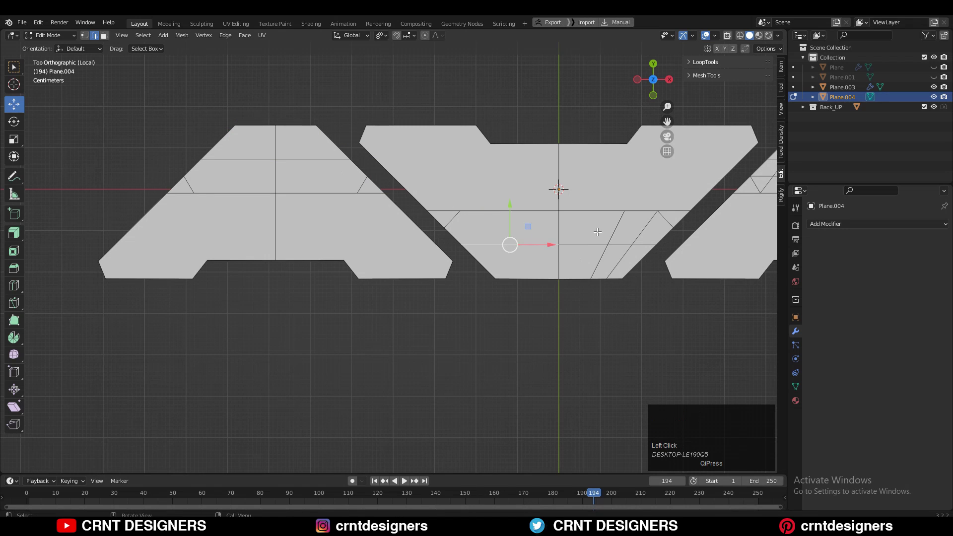
{"action": "left_click", "coordinate": [181, 36]}
{"action": "left_click", "coordinate": [225, 187]}
{"action": "key", "text": "ctrl+z"}
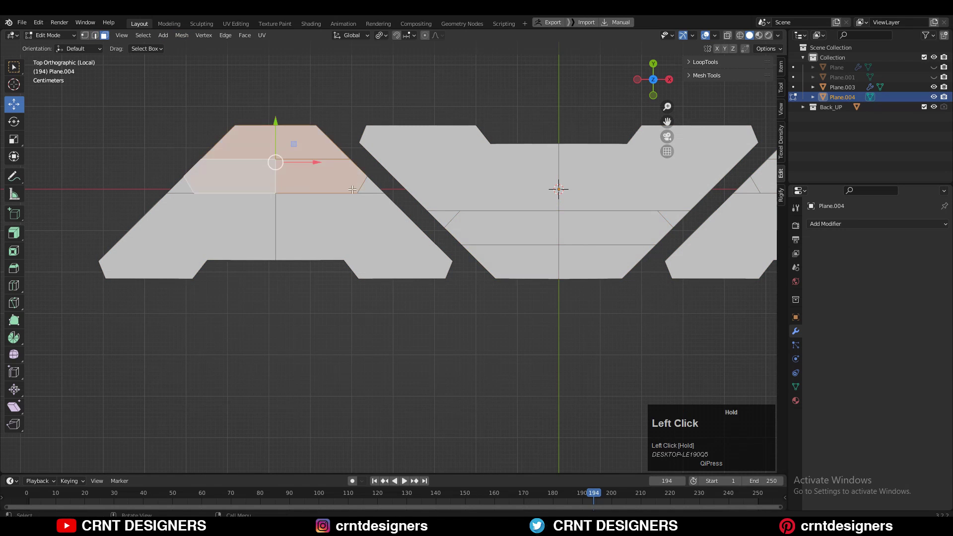
Separate the side panels' upper section faces and the centre panel's lower section faces into a new object
{"action": "left_click_drag", "start_coordinate": [592, 293], "coordinate": [592, 292], "text": "shift"}
{"action": "scroll", "coordinate": [580, 273], "scroll_direction": "down", "scroll_amount": 3}
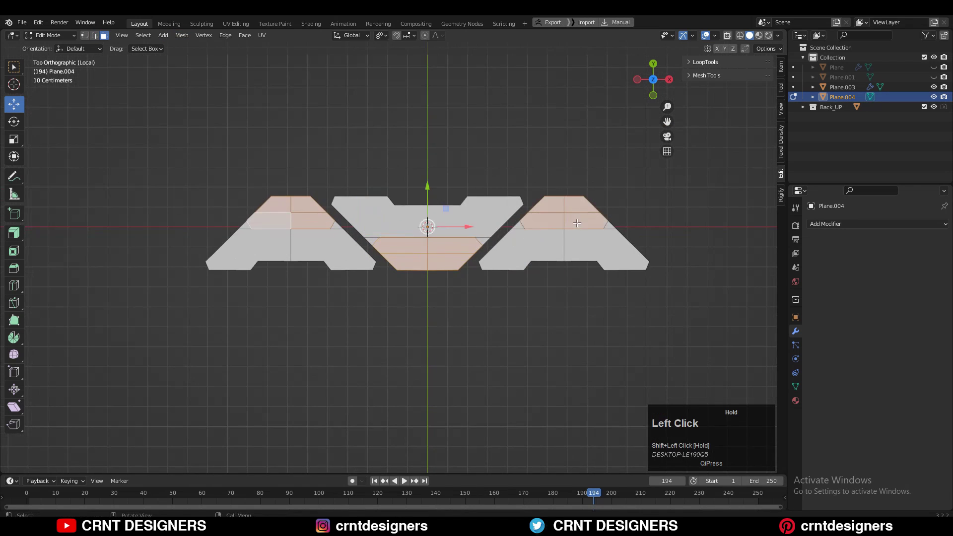
{"action": "key", "text": "Tab"}
{"action": "left_click", "coordinate": [440, 196]}
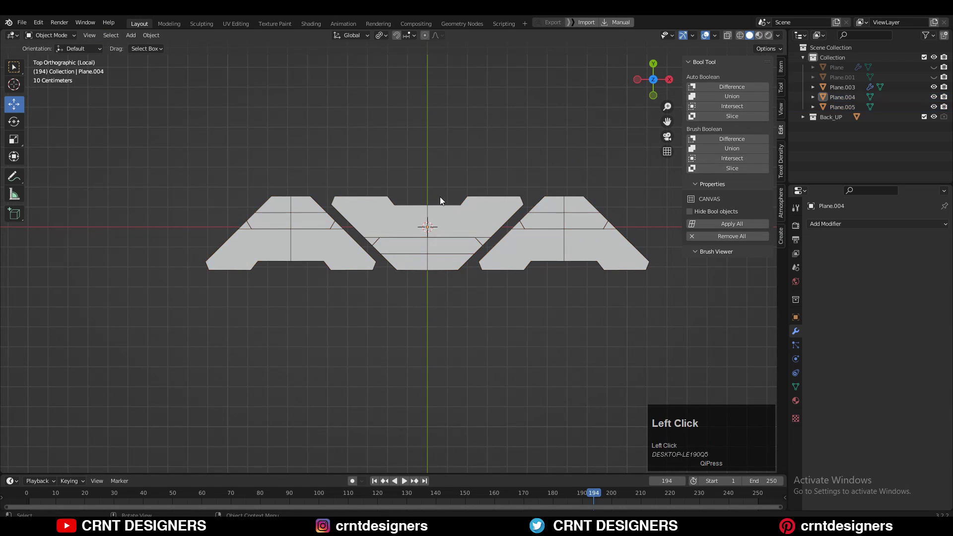
Dissolve the horizontal middle edges of the separated left and centre pieces and isolate the new object for editing
{"action": "scroll", "coordinate": [410, 248], "scroll_direction": "up", "scroll_amount": 4}
{"action": "key", "text": "Tab"}
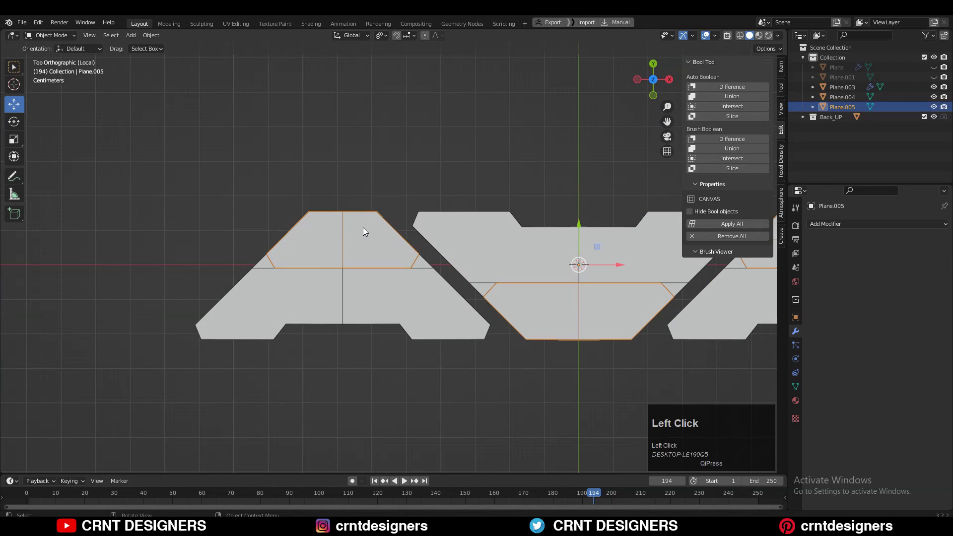
{"action": "key", "text": "slash"}
{"action": "key", "text": "slash"}
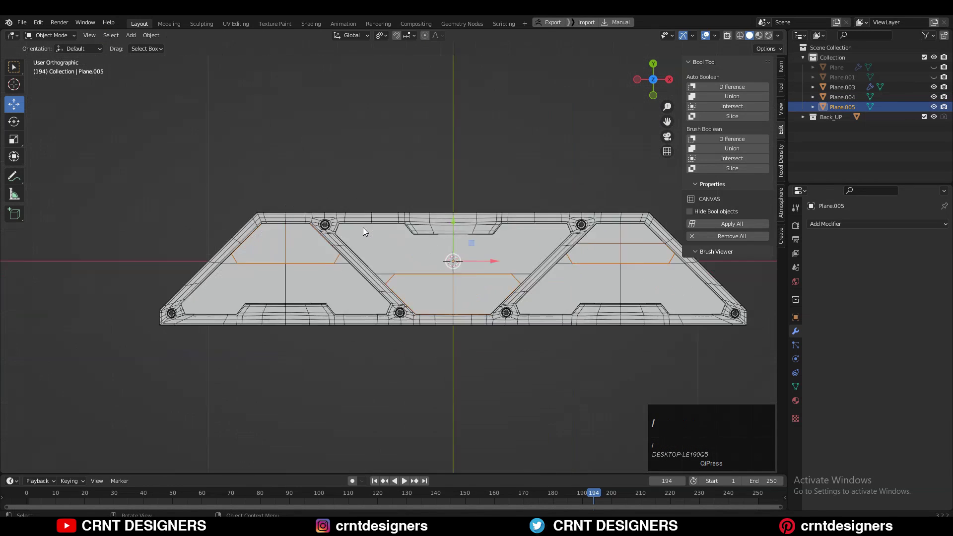
{"action": "scroll", "coordinate": [368, 232], "scroll_direction": "up", "scroll_amount": 2}
{"action": "key", "text": "Tab"}
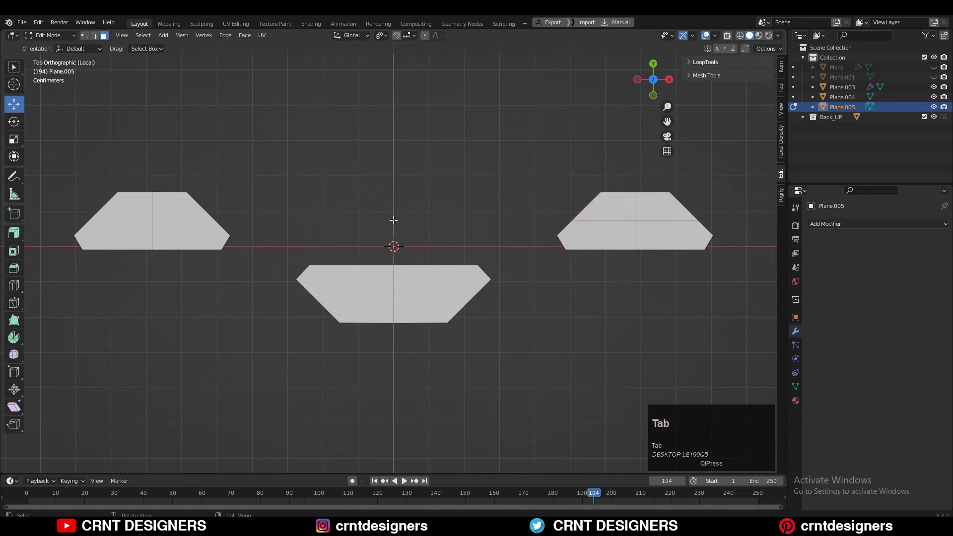
Apply the separated object's transform and inset its faces by about 0.0059 m
{"action": "key", "text": "Tab"}
{"action": "key", "text": "ctrl+a"}
{"action": "left_click", "coordinate": [452, 197]}
{"action": "key", "text": "Tab"}
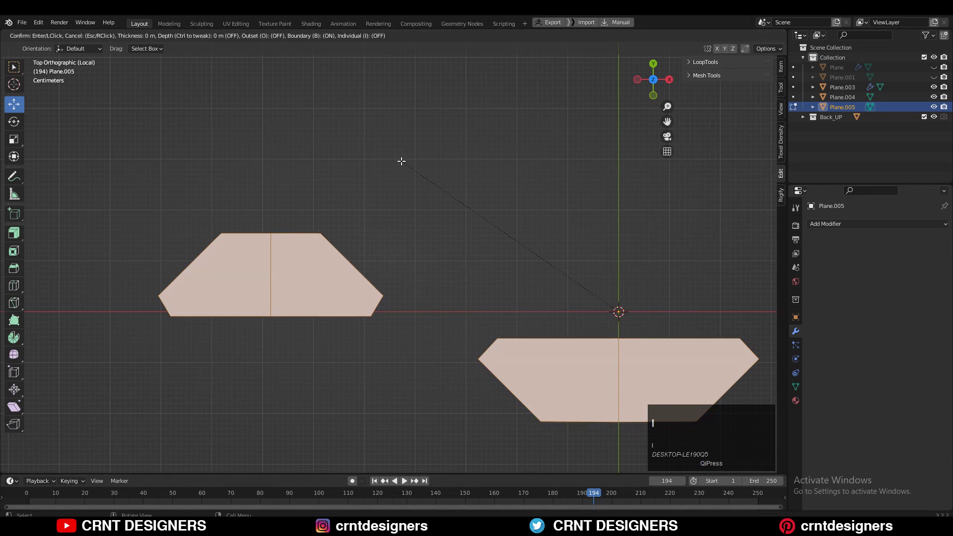
{"action": "left_click", "coordinate": [372, 135]}
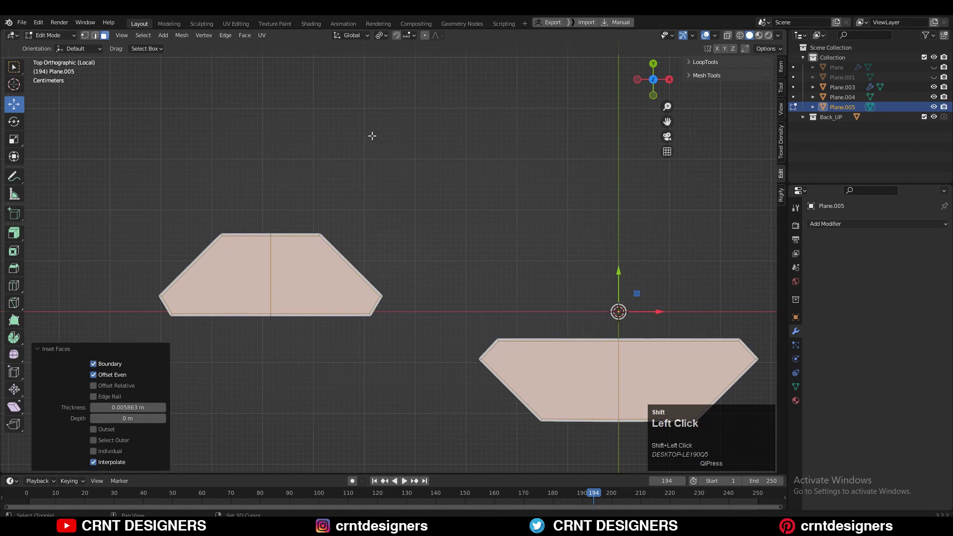
Set the thickness of the face inset to 0.005 m
{"action": "middle_click_drag", "start_coordinate": [351, 251], "coordinate": [415, 240], "text": "shift"}
{"action": "scroll", "coordinate": [318, 293], "scroll_direction": "up", "scroll_amount": 4}
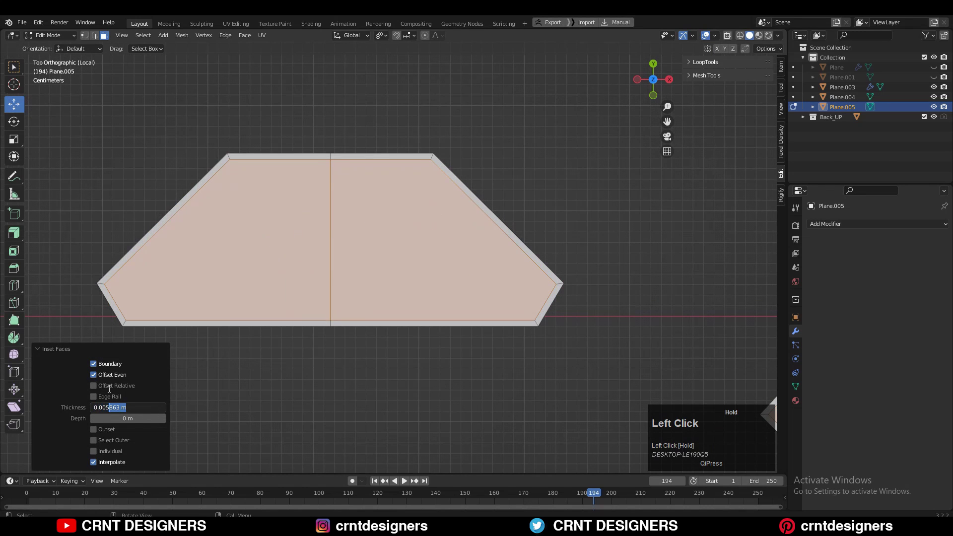
{"action": "middle_click_drag", "start_coordinate": [217, 254], "coordinate": [364, 270], "text": "shift"}
{"action": "scroll", "coordinate": [364, 270], "scroll_direction": "up", "scroll_amount": 4}
{"action": "scroll", "coordinate": [367, 270], "scroll_direction": "down", "scroll_amount": 4}
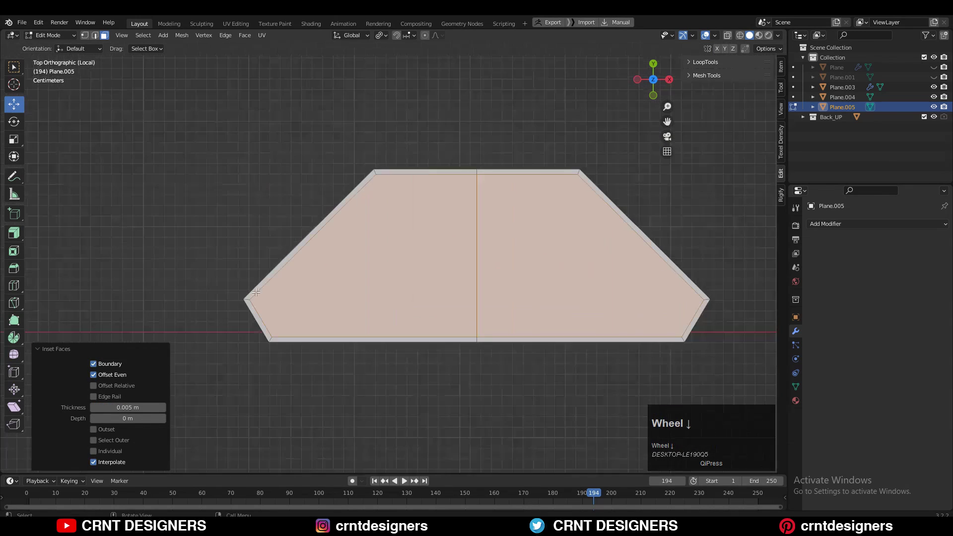
Connect the inset's opposite side corner vertices with a horizontal edge across the left and centre pieces
{"action": "key", "text": "1"}
{"action": "left_click", "coordinate": [256, 299], "text": "shift"}
{"action": "right_click", "coordinate": [314, 272]}
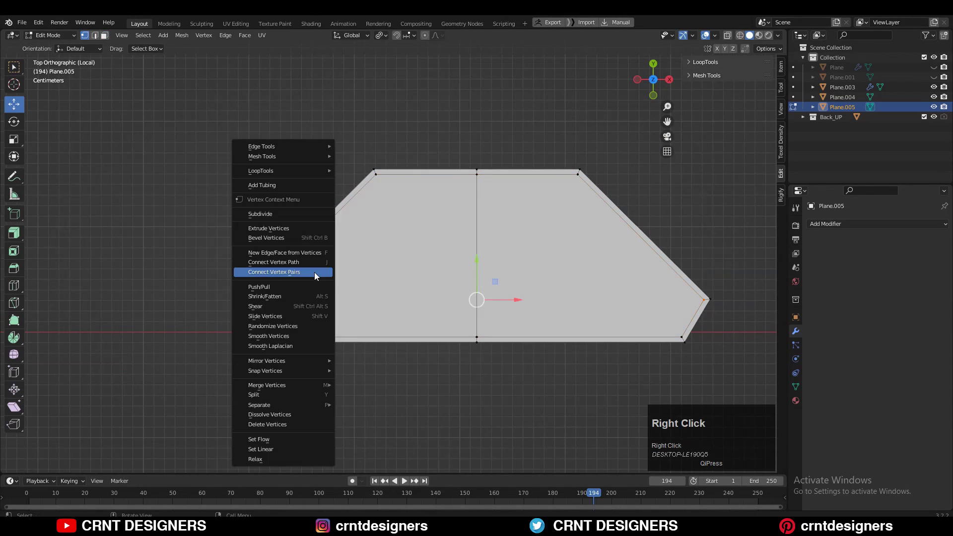
{"action": "left_click", "coordinate": [314, 273]}
{"action": "scroll", "coordinate": [329, 269], "scroll_direction": "down", "scroll_amount": 6}
{"action": "middle_click_drag", "start_coordinate": [620, 320], "coordinate": [470, 287], "text": "shift"}
{"action": "scroll", "coordinate": [466, 292], "scroll_direction": "up", "scroll_amount": 4}
{"action": "left_click", "coordinate": [461, 306]}
{"action": "scroll", "coordinate": [496, 303], "scroll_direction": "down", "scroll_amount": 4}
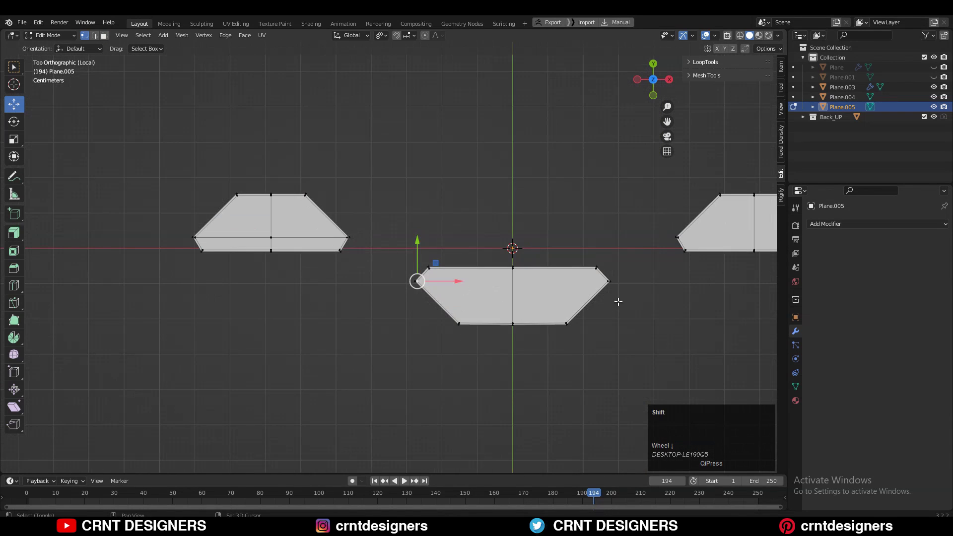
Add a support loop along the left piece's slanted left border and slide its lower segment closer to the border
{"action": "scroll", "coordinate": [340, 193], "scroll_direction": "up", "scroll_amount": 5}
{"action": "middle_click_drag", "start_coordinate": [523, 262], "coordinate": [587, 225], "text": "shift"}
{"action": "scroll", "coordinate": [418, 185], "scroll_direction": "up", "scroll_amount": 3}
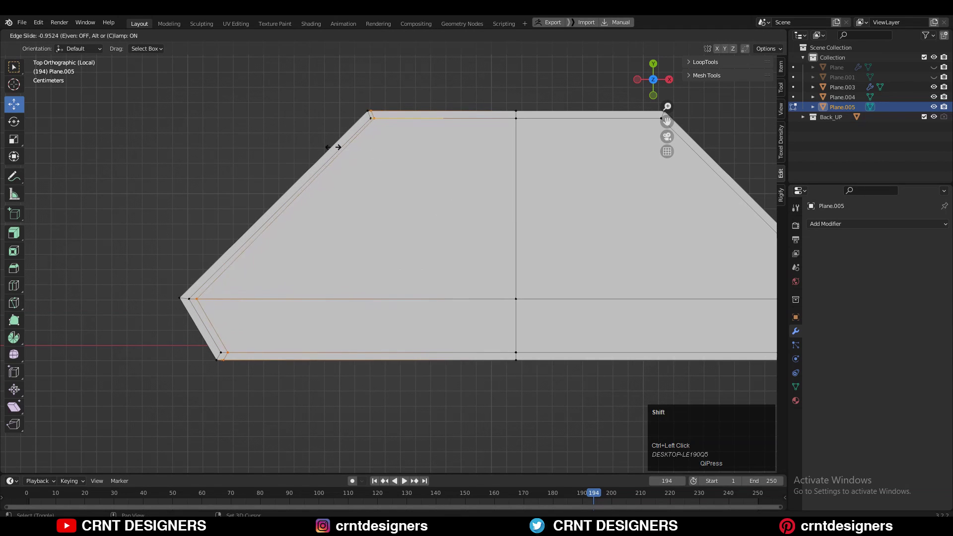
{"action": "left_click", "coordinate": [353, 152], "text": "shift"}
{"action": "middle_click_drag", "start_coordinate": [344, 302], "coordinate": [397, 255], "text": "shift"}
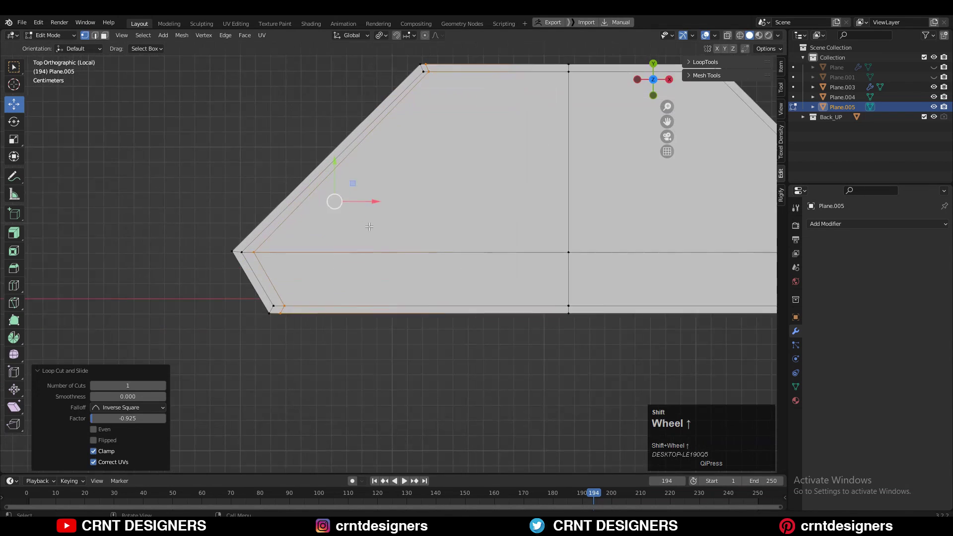
{"action": "scroll", "coordinate": [397, 255], "scroll_direction": "up", "scroll_amount": 1}
{"action": "key", "text": "2"}
{"action": "key", "text": "g"}
{"action": "key", "text": "g"}
{"action": "left_click", "coordinate": [315, 273]}
{"action": "scroll", "coordinate": [315, 273], "scroll_direction": "down", "scroll_amount": 1}
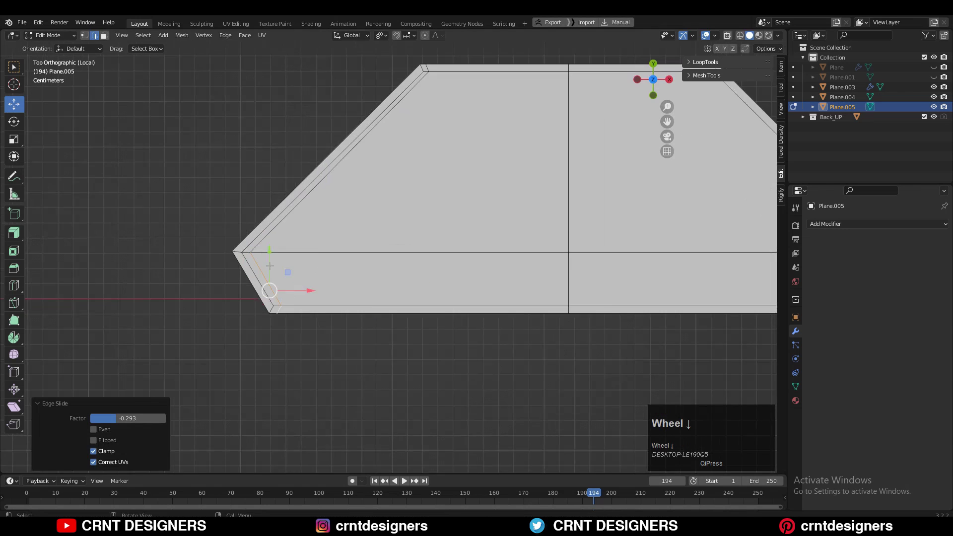
Add horizontal support loops beneath the left piece's top border and just above its middle edge
{"action": "key", "text": "ctrl+r"}
{"action": "left_click", "coordinate": [480, 173]}
{"action": "middle_click_drag", "start_coordinate": [377, 164], "coordinate": [377, 127], "text": "shift"}
{"action": "left_click", "coordinate": [479, 85]}
{"action": "scroll", "coordinate": [221, 226], "scroll_direction": "up", "scroll_amount": 2}
{"action": "key", "text": "ctrl+r"}
{"action": "left_click", "coordinate": [248, 132]}
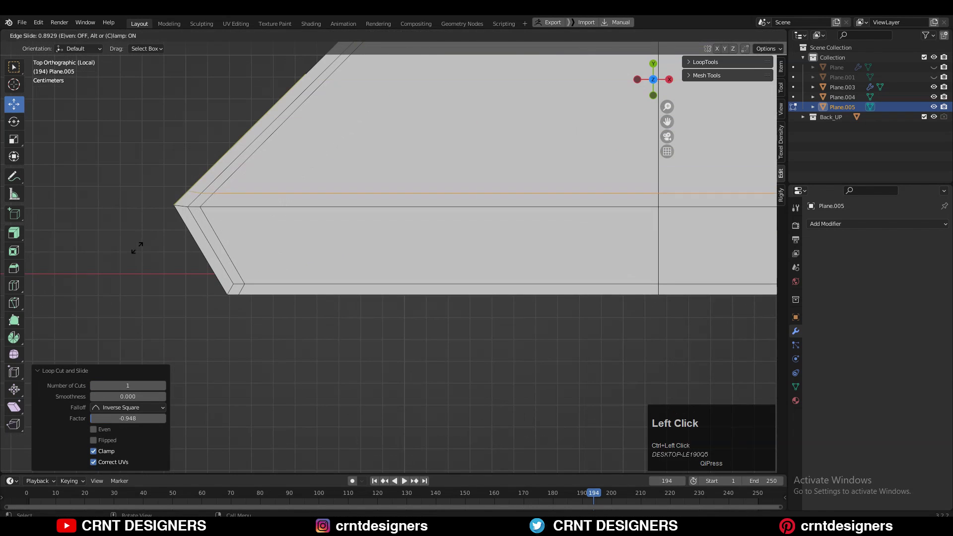
{"action": "left_click", "coordinate": [134, 250]}
Add support loops below the left piece's middle edge and above its bottom border, and slide the loop above the middle edge
{"action": "key", "text": "ctrl+r"}
{"action": "left_click", "coordinate": [201, 250]}
{"action": "left_click", "coordinate": [183, 219]}
{"action": "left_click", "coordinate": [216, 198], "text": "alt"}
{"action": "left_click", "coordinate": [220, 262]}
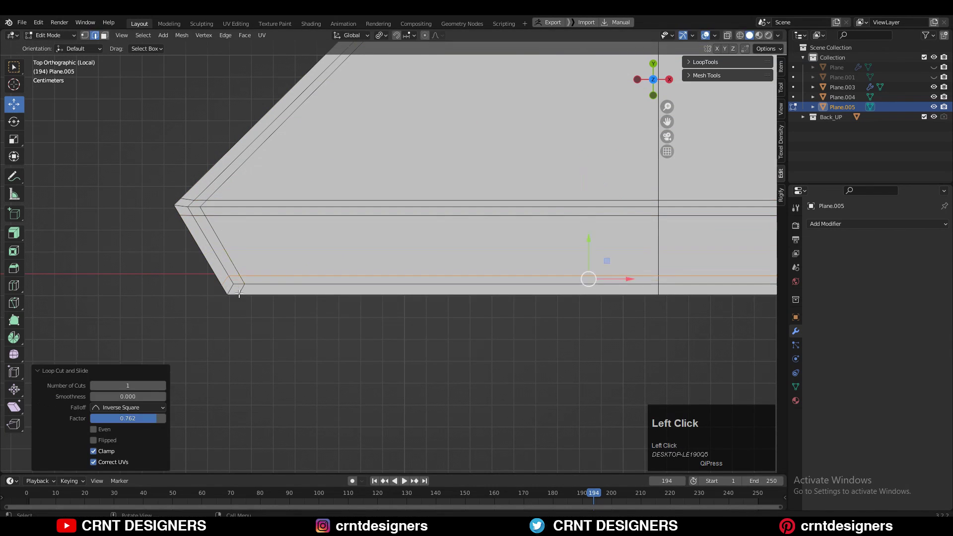
{"action": "scroll", "coordinate": [466, 329], "scroll_direction": "down", "scroll_amount": 3}
{"action": "scroll", "coordinate": [328, 227], "scroll_direction": "up", "scroll_amount": 3}
{"action": "left_click", "coordinate": [328, 227], "text": "alt"}
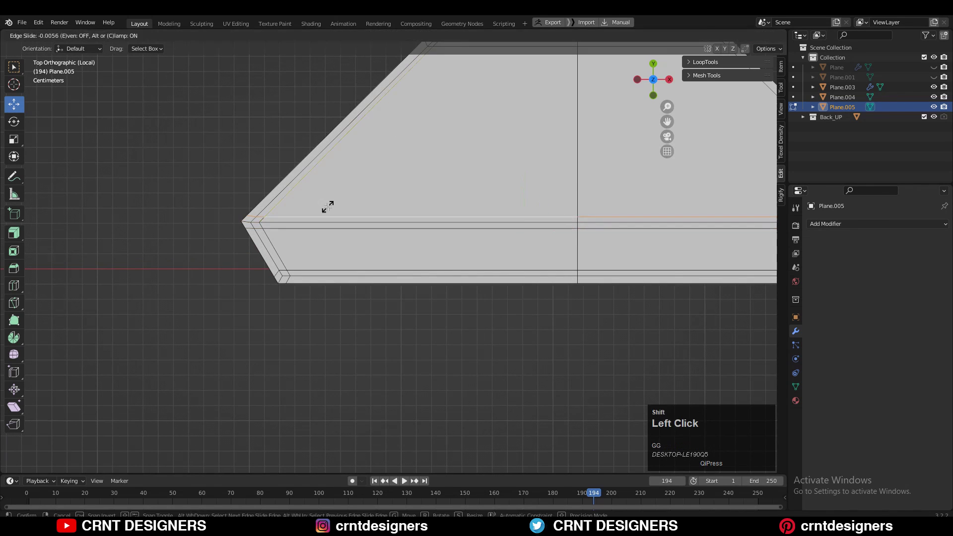
{"action": "left_click", "coordinate": [328, 207]}
Add a support loop along the left piece's right border with an adjusted lower segment, and add matching loops to the centre piece
{"action": "middle_click_drag", "start_coordinate": [585, 149], "coordinate": [226, 253], "text": "shift"}
{"action": "key", "text": "ctrl+r"}
{"action": "left_click", "coordinate": [418, 158]}
{"action": "scroll", "coordinate": [470, 447], "scroll_direction": "up", "scroll_amount": 2}
{"action": "left_click", "coordinate": [519, 321]}
{"action": "left_click", "coordinate": [558, 244], "text": "ctrl"}
{"action": "key", "text": "g"}
{"action": "key", "text": "g"}
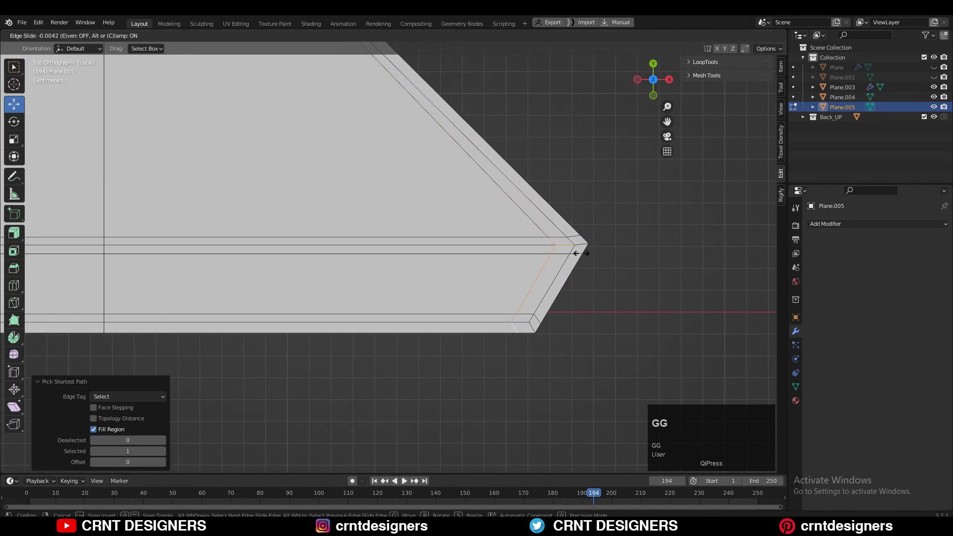
{"action": "left_click", "coordinate": [621, 256]}
{"action": "left_click", "coordinate": [674, 260]}
{"action": "scroll", "coordinate": [675, 260], "scroll_direction": "down", "scroll_amount": 4}
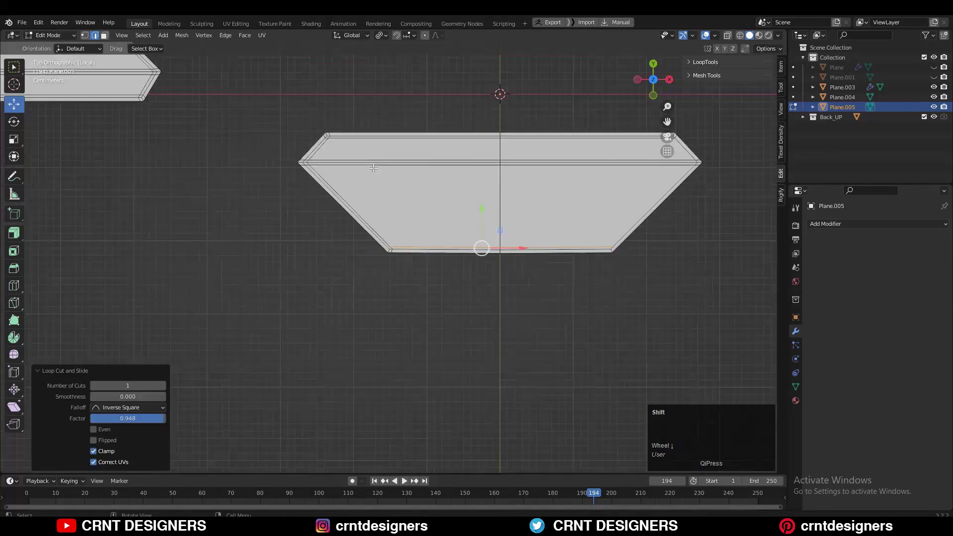
Cut slanted edges between the inner corners of the remaining left infill piece and dissolve the short horizontal edges below its pointed tips
{"action": "key", "text": "Tab"}
{"action": "left_click", "coordinate": [473, 207]}
{"action": "left_click", "coordinate": [453, 304], "text": "shift"}
{"action": "key", "text": "j"}
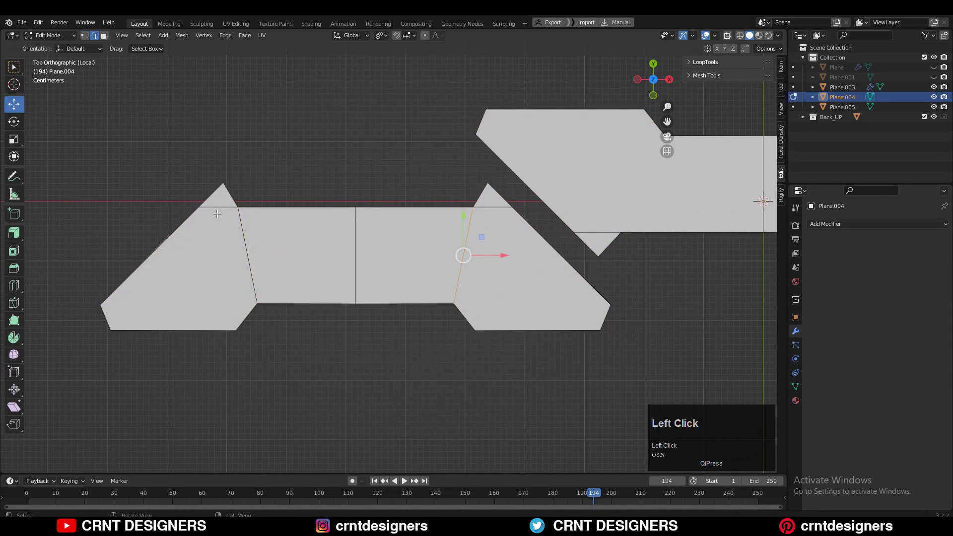
{"action": "left_click", "coordinate": [216, 207]}
{"action": "key", "text": "ctrl+x"}
{"action": "key", "text": "3"}
{"action": "scroll", "coordinate": [300, 242], "scroll_direction": "up", "scroll_amount": 2}
Connect the lower inner corners to the outer corners on both sides of the left infill piece with horizontal edges
{"action": "key", "text": "1"}
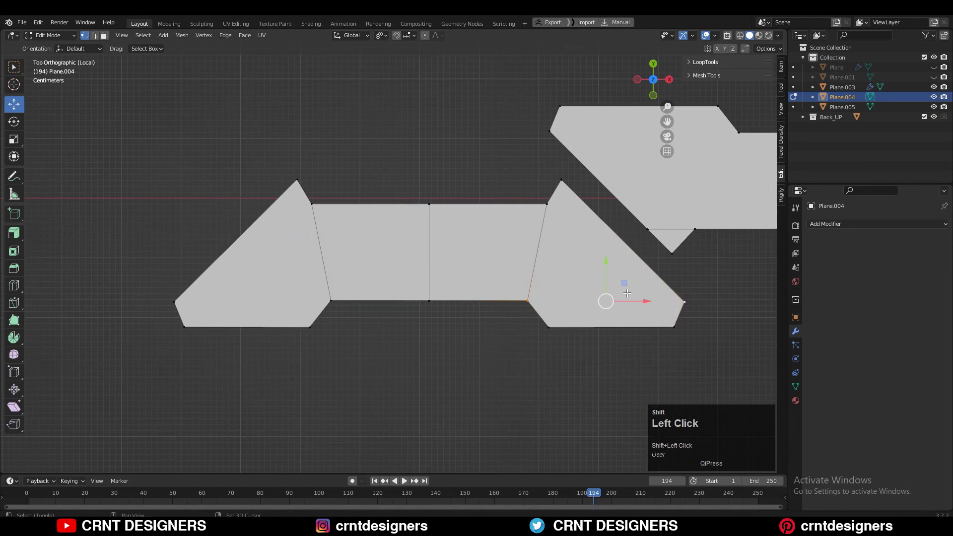
{"action": "right_click", "coordinate": [567, 273]}
{"action": "left_click", "coordinate": [567, 271]}
{"action": "right_click", "coordinate": [232, 294]}
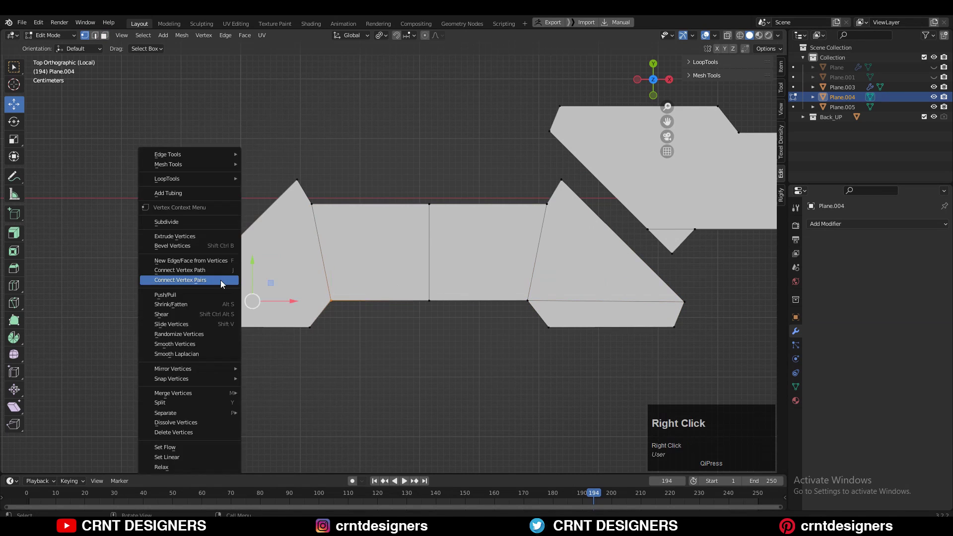
{"action": "left_click", "coordinate": [233, 294]}
{"action": "left_click", "coordinate": [317, 236], "text": "alt"}
{"action": "scroll", "coordinate": [501, 225], "scroll_direction": "down", "scroll_amount": 3}
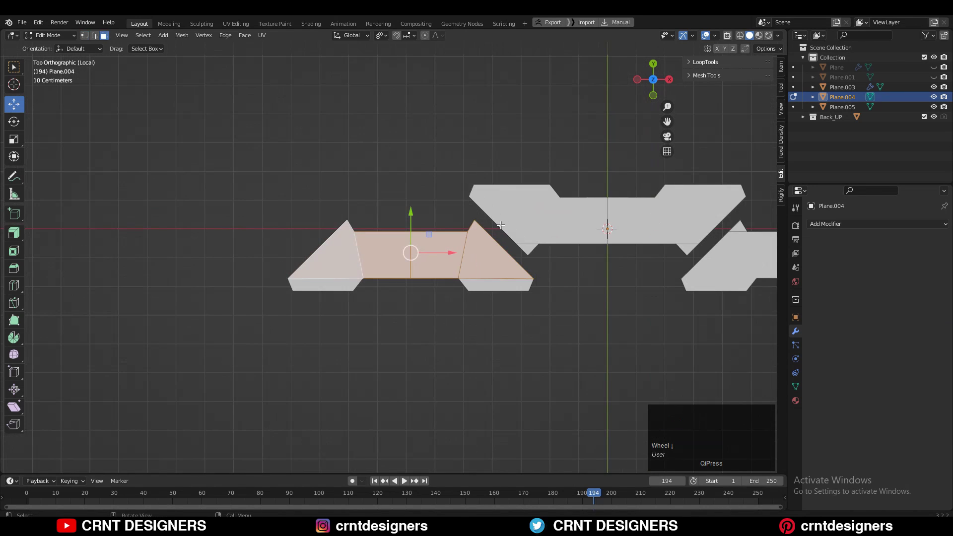
Connect the centre infill piece's left inner corners with matching slanted and horizontal edges, and symmetrize the mesh
{"action": "middle_click_drag", "start_coordinate": [560, 216], "coordinate": [531, 225], "text": "shift"}
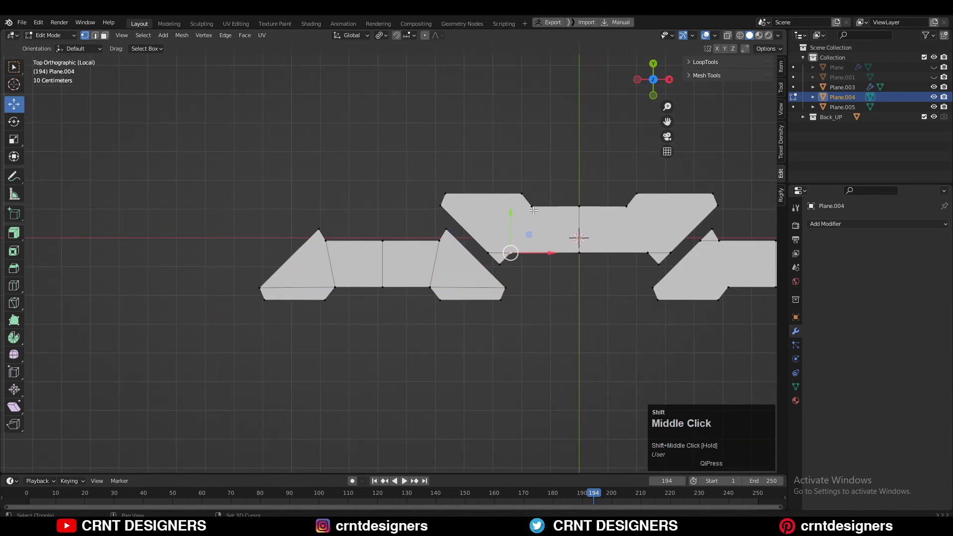
{"action": "left_click", "coordinate": [531, 206], "text": "shift"}
{"action": "right_click", "coordinate": [536, 213]}
{"action": "left_click", "coordinate": [536, 212]}
{"action": "left_click", "coordinate": [441, 205], "text": "shift"}
{"action": "right_click", "coordinate": [458, 211]}
{"action": "left_click", "coordinate": [457, 210]}
{"action": "left_click", "coordinate": [182, 35]}
Select all faces of the infill pieces and inset them to form a thin border
{"action": "scroll", "coordinate": [394, 258], "scroll_direction": "up", "scroll_amount": 4}
{"action": "left_click", "coordinate": [209, 278]}
{"action": "left_click", "coordinate": [422, 277], "text": "shift"}
{"action": "left_click", "coordinate": [504, 304], "text": "shift"}
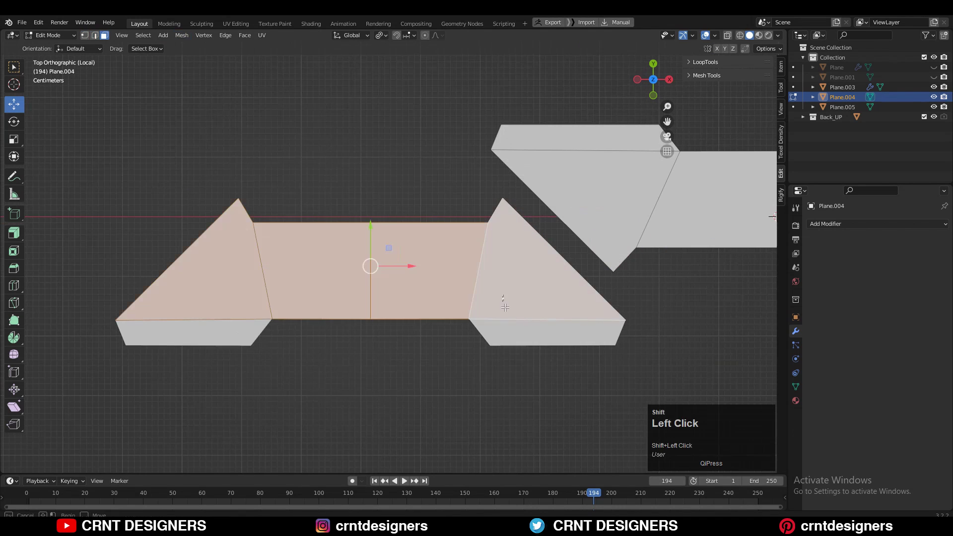
{"action": "key", "text": "a"}
{"action": "scroll", "coordinate": [501, 202], "scroll_direction": "up", "scroll_amount": 1}
{"action": "key", "text": "i"}
{"action": "left_click", "coordinate": [331, 268], "text": "shift"}
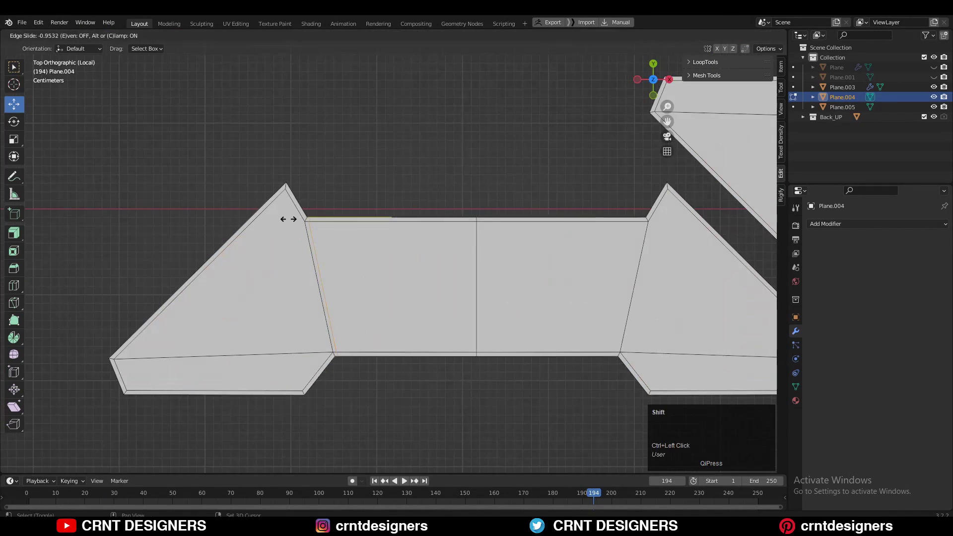
Add support loops beside the slanted, horizontal and border edges of the left infill piece
{"action": "key", "text": "g"}
{"action": "key", "text": "g"}
{"action": "scroll", "coordinate": [446, 231], "scroll_direction": "down", "scroll_amount": 3}
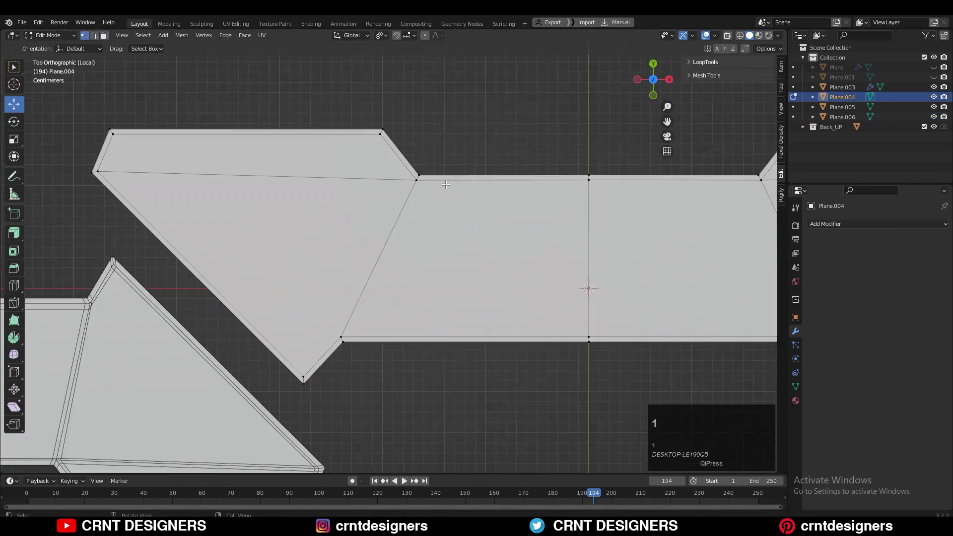
Add matching support loops to the centre infill piece and split the plates into separate objects
{"action": "key", "text": "g"}
{"action": "key", "text": "g"}
{"action": "key", "text": "g"}
{"action": "key", "text": "g"}
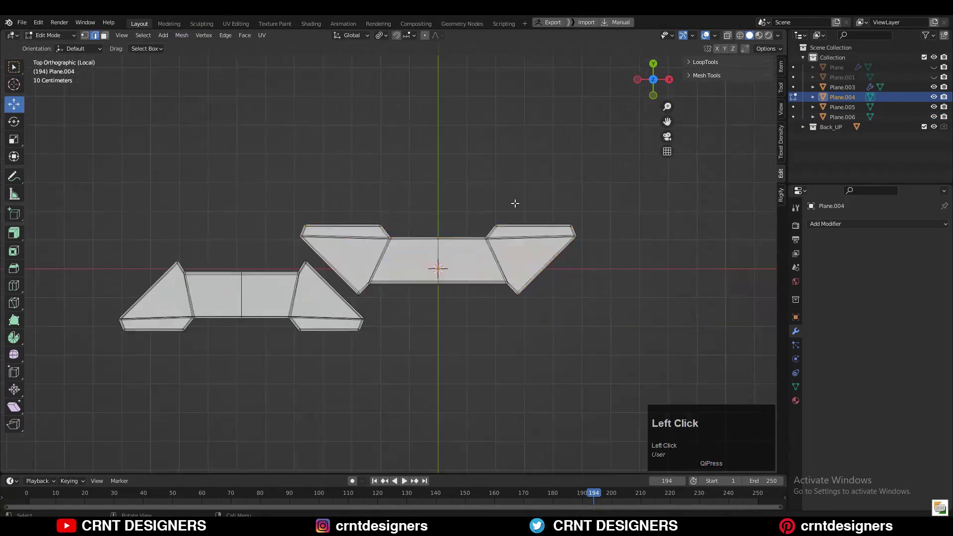
{"action": "right_click", "coordinate": [323, 236]}
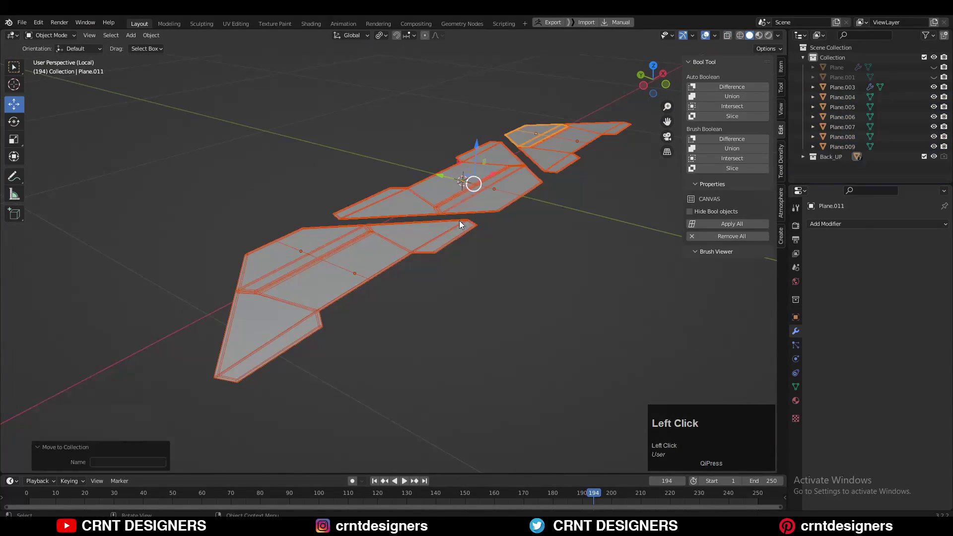
Extrude the faces of all six plate objects along Z by about 0.0057 m
{"action": "key", "text": "Tab"}
{"action": "scroll", "coordinate": [478, 173], "scroll_direction": "up", "scroll_amount": 2}
{"action": "scroll", "coordinate": [479, 173], "scroll_direction": "up", "scroll_amount": 2}
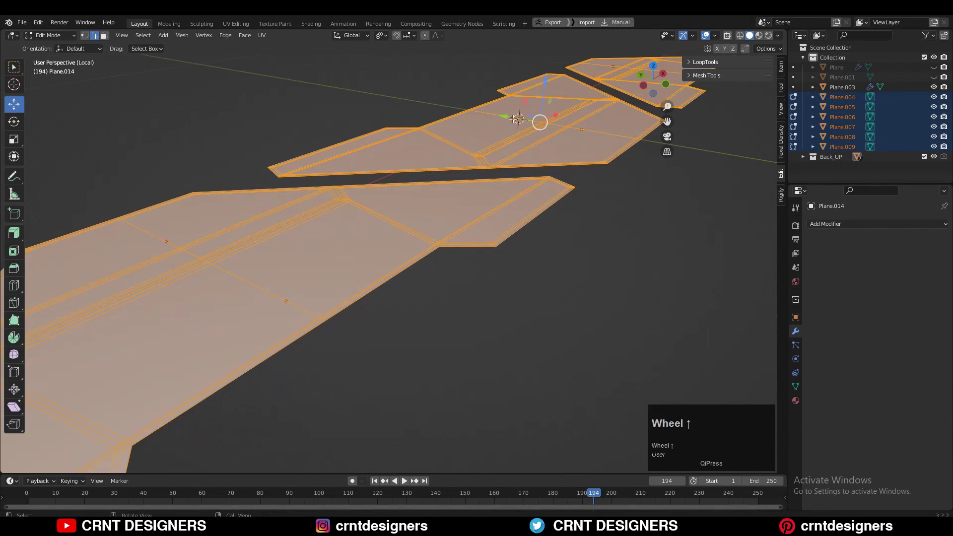
{"action": "key", "text": "e"}
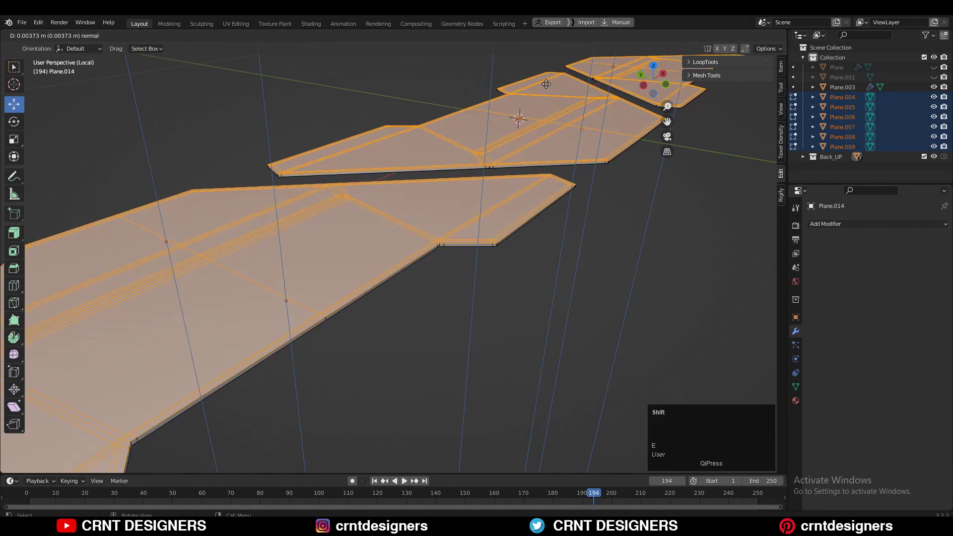
{"action": "left_click", "coordinate": [549, 75]}
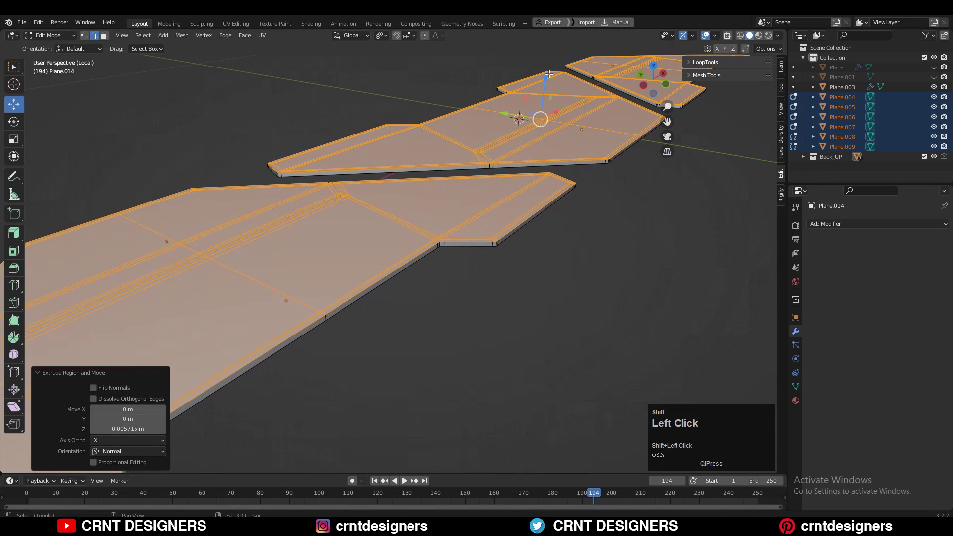
Add a level 2 Subdivision modifier to all six plates
{"action": "key", "text": "Tab"}
{"action": "scroll", "coordinate": [652, 149], "scroll_direction": "down", "scroll_amount": 3}
{"action": "middle_click_drag", "start_coordinate": [582, 185], "coordinate": [504, 304]}
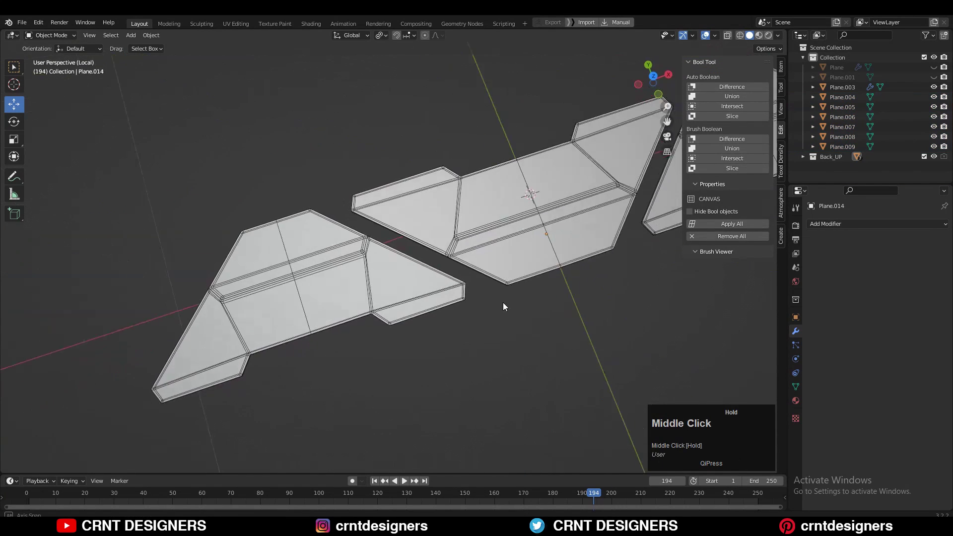
{"action": "left_click", "coordinate": [351, 143]}
{"action": "scroll", "coordinate": [520, 219], "scroll_direction": "down", "scroll_amount": 3}
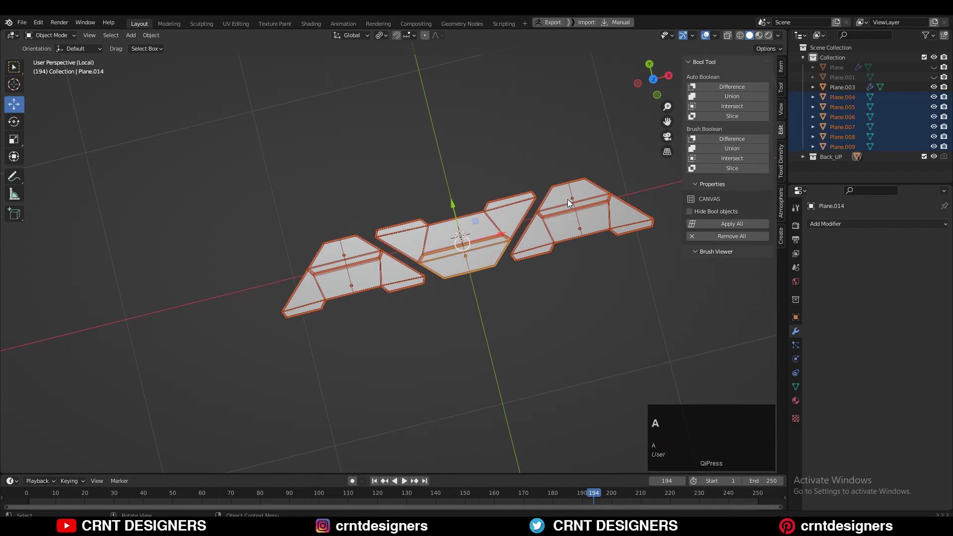
{"action": "key", "text": "ctrl+2"}
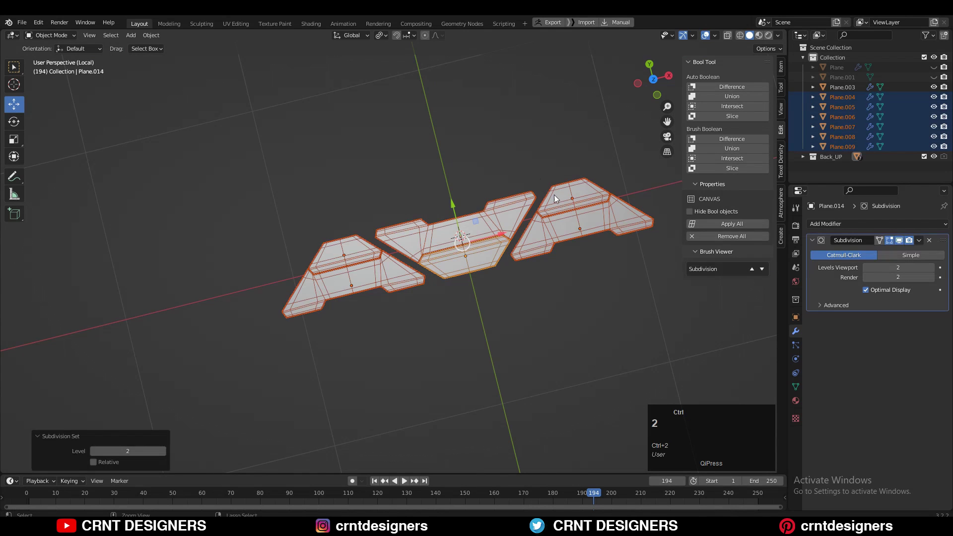
Check the smoothed plates without viewport overlays, leave the isolated view and save the file
{"action": "left_click", "coordinate": [705, 37]}
{"action": "left_click", "coordinate": [421, 199]}
{"action": "middle_click_drag", "start_coordinate": [421, 201], "coordinate": [551, 300]}
{"action": "scroll", "coordinate": [429, 296], "scroll_direction": "up", "scroll_amount": 4}
{"action": "key", "text": "slash"}
{"action": "key", "text": "ctrl+s"}
Select the side faces around the perimeter of all six plates and inset them to tighten the outer edges
{"action": "middle_click_drag", "start_coordinate": [448, 324], "coordinate": [447, 327], "text": "shift"}
{"action": "scroll", "coordinate": [266, 332], "scroll_direction": "up", "scroll_amount": 4}
{"action": "middle_click_drag", "start_coordinate": [266, 332], "coordinate": [419, 268], "text": "shift"}
{"action": "scroll", "coordinate": [472, 259], "scroll_direction": "up", "scroll_amount": 2}
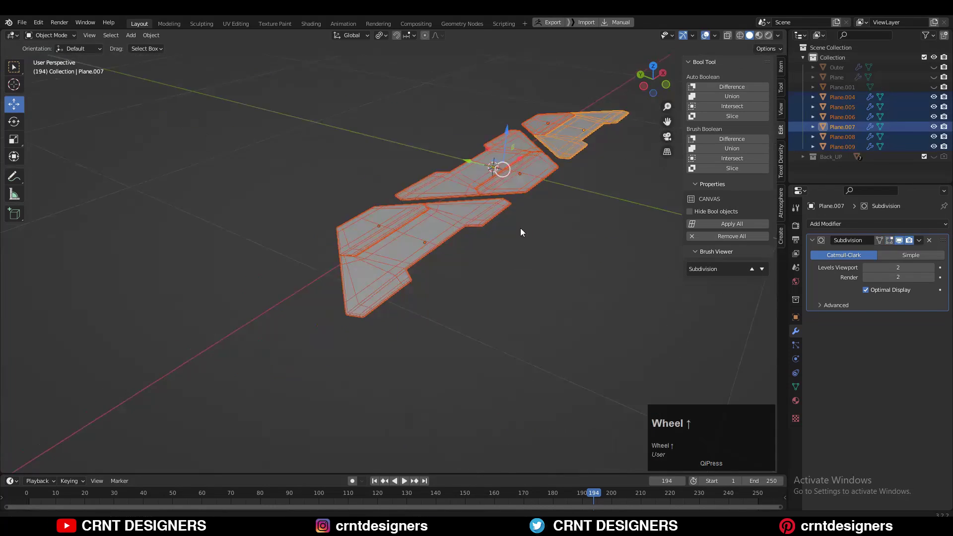
{"action": "middle_click_drag", "start_coordinate": [520, 228], "coordinate": [164, 224]}
{"action": "left_click", "coordinate": [494, 165], "text": "alt+shift"}
{"action": "scroll", "coordinate": [377, 198], "scroll_direction": "up", "scroll_amount": 5}
{"action": "scroll", "coordinate": [377, 199], "scroll_direction": "down", "scroll_amount": 5}
{"action": "left_click", "coordinate": [129, 225], "text": "alt+shift"}
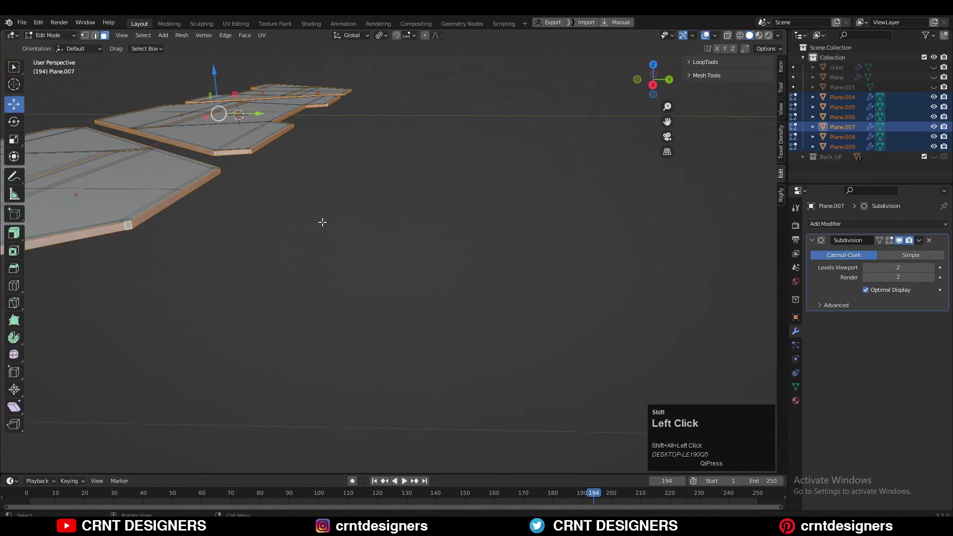
{"action": "middle_click_drag", "start_coordinate": [322, 222], "coordinate": [447, 347]}
{"action": "key", "text": "i"}
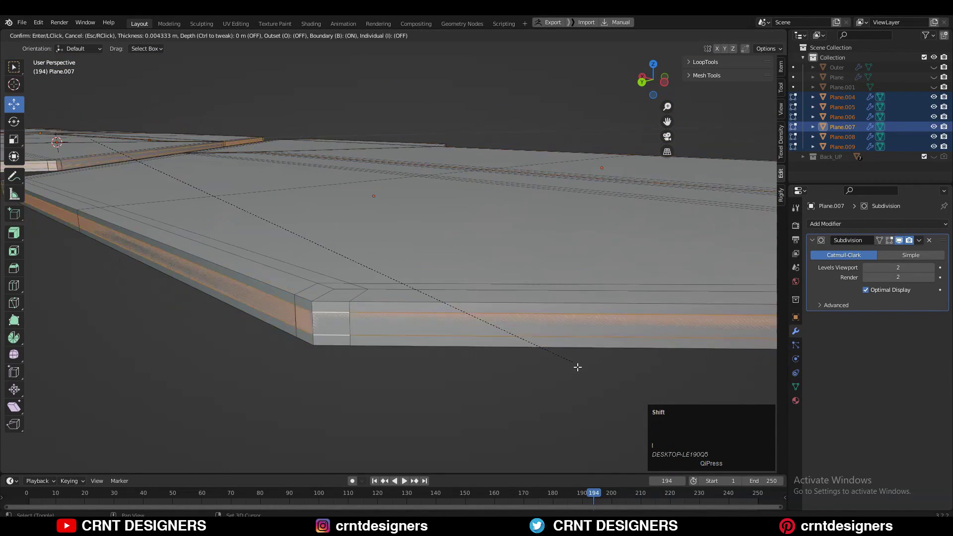
{"action": "left_click", "coordinate": [561, 343], "text": "shift"}
{"action": "key", "text": "Tab"}
Apply smooth shading to all six infill plates
{"action": "scroll", "coordinate": [546, 318], "scroll_direction": "down", "scroll_amount": 6}
{"action": "middle_click_drag", "start_coordinate": [546, 317], "coordinate": [408, 183]}
{"action": "scroll", "coordinate": [409, 183], "scroll_direction": "up", "scroll_amount": 2}
{"action": "key", "text": "a"}
{"action": "right_click", "coordinate": [409, 183]}
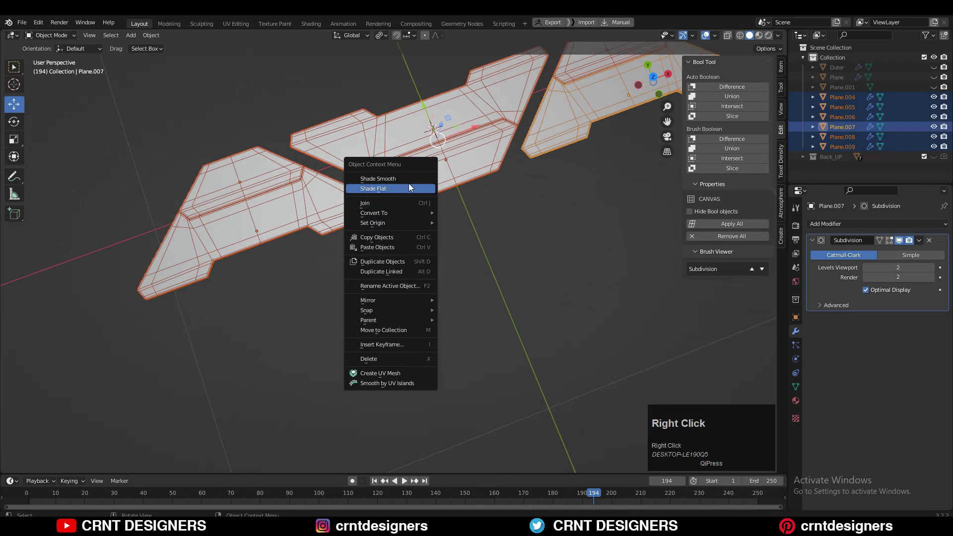
{"action": "left_click", "coordinate": [408, 179]}
{"action": "left_click", "coordinate": [545, 238]}
Leave the isolated view, show the Outer frame object and save the file
{"action": "key", "text": "slash"}
{"action": "left_click", "coordinate": [933, 67]}
{"action": "scroll", "coordinate": [514, 272], "scroll_direction": "down", "scroll_amount": 4}
{"action": "key", "text": "ctrl+s"}
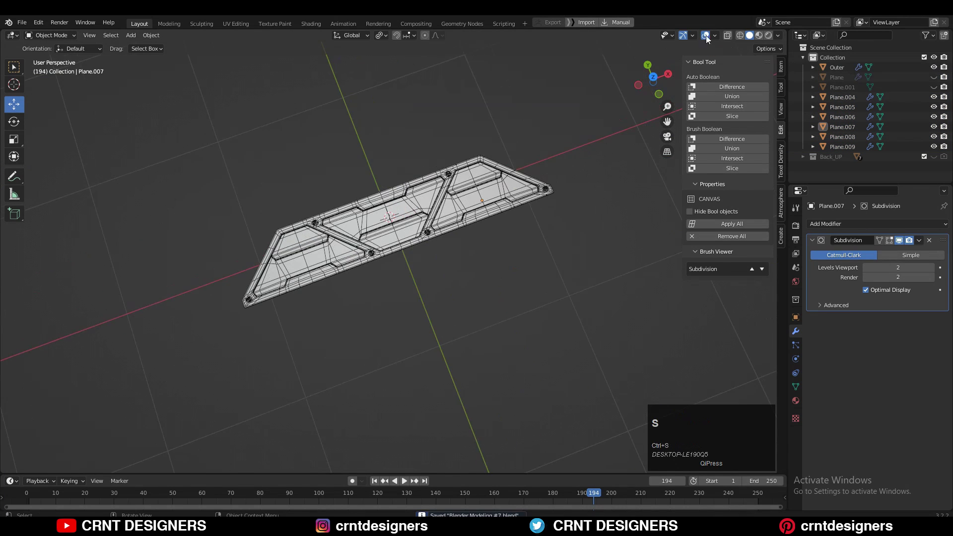
Turn off the viewport overlays and examine how the plates sit in the frame
{"action": "left_click", "coordinate": [704, 36]}
{"action": "middle_click_drag", "start_coordinate": [454, 233], "coordinate": [451, 298]}
{"action": "scroll", "coordinate": [448, 261], "scroll_direction": "up", "scroll_amount": 4}
{"action": "scroll", "coordinate": [458, 257], "scroll_direction": "up", "scroll_amount": 2}
{"action": "scroll", "coordinate": [436, 270], "scroll_direction": "down", "scroll_amount": 4}
Hide individual infill plates to inspect the frame openings and show them again
{"action": "left_click", "coordinate": [883, 97]}
{"action": "key", "text": "h"}
{"action": "left_click", "coordinate": [888, 145]}
{"action": "key", "text": "h"}
{"action": "left_click", "coordinate": [888, 126]}
{"action": "scroll", "coordinate": [455, 320], "scroll_direction": "up", "scroll_amount": 1}
{"action": "scroll", "coordinate": [450, 299], "scroll_direction": "down", "scroll_amount": 2}
{"action": "left_click", "coordinate": [933, 127]}
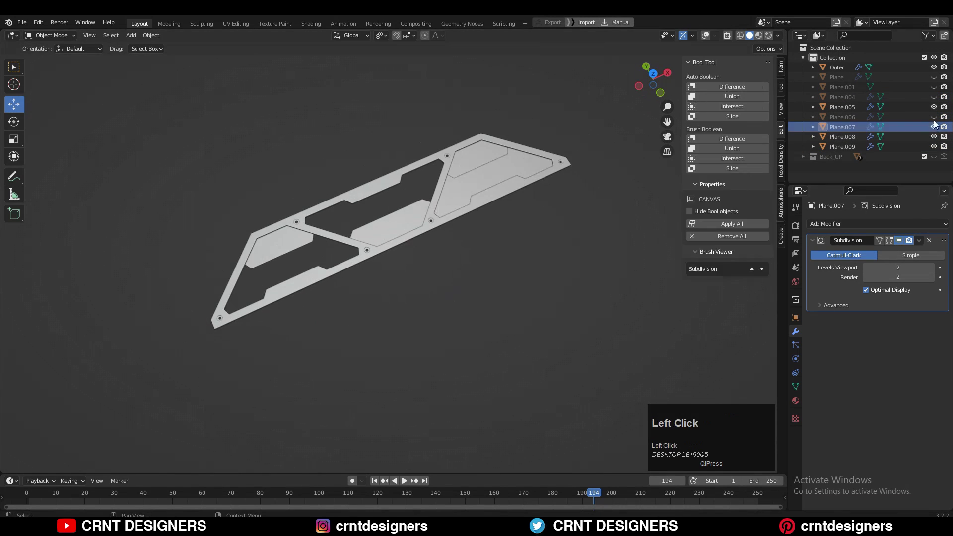
{"action": "left_click", "coordinate": [933, 116]}
{"action": "left_click", "coordinate": [933, 97]}
Save the file with the complete panel assembly visible
{"action": "scroll", "coordinate": [578, 288], "scroll_direction": "down", "scroll_amount": 3}
{"action": "middle_click_drag", "start_coordinate": [542, 230], "coordinate": [491, 323]}
{"action": "key", "text": "ctrl+s"}
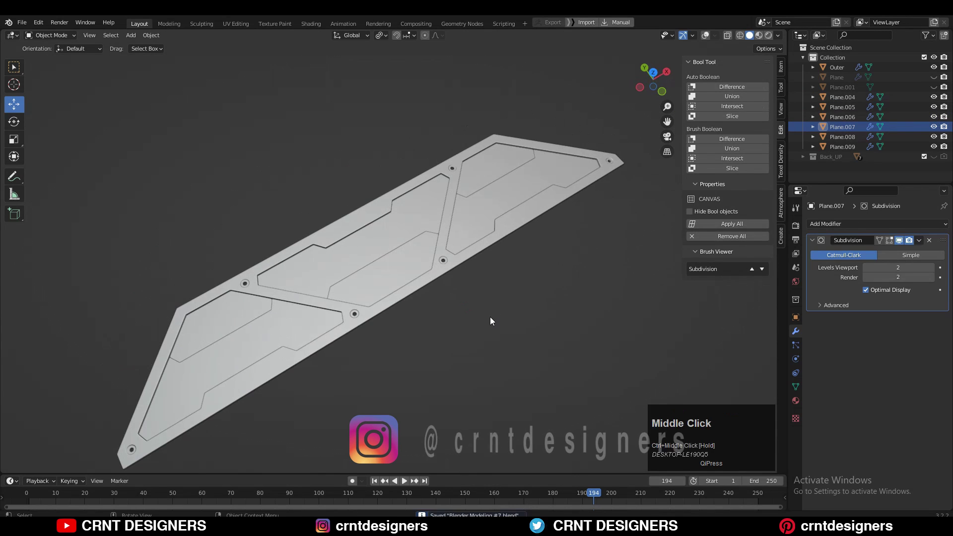